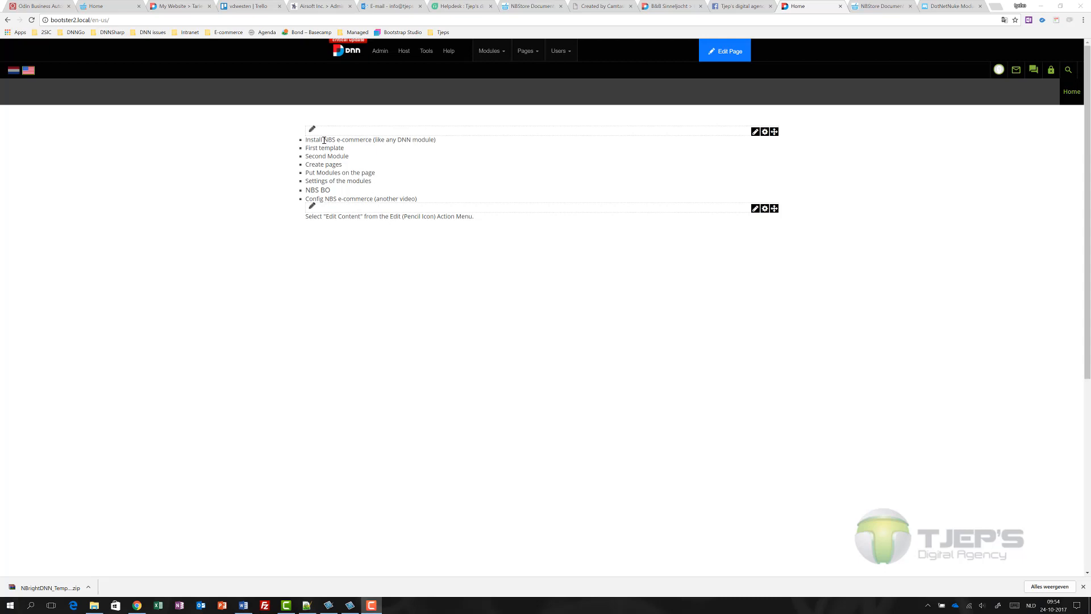
{"action": "left_click_drag", "start_coordinate": [325, 140], "coordinate": [350, 140]}
{"action": "mouse_move", "coordinate": [404, 51]}
{"action": "left_click_drag", "start_coordinate": [308, 149], "coordinate": [350, 159]}
{"action": "left_click", "coordinate": [312, 157]}
{"action": "left_click", "coordinate": [318, 151]}
{"action": "left_click_drag", "start_coordinate": [313, 164], "coordinate": [348, 166]}
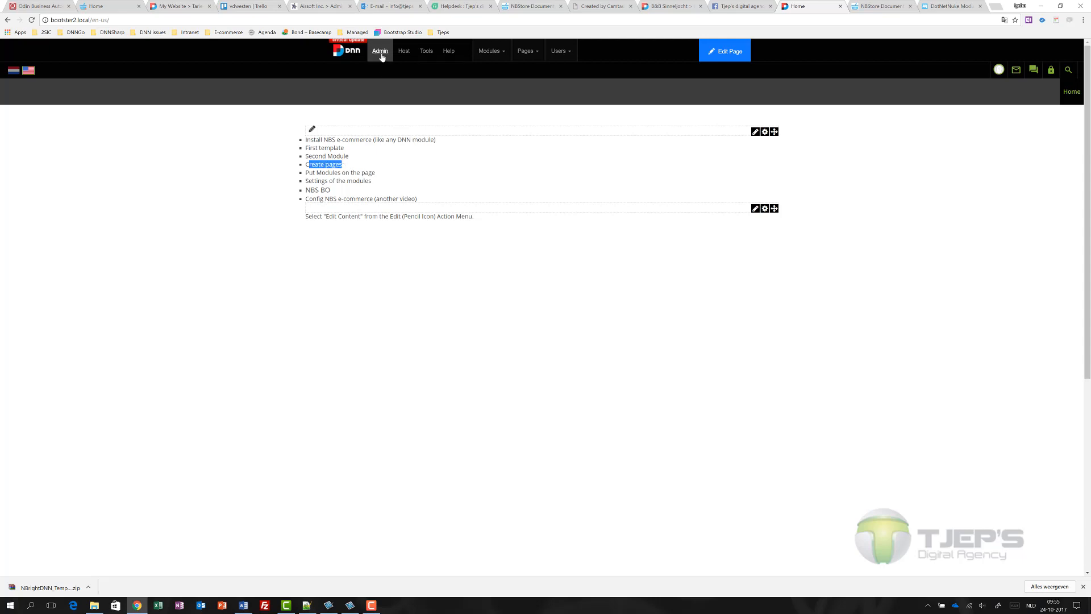
- Open the site's Page Management and copy the five page names, Productlist through Payment, from the Notepad++ note
{"action": "mouse_move", "coordinate": [382, 57]}
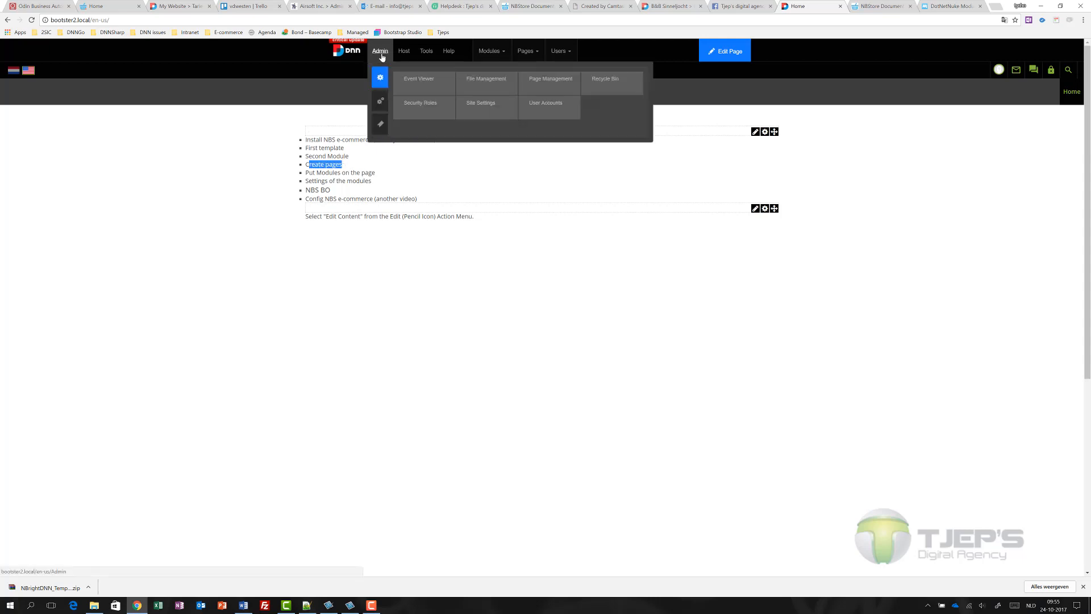
{"action": "left_click", "coordinate": [545, 79]}
{"action": "key", "text": "alt+Tab"}
{"action": "key", "text": "alt+Tab"}
{"action": "key", "text": "alt+Tab"}
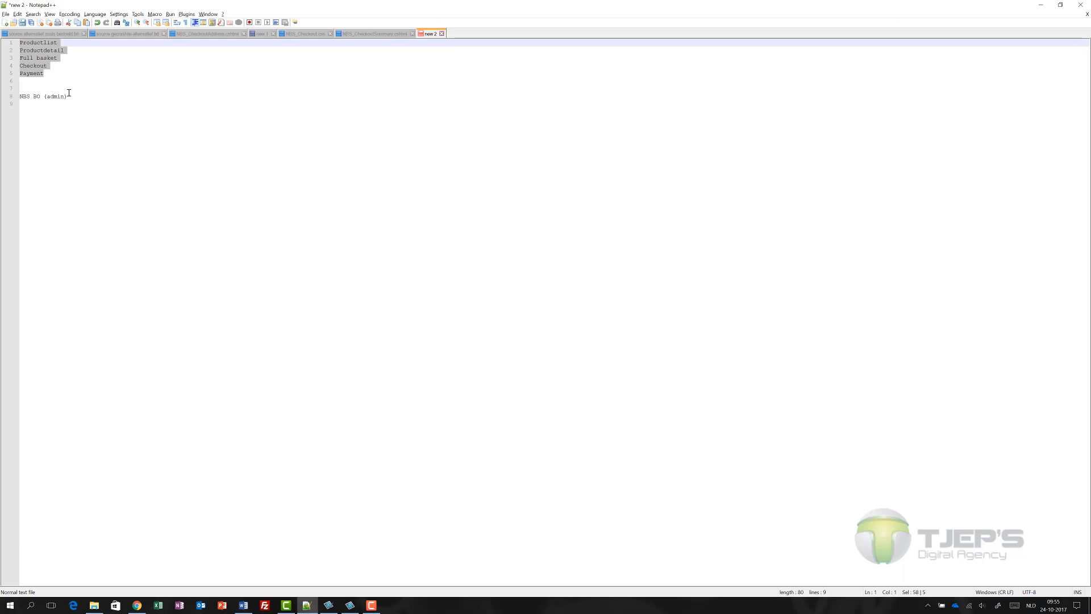
{"action": "left_click", "coordinate": [66, 80]}
{"action": "left_click_drag", "start_coordinate": [43, 75], "coordinate": [8, 34]}
{"action": "key", "text": "ctrl+c"}
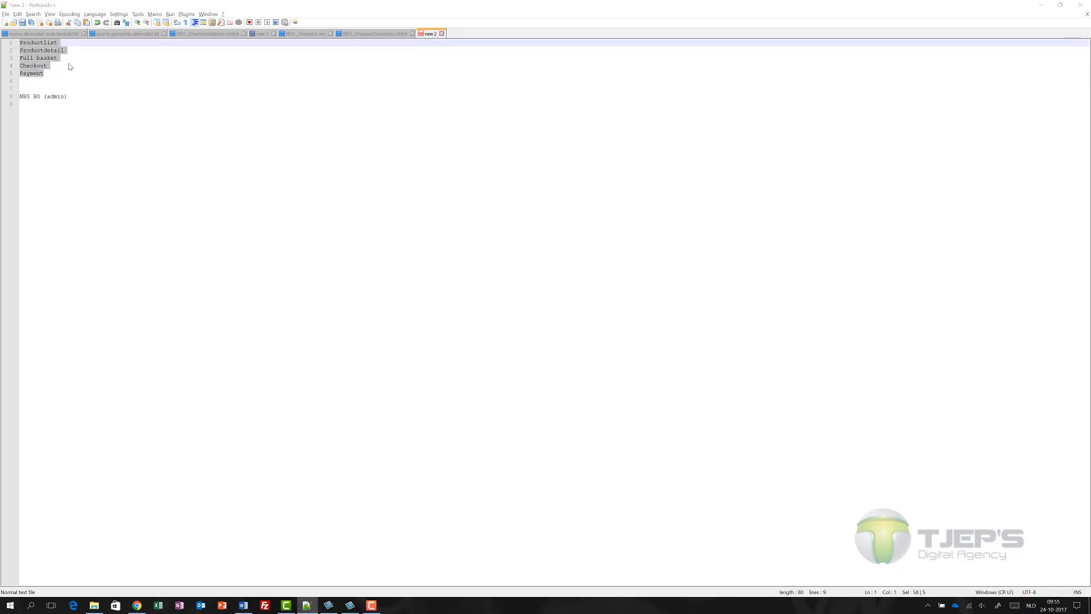
- Back in Chrome, bulk-create the pages Productlist, Productdetail, Full basket, Checkout and Payment under My Website
{"action": "key", "text": "alt+Tab"}
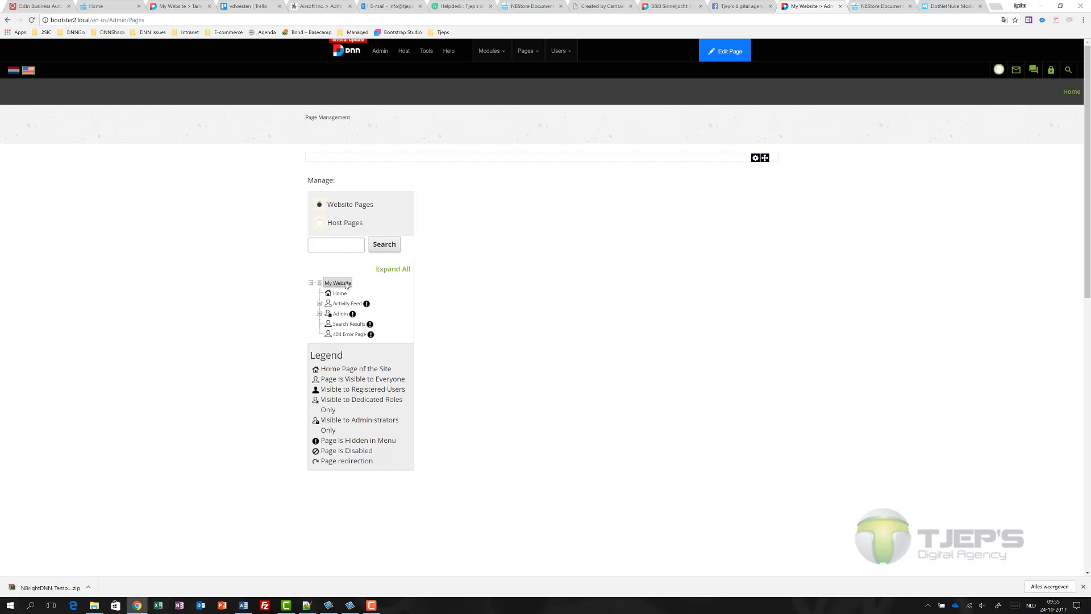
{"action": "right_click", "coordinate": [347, 283]}
{"action": "left_click", "coordinate": [369, 287]}
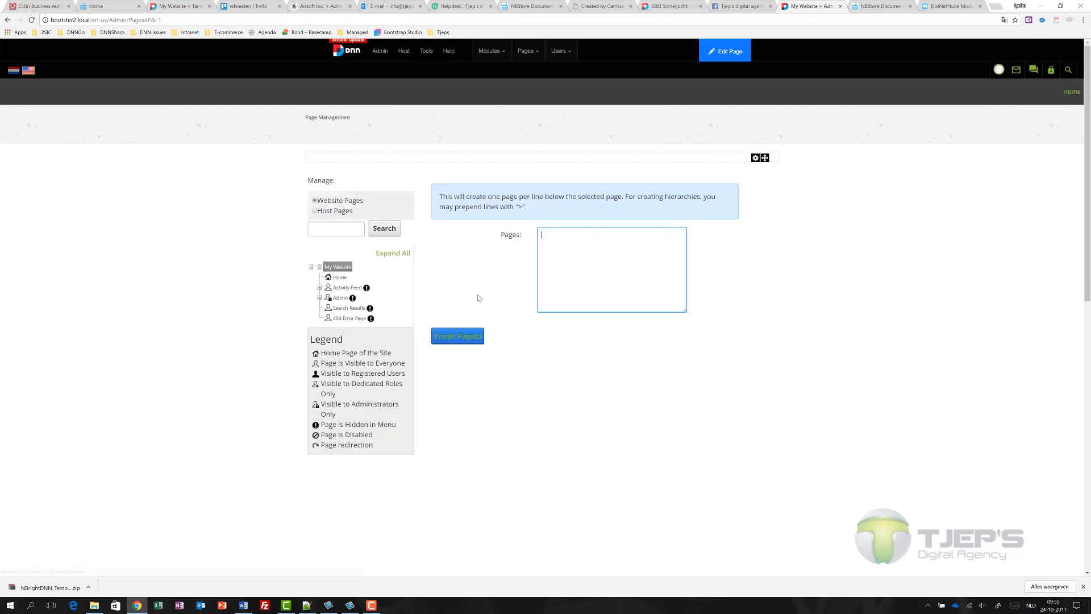
{"action": "key", "text": "ctrl+v"}
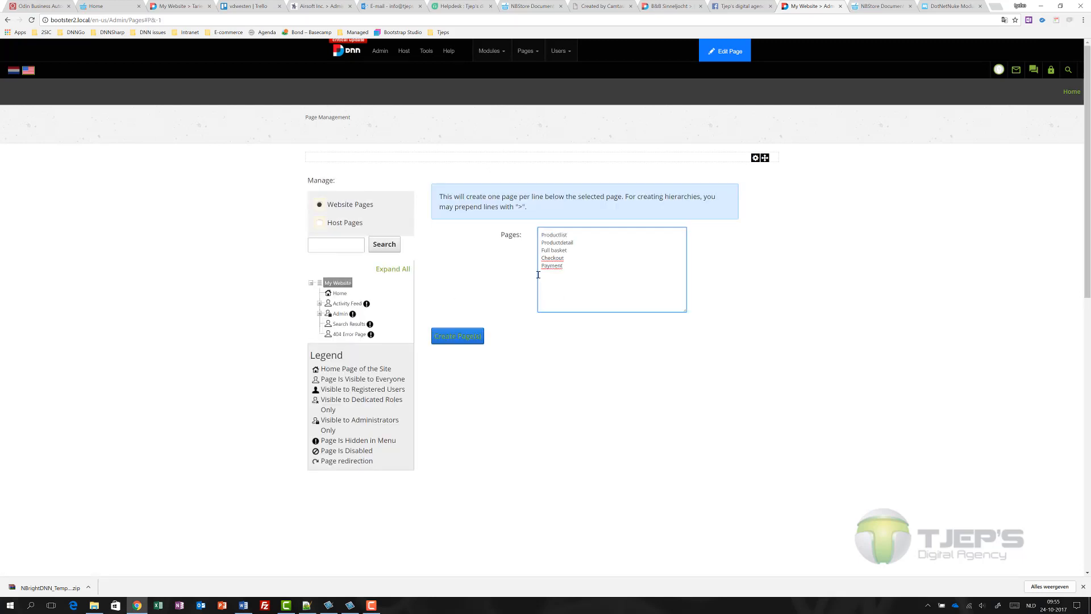
{"action": "left_click", "coordinate": [470, 339]}
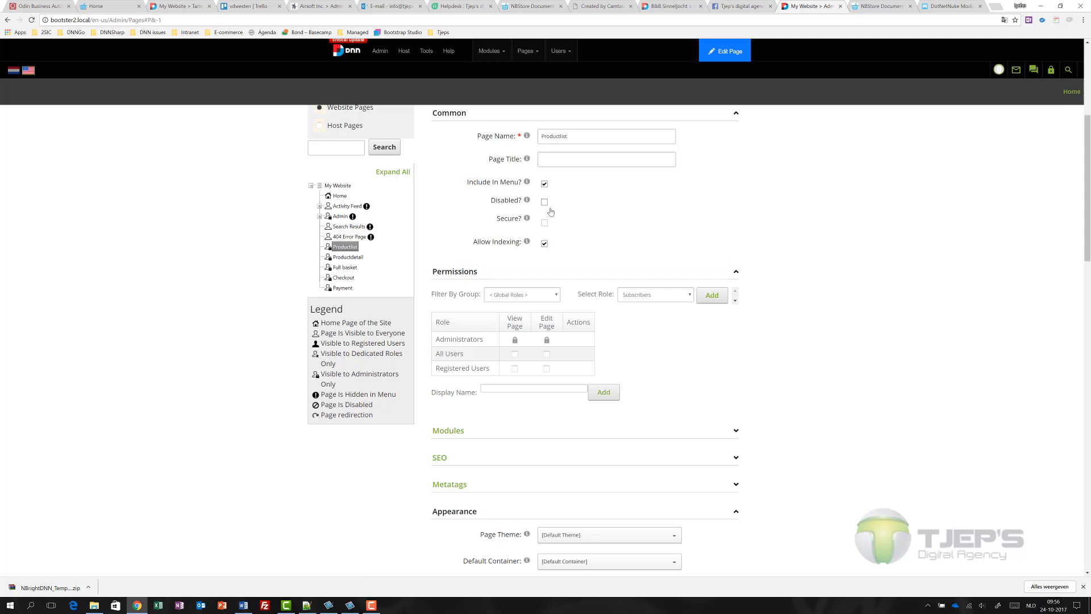
{"action": "scroll", "coordinate": [698, 232], "scroll_direction": "up", "scroll_amount": 3}
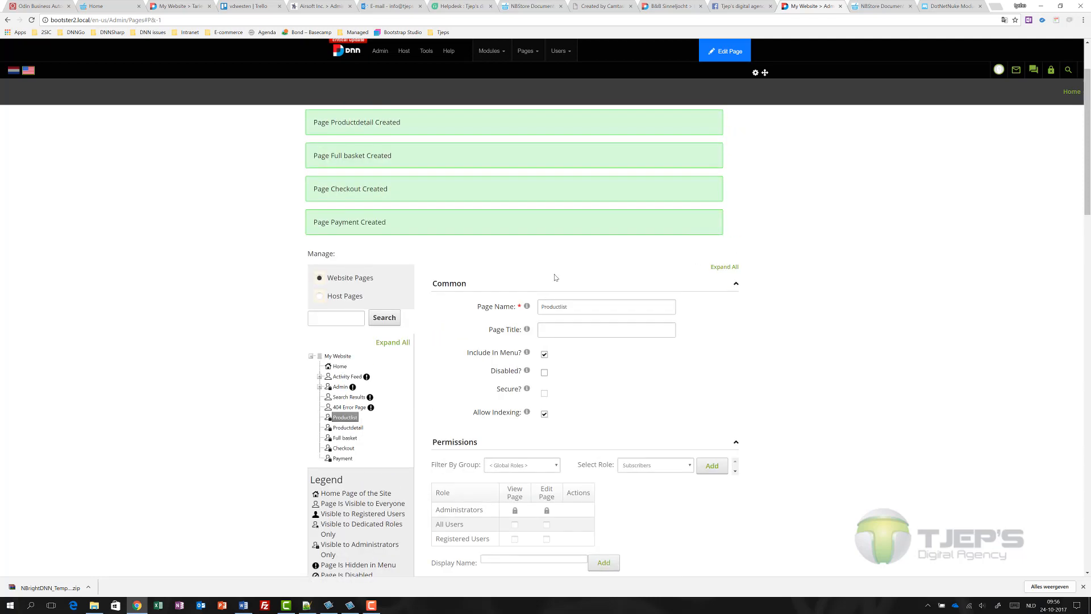
{"action": "scroll", "coordinate": [555, 278], "scroll_direction": "up", "scroll_amount": 1}
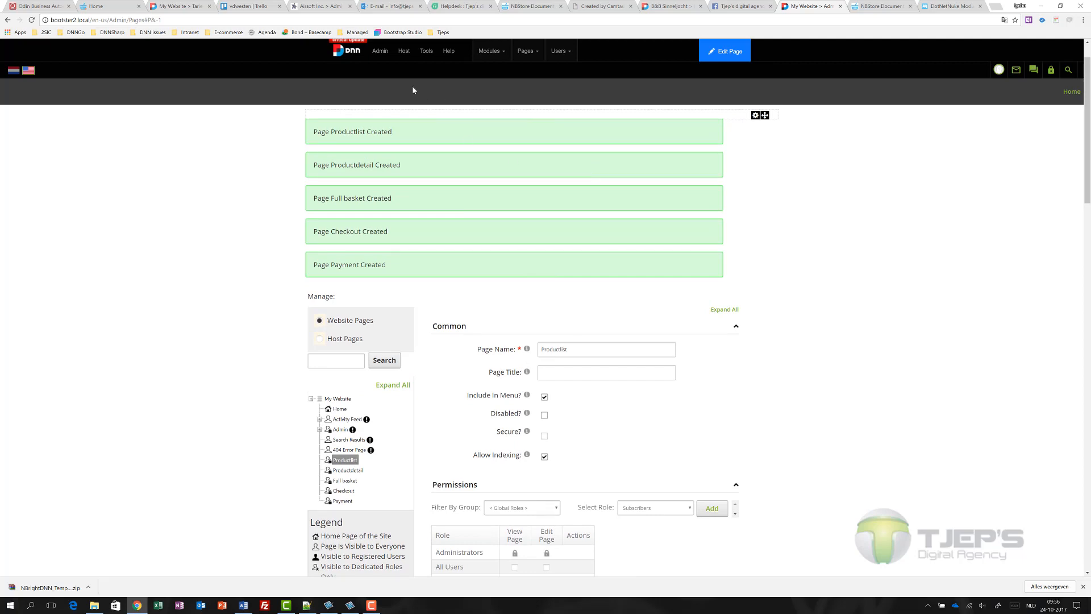
- View the Productlist page and add an NBS_ProductDisplay module below its existing HTML content
{"action": "right_click", "coordinate": [348, 460]}
{"action": "left_click", "coordinate": [368, 463]}
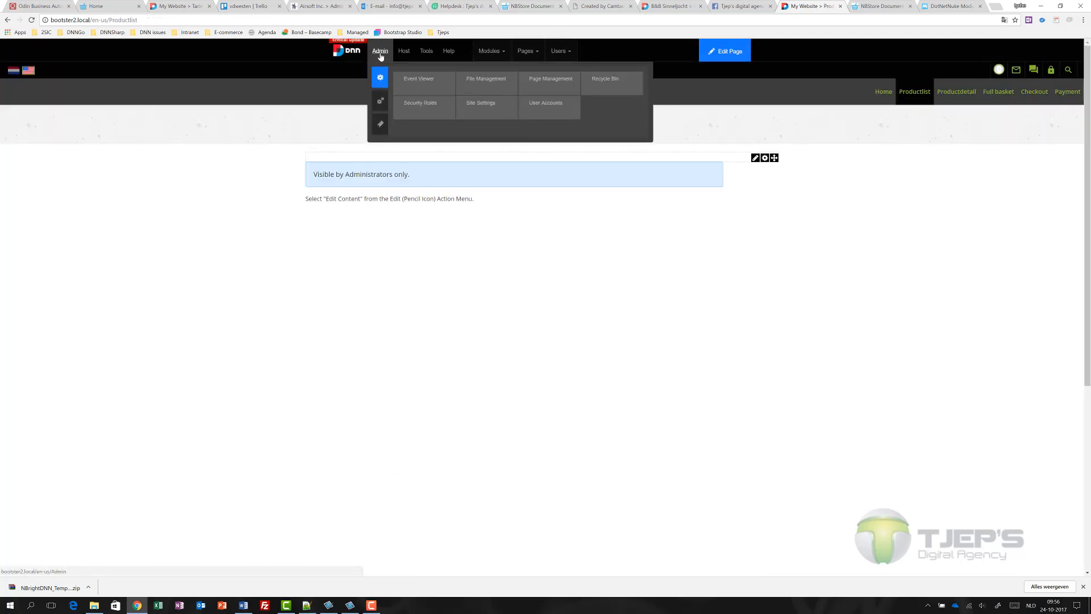
{"action": "mouse_move", "coordinate": [492, 52]}
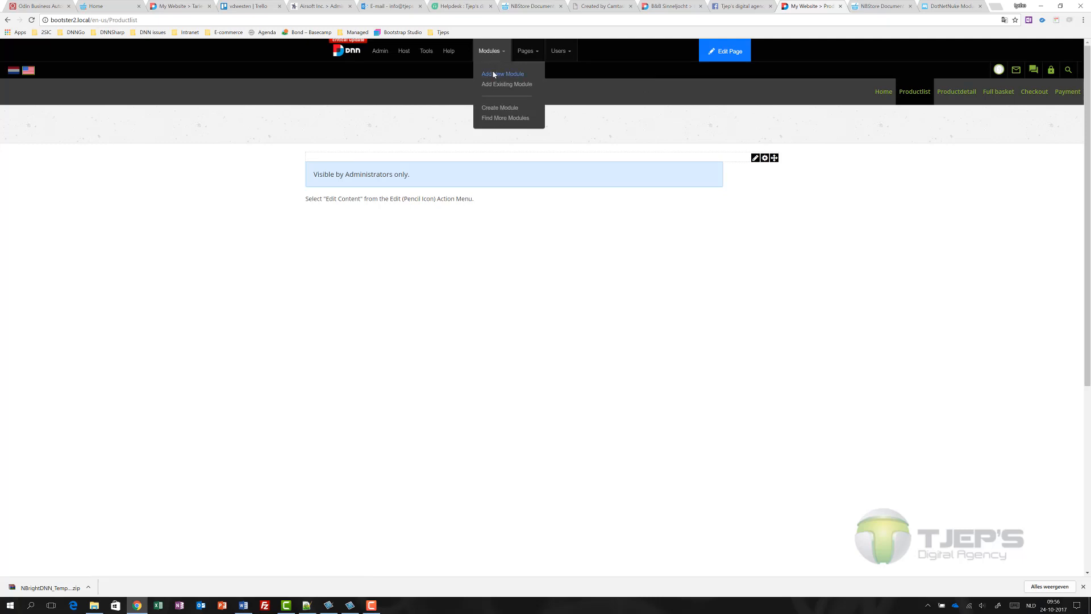
{"action": "left_click", "coordinate": [493, 74]}
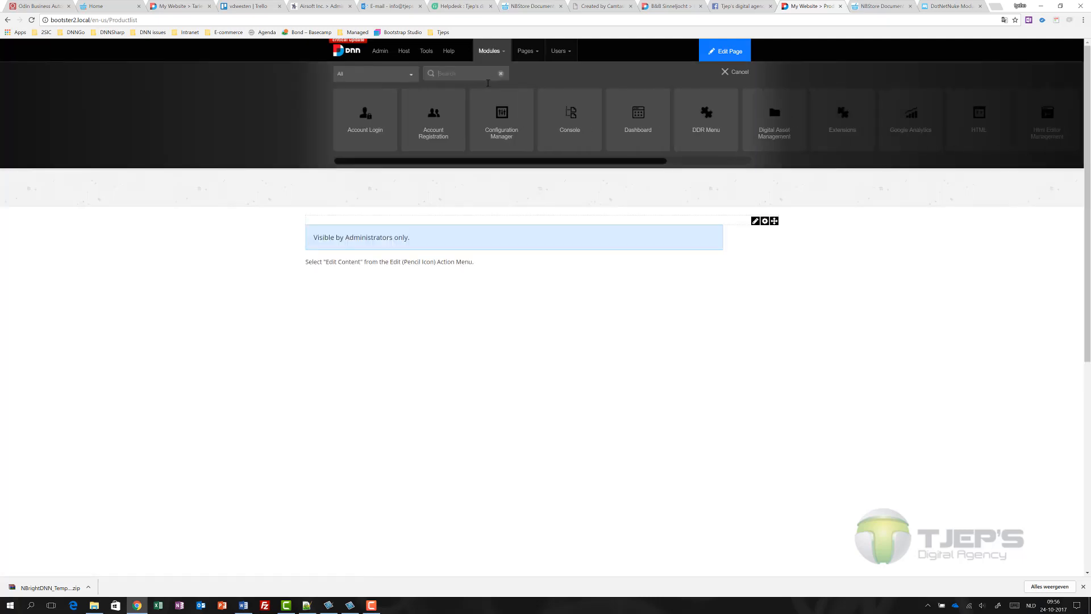
{"action": "type", "text": "displ"}
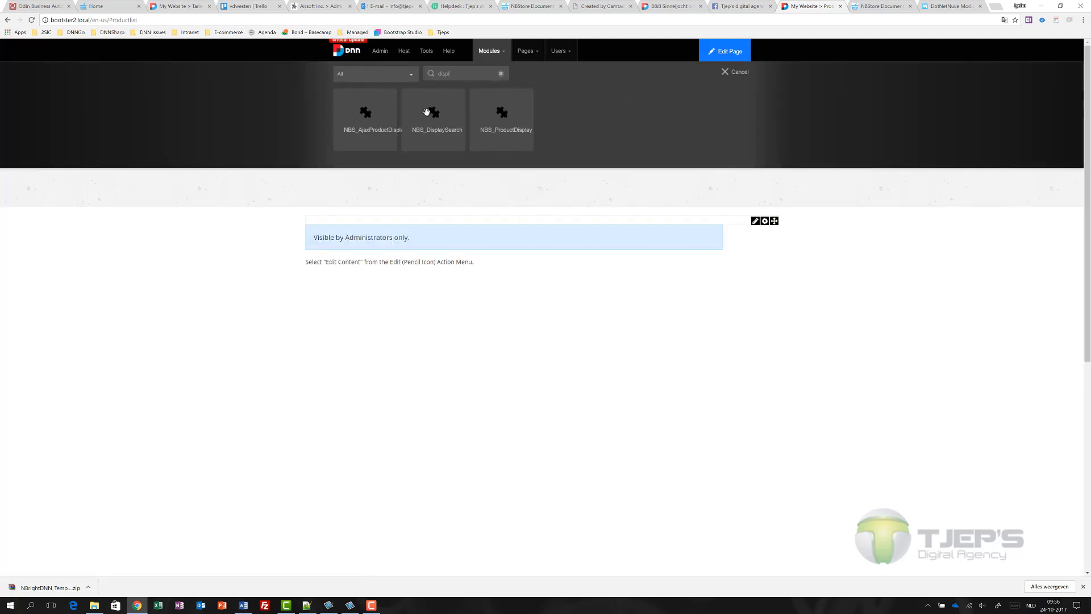
{"action": "left_click_drag", "start_coordinate": [500, 114], "coordinate": [477, 280]}
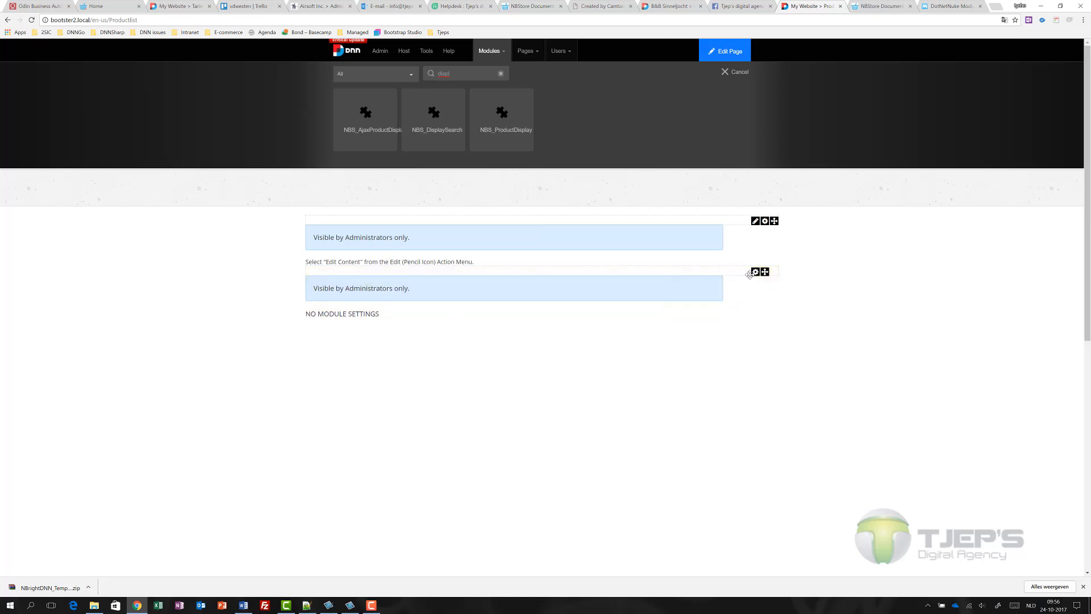
- Set the Productlist page's NBS_ProductDisplay module theme to ClassicRazor and save its settings
{"action": "left_click", "coordinate": [734, 283]}
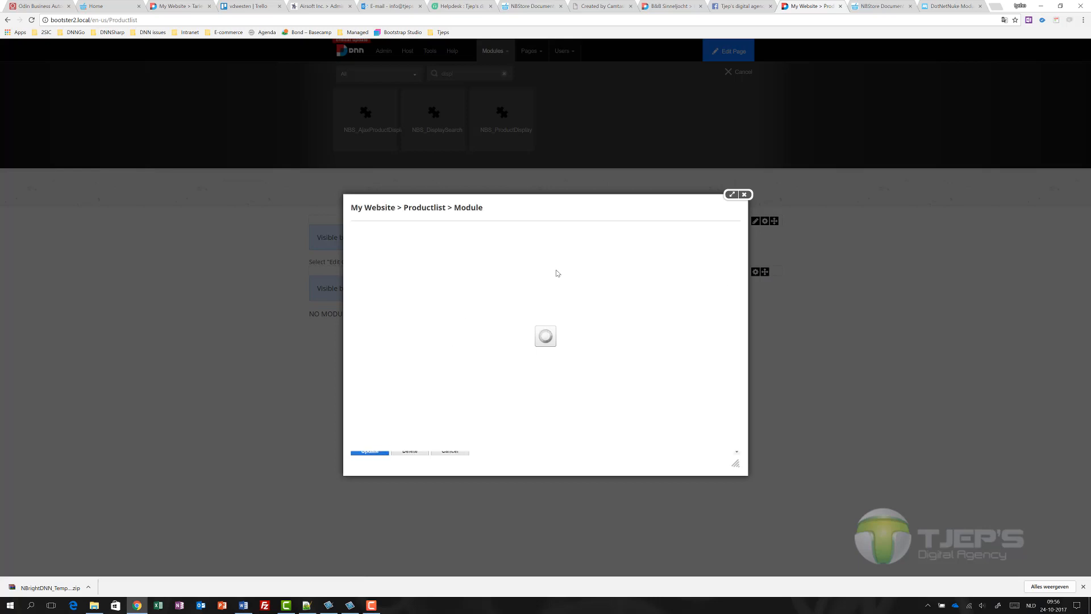
{"action": "left_click", "coordinate": [526, 250]}
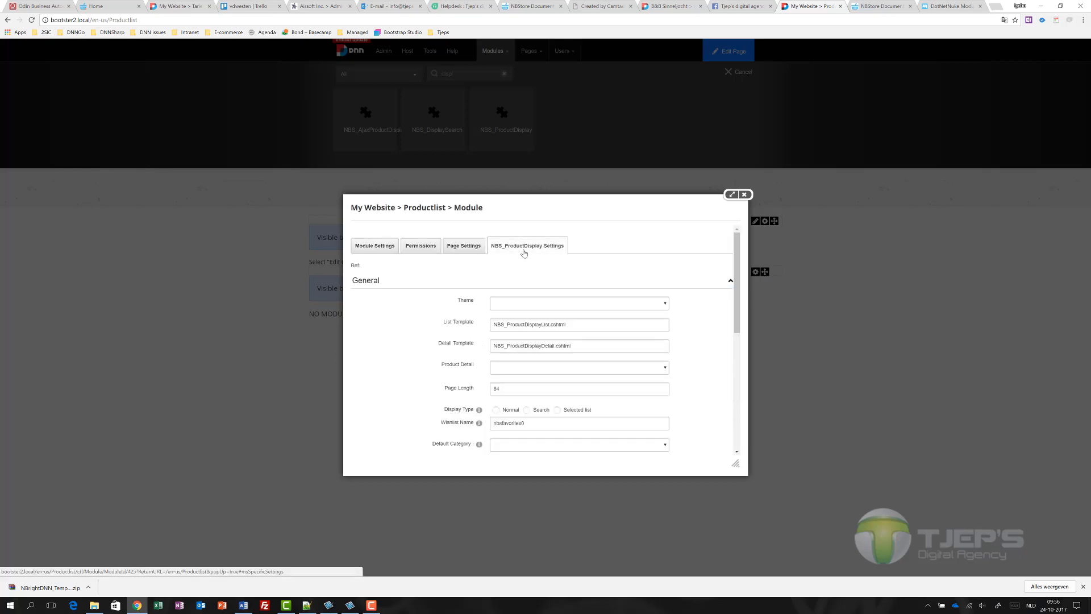
{"action": "left_click", "coordinate": [503, 303]}
{"action": "left_click", "coordinate": [505, 344]}
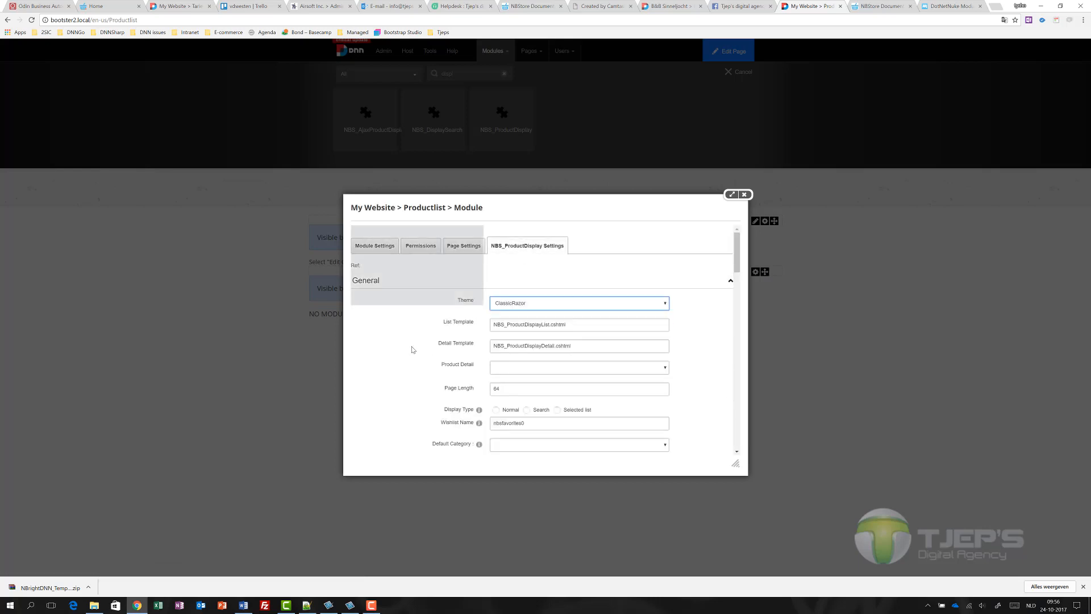
{"action": "scroll", "coordinate": [412, 349], "scroll_direction": "down", "scroll_amount": 20}
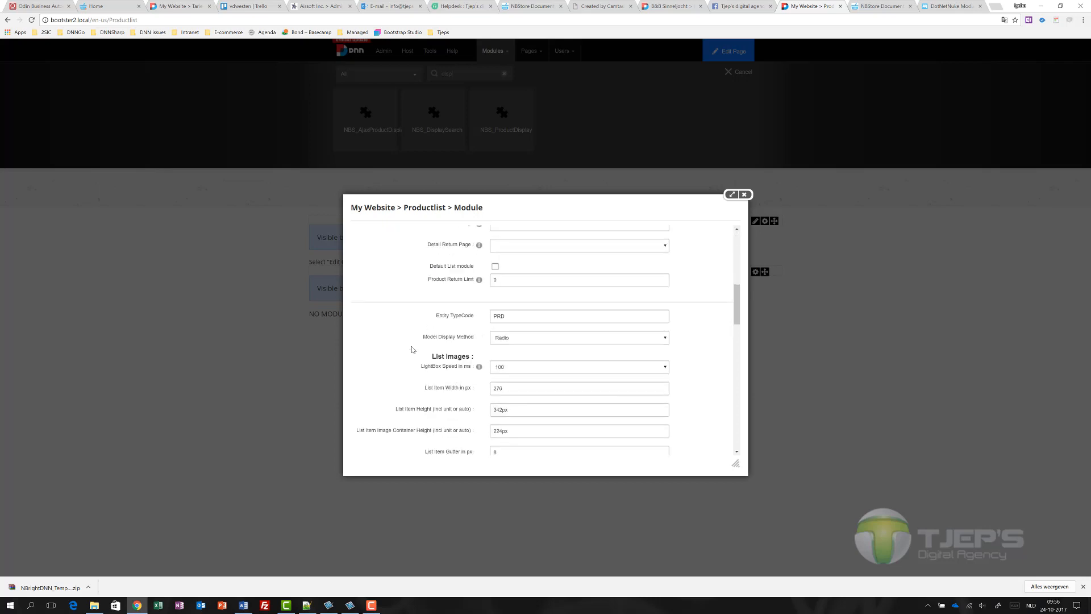
{"action": "left_click", "coordinate": [370, 379]}
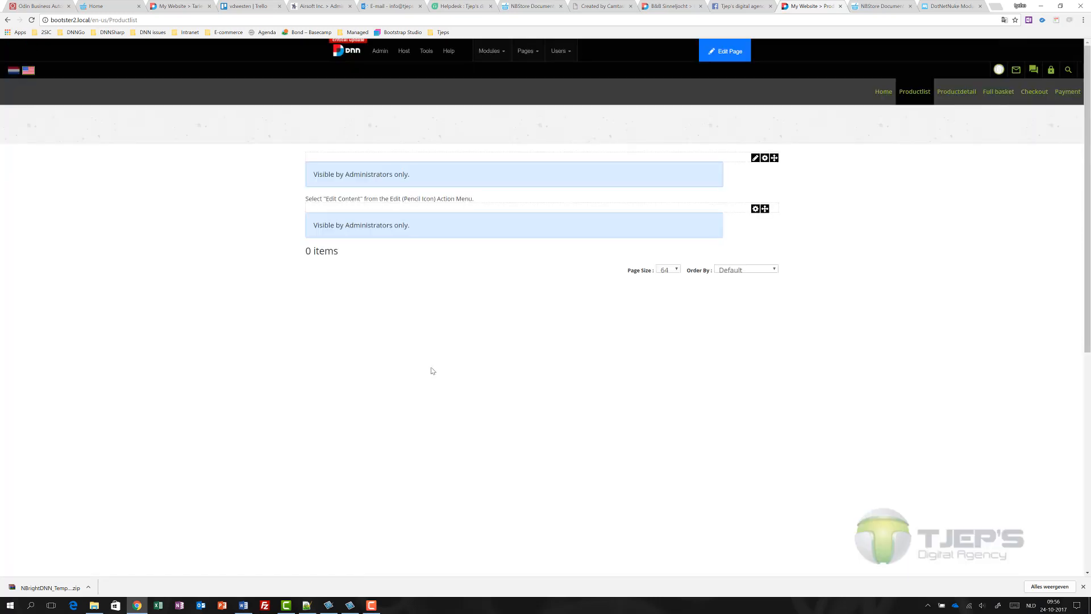
- Go to the Productdetail page and add an NBS_ProductDisplay module below its existing content
{"action": "left_click", "coordinate": [953, 94]}
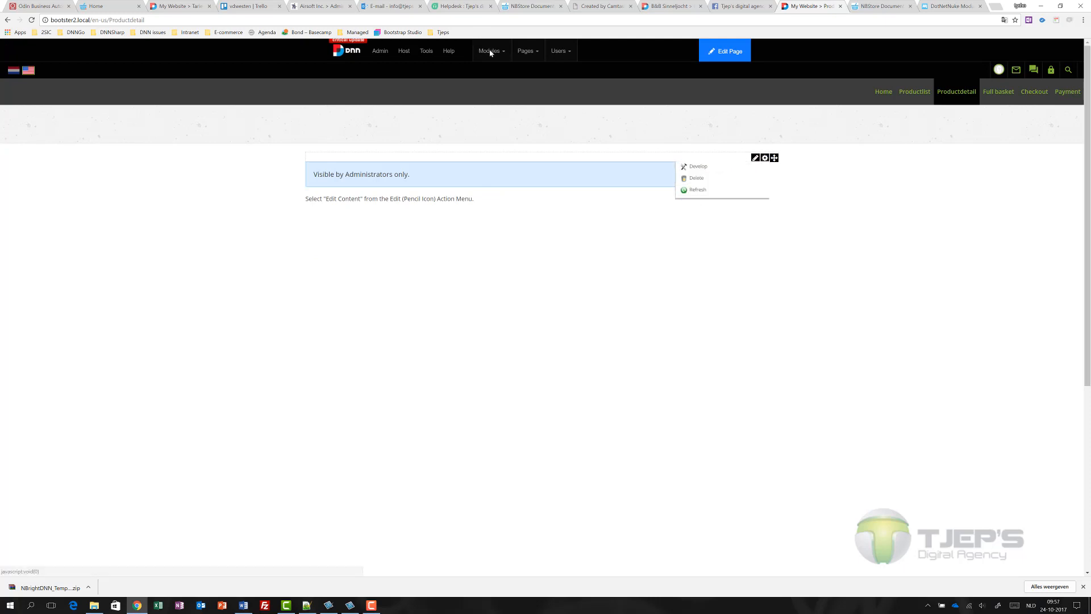
{"action": "mouse_move", "coordinate": [489, 51]}
{"action": "left_click", "coordinate": [493, 77]}
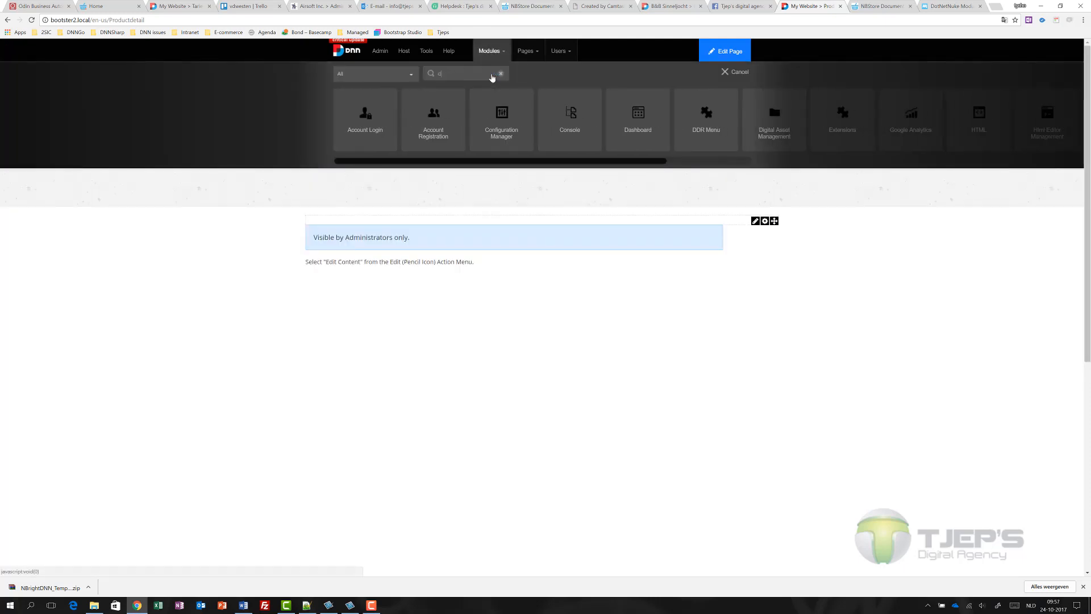
{"action": "type", "text": "displ"}
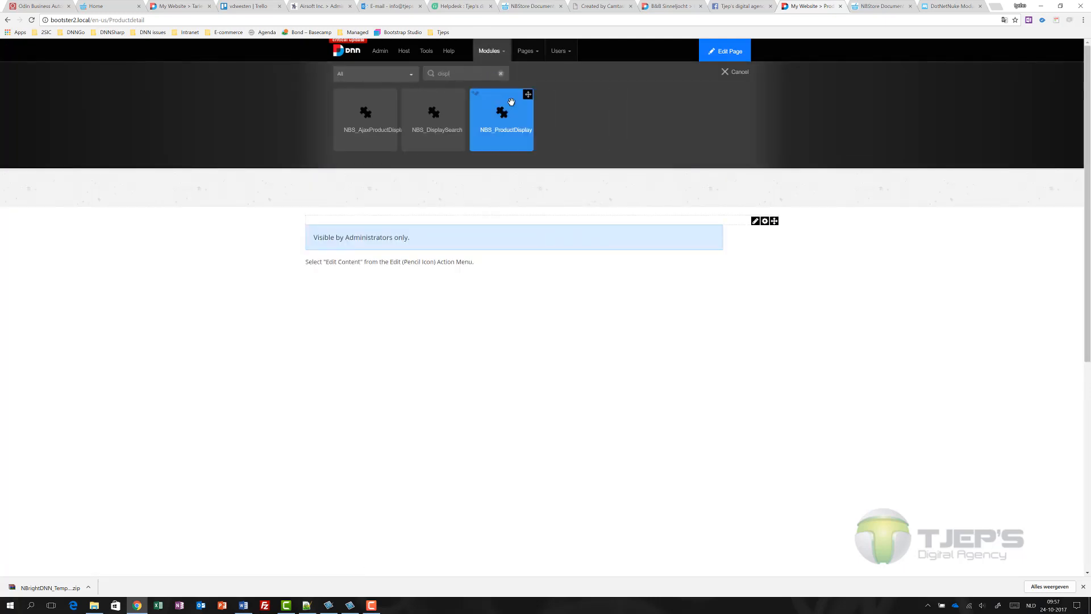
{"action": "left_click_drag", "start_coordinate": [502, 116], "coordinate": [482, 241]}
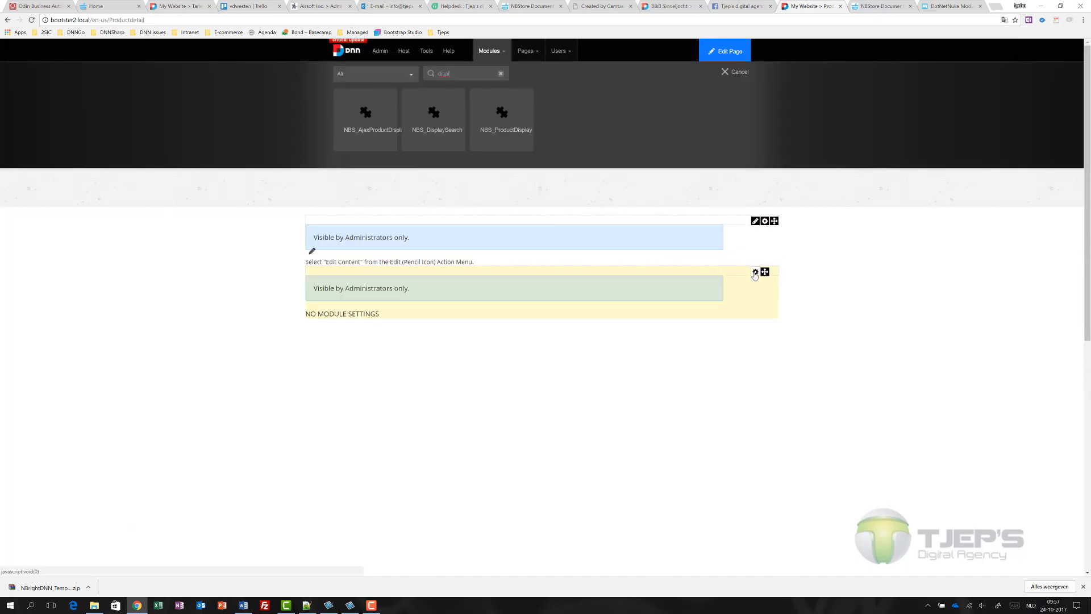
- Set the Productdetail page's NBS_ProductDisplay module theme to ClassicRazor and save its settings
{"action": "mouse_move", "coordinate": [755, 272]}
{"action": "left_click", "coordinate": [718, 282]}
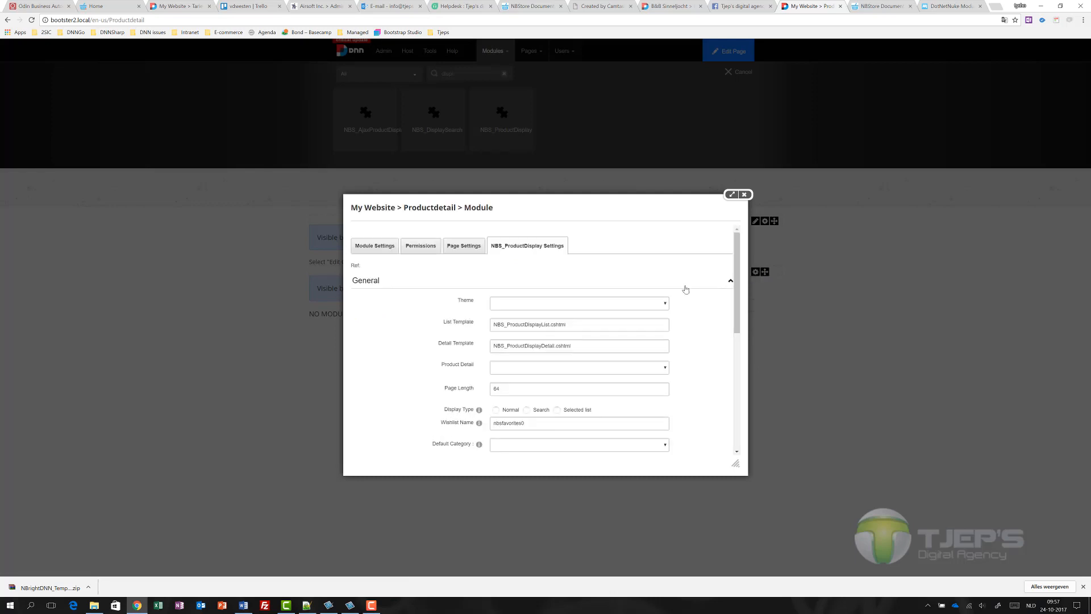
{"action": "left_click", "coordinate": [522, 304]}
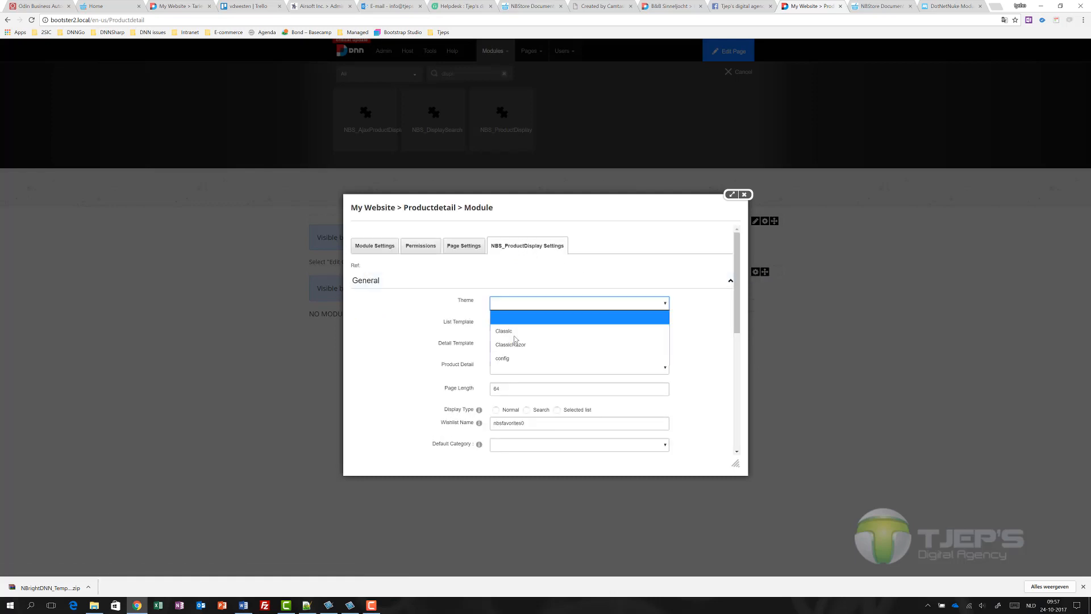
{"action": "left_click", "coordinate": [499, 344]}
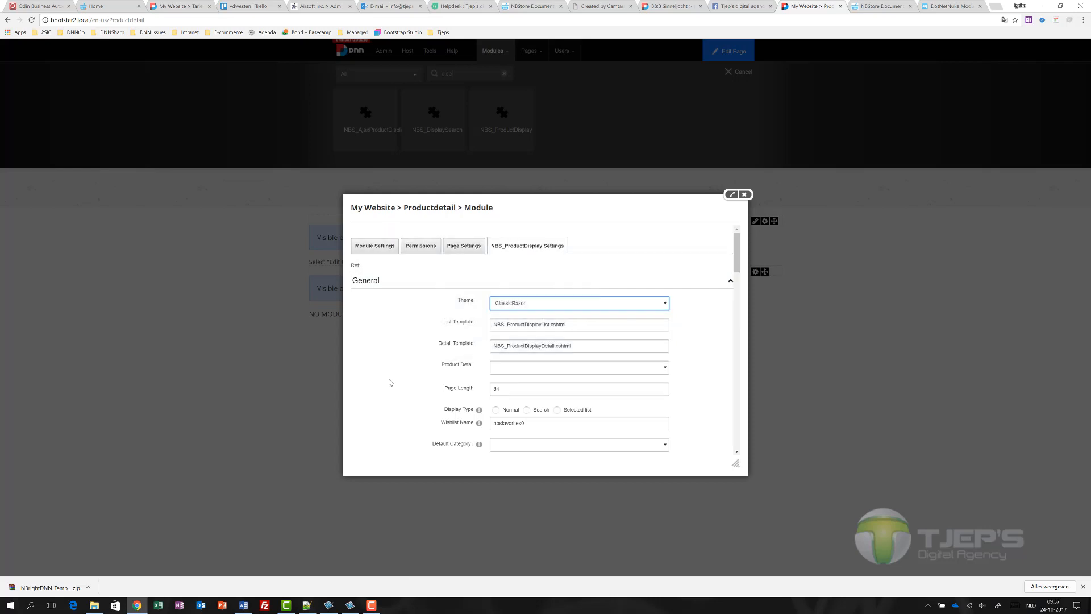
{"action": "scroll", "coordinate": [390, 348], "scroll_direction": "down", "scroll_amount": 5}
{"action": "scroll", "coordinate": [390, 346], "scroll_direction": "down", "scroll_amount": 5}
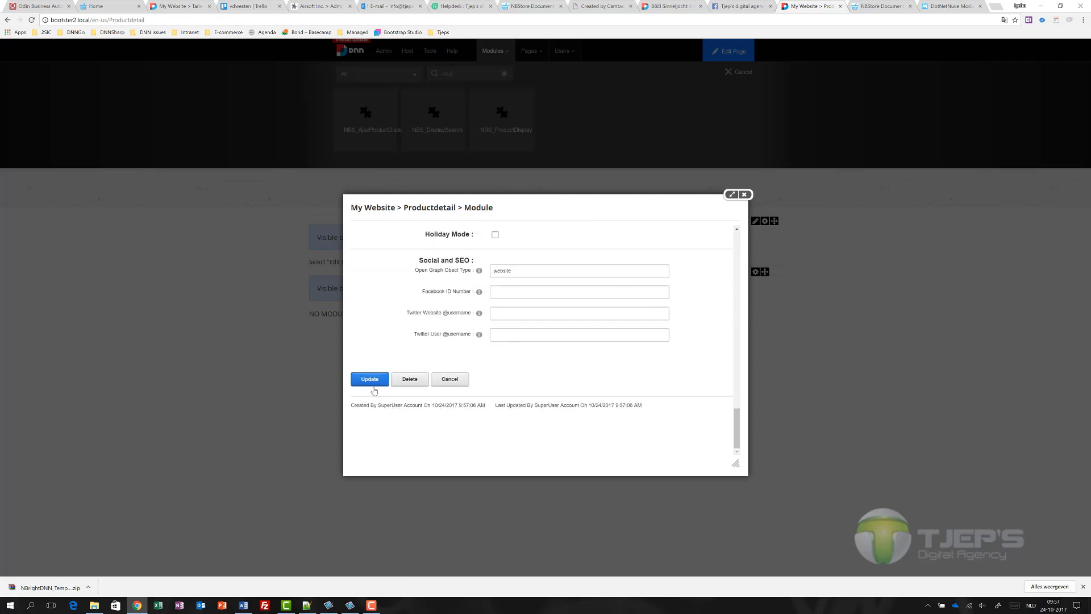
{"action": "left_click", "coordinate": [369, 379]}
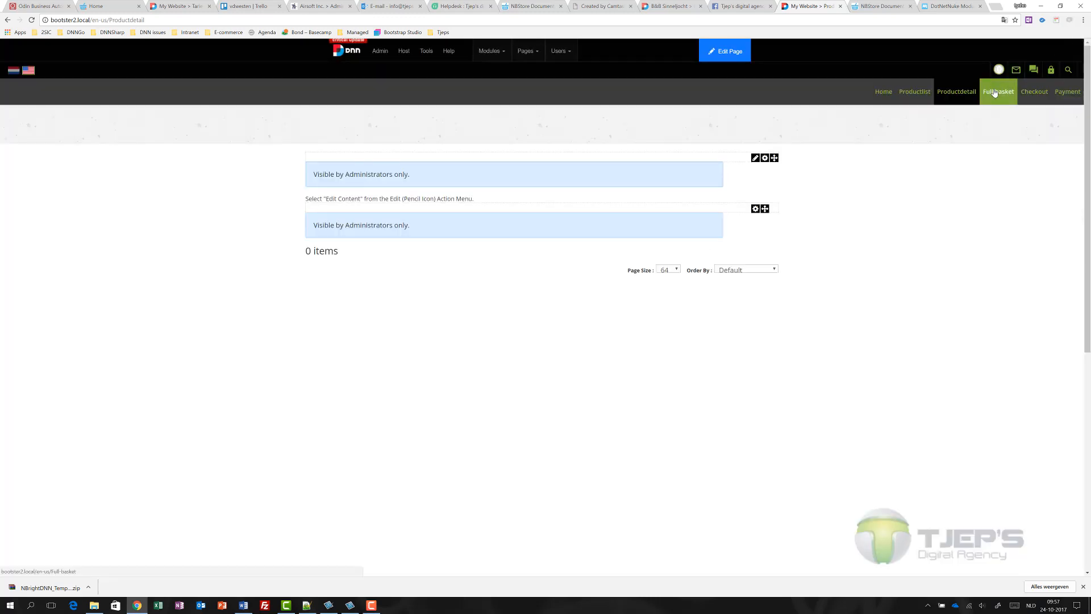
- Go to the Full basket page and add an NBS_FullCart module below its existing content
{"action": "left_click", "coordinate": [996, 92]}
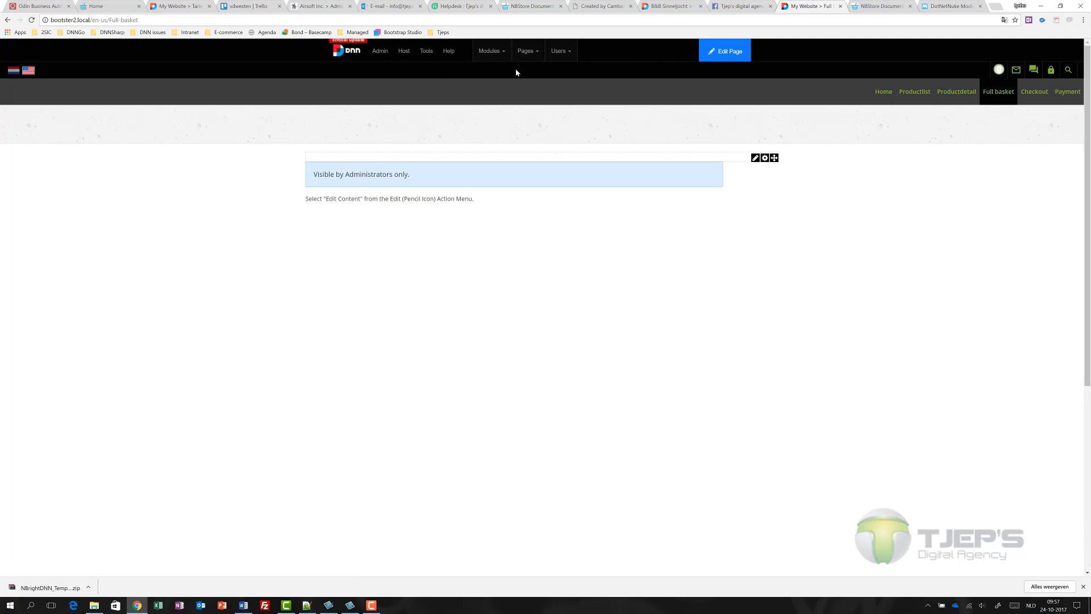
{"action": "mouse_move", "coordinate": [490, 51]}
{"action": "left_click", "coordinate": [498, 76]}
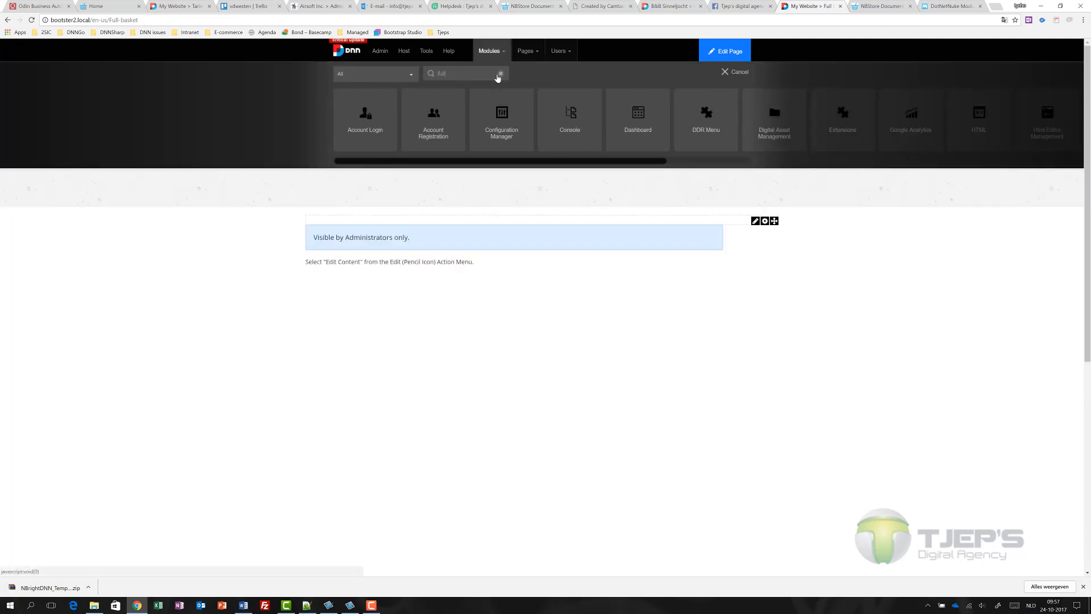
{"action": "left_click_drag", "start_coordinate": [360, 114], "coordinate": [451, 290]}
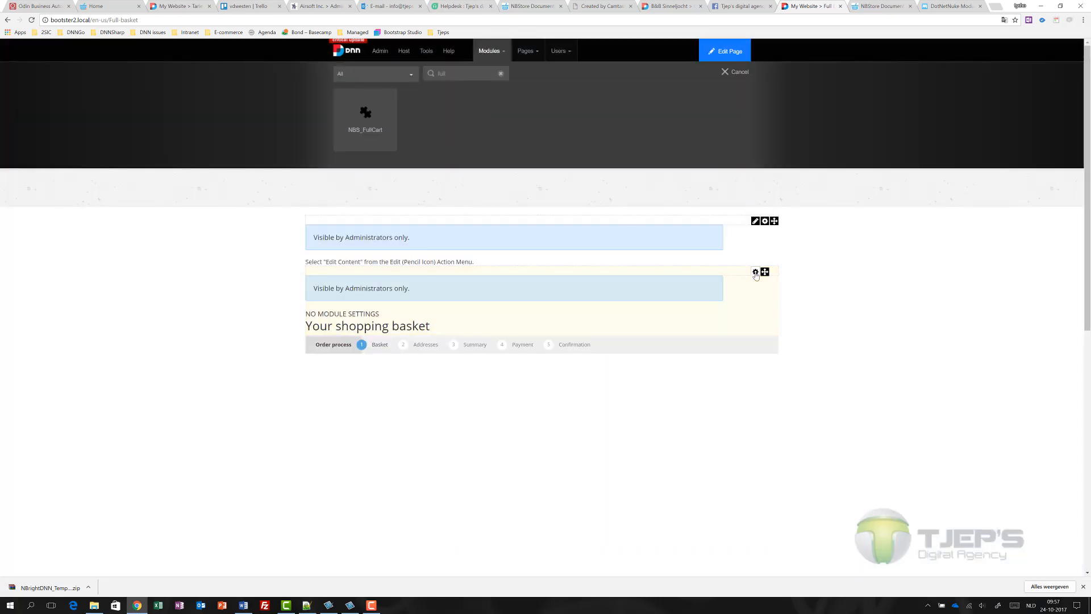
- Set the Full basket page's NBS_FullCart module theme to ClassicRazor and save its settings
{"action": "mouse_move", "coordinate": [756, 274]}
{"action": "left_click", "coordinate": [715, 279]}
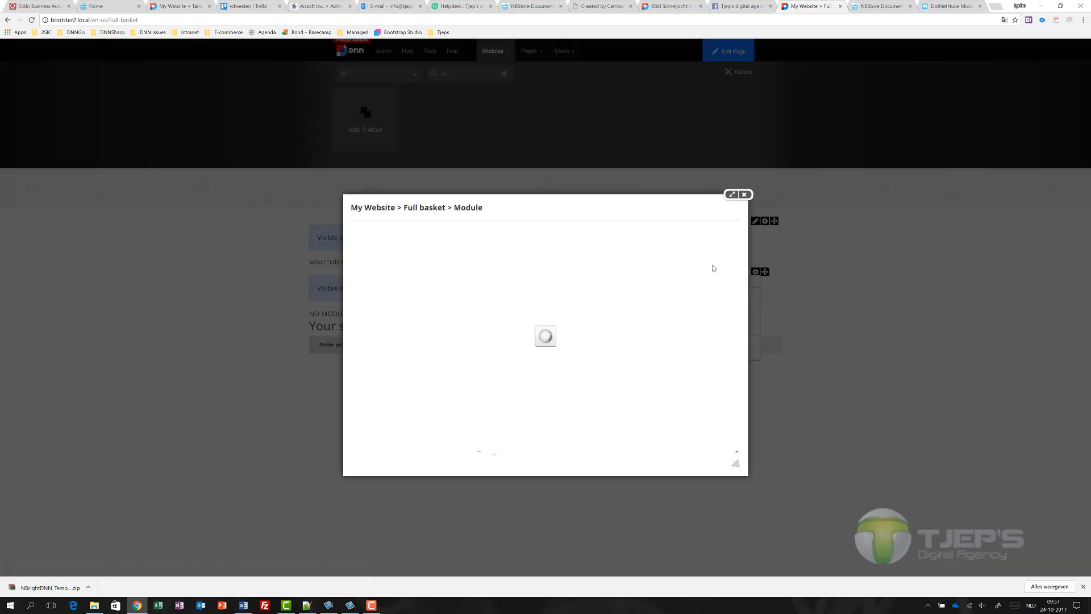
{"action": "left_click", "coordinate": [581, 305]}
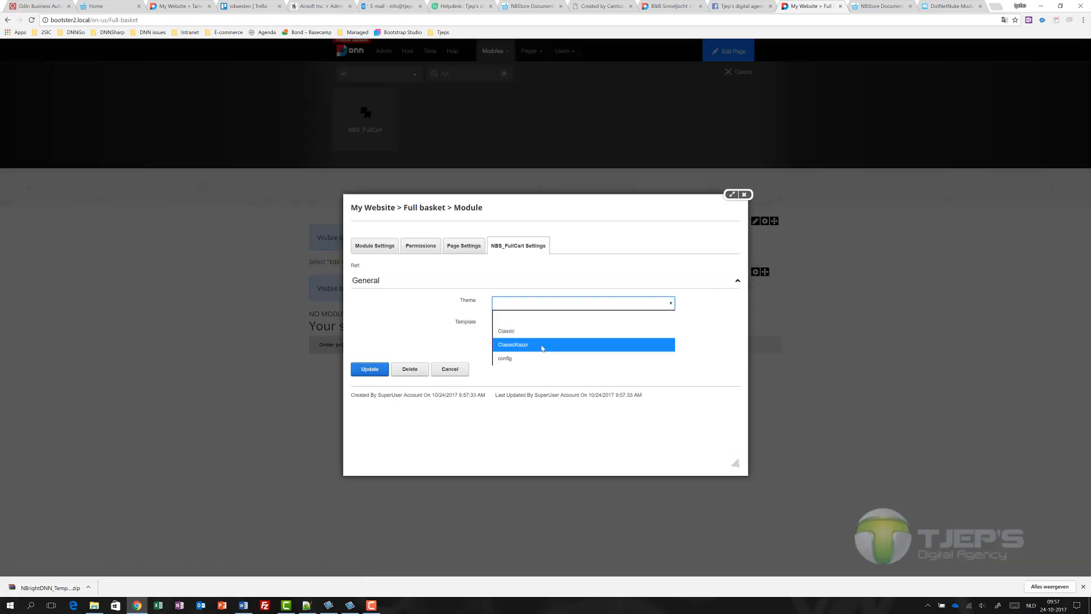
{"action": "left_click", "coordinate": [542, 345]}
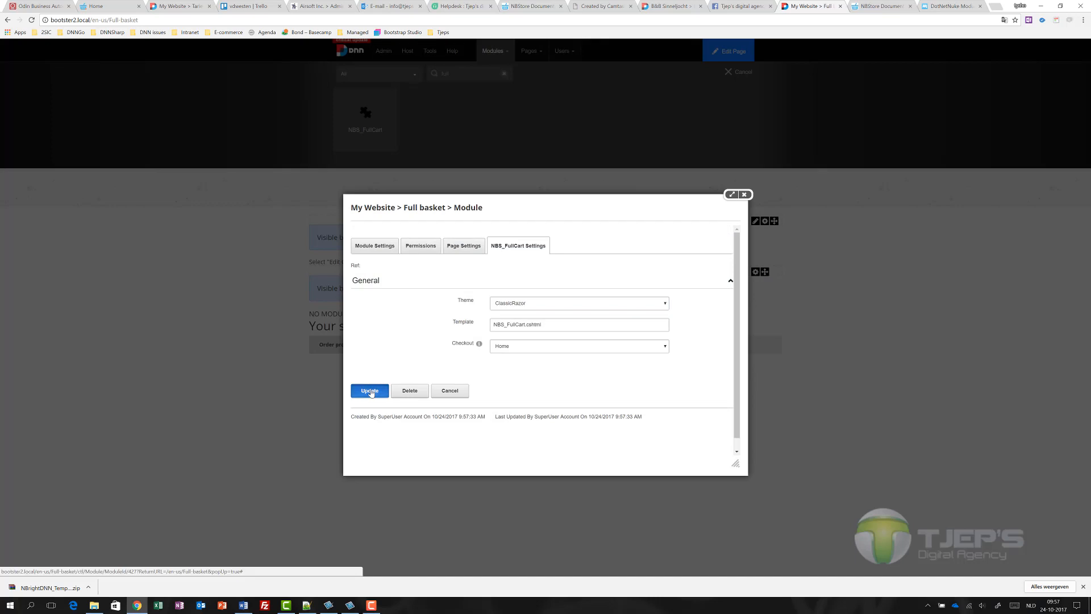
{"action": "left_click", "coordinate": [370, 391]}
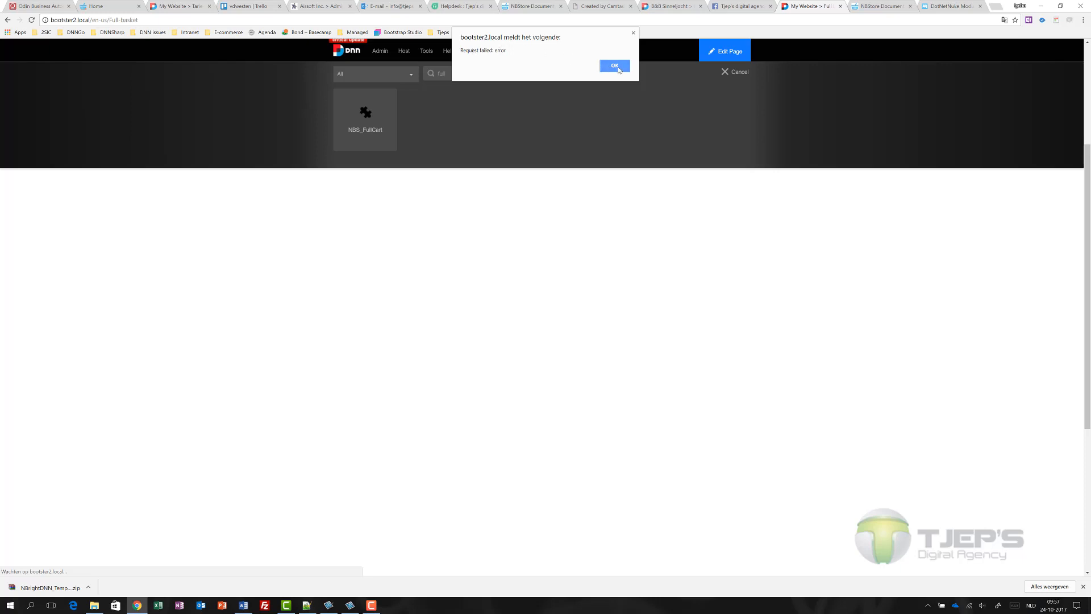
{"action": "left_click", "coordinate": [618, 68]}
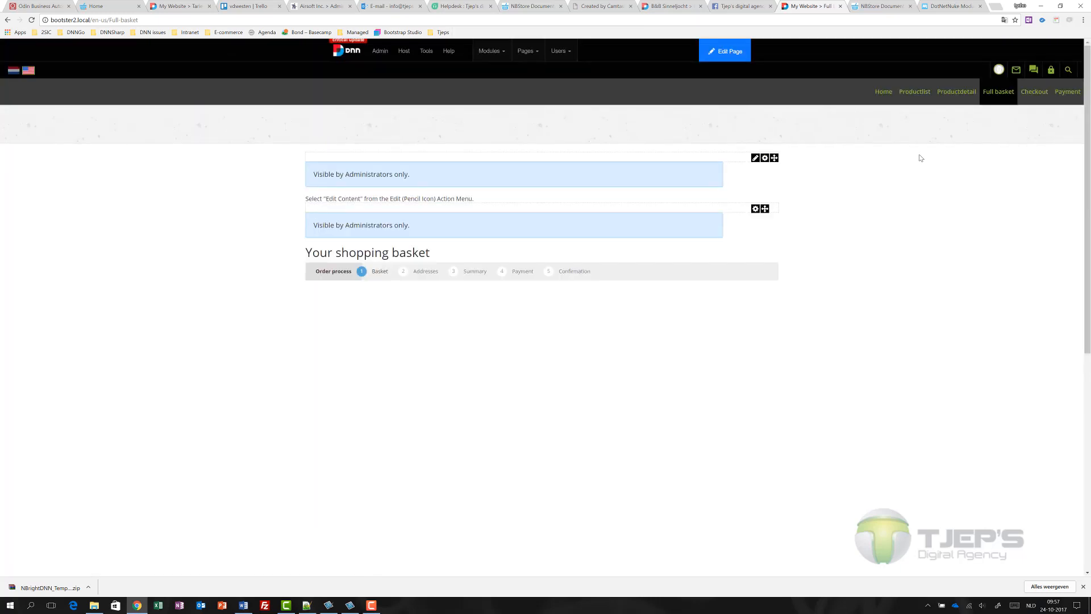
- Go to the Checkout page and add an NBS_Checkout module below its existing content
{"action": "left_click", "coordinate": [1034, 92]}
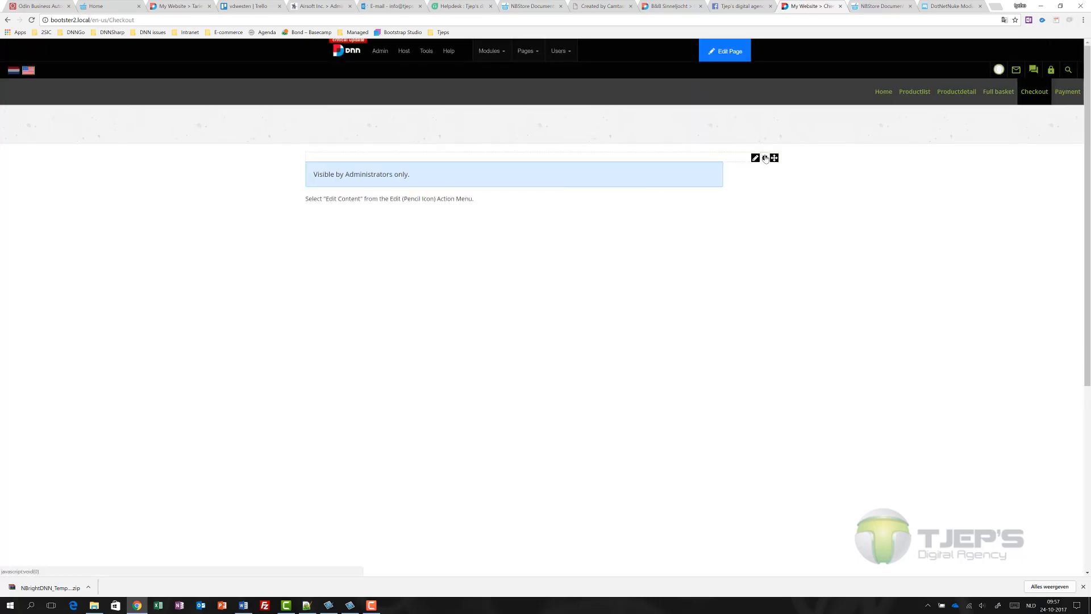
{"action": "mouse_move", "coordinate": [504, 50]}
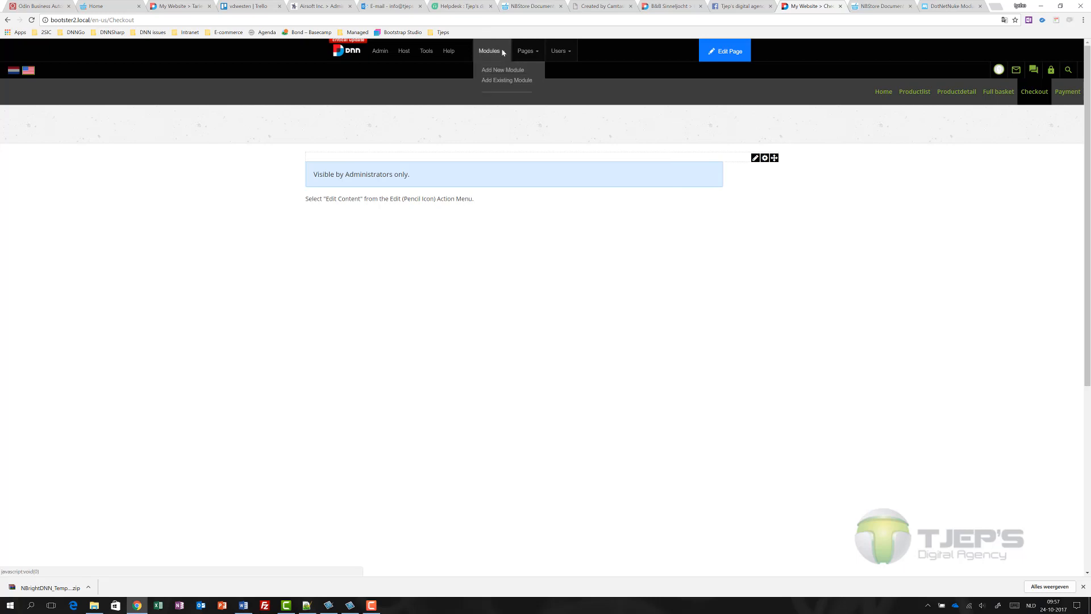
{"action": "left_click", "coordinate": [500, 73]}
{"action": "type", "text": "ch"}
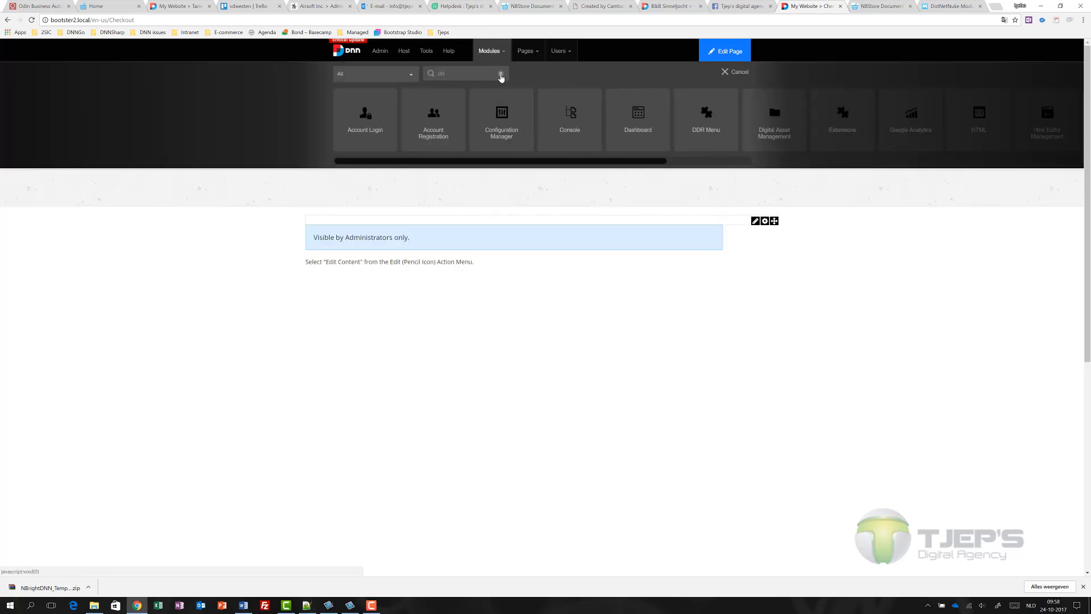
{"action": "type", "text": "eck"}
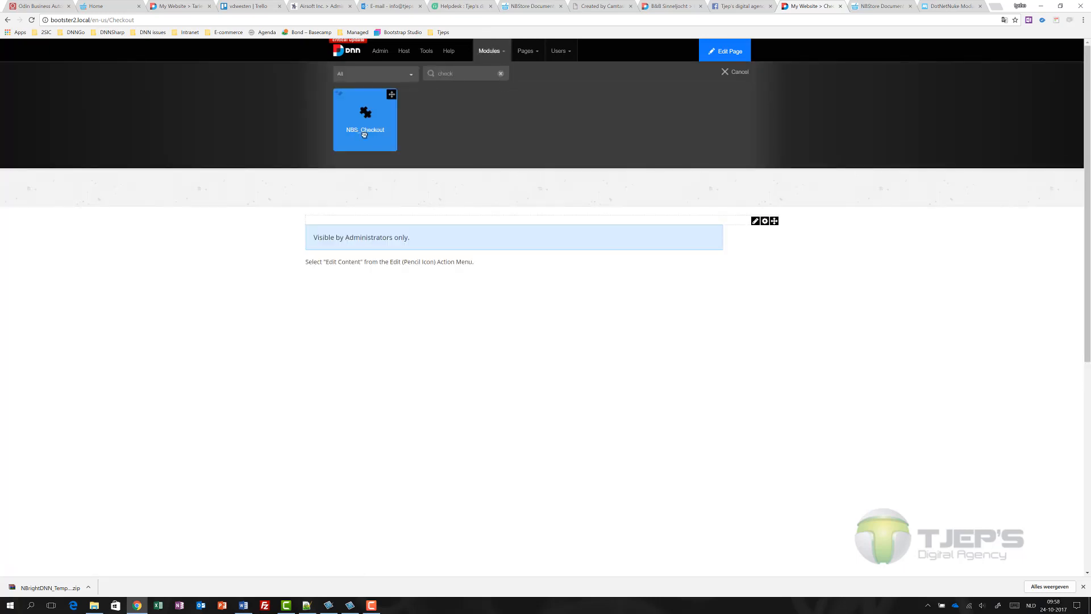
{"action": "left_click_drag", "start_coordinate": [362, 117], "coordinate": [449, 296]}
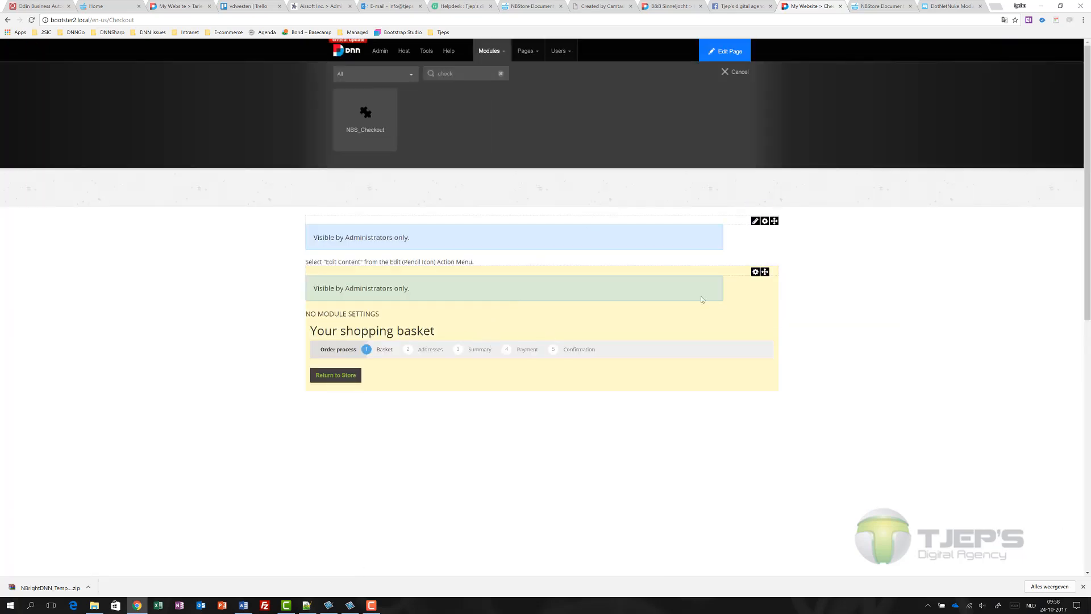
- Set the Checkout page's NBS_Checkout module theme to ClassicRazor and save its settings
{"action": "mouse_move", "coordinate": [755, 272]}
{"action": "left_click", "coordinate": [725, 288]}
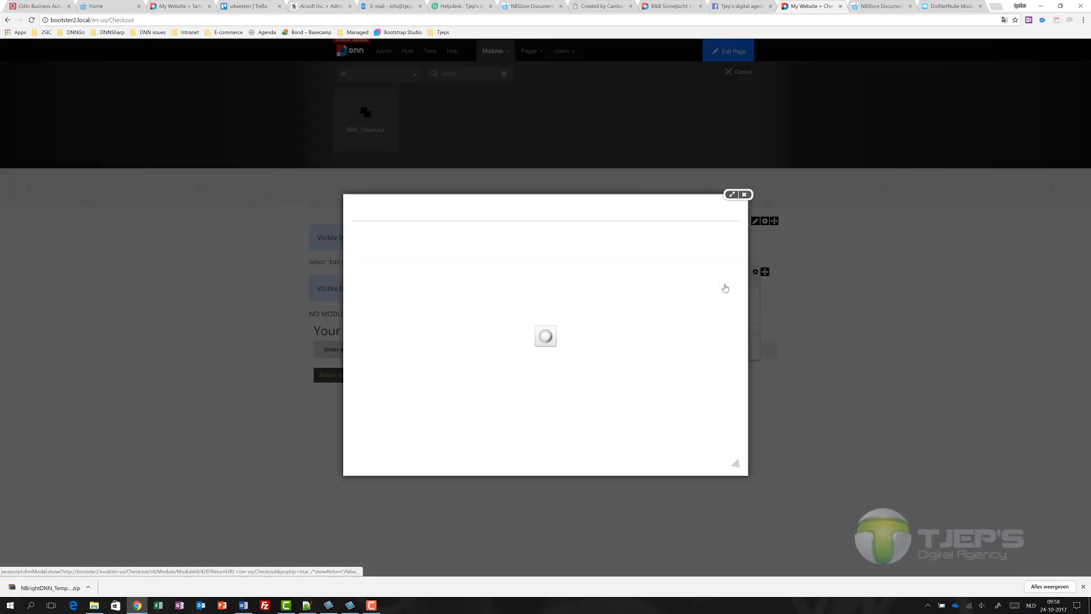
{"action": "left_click", "coordinate": [529, 305]}
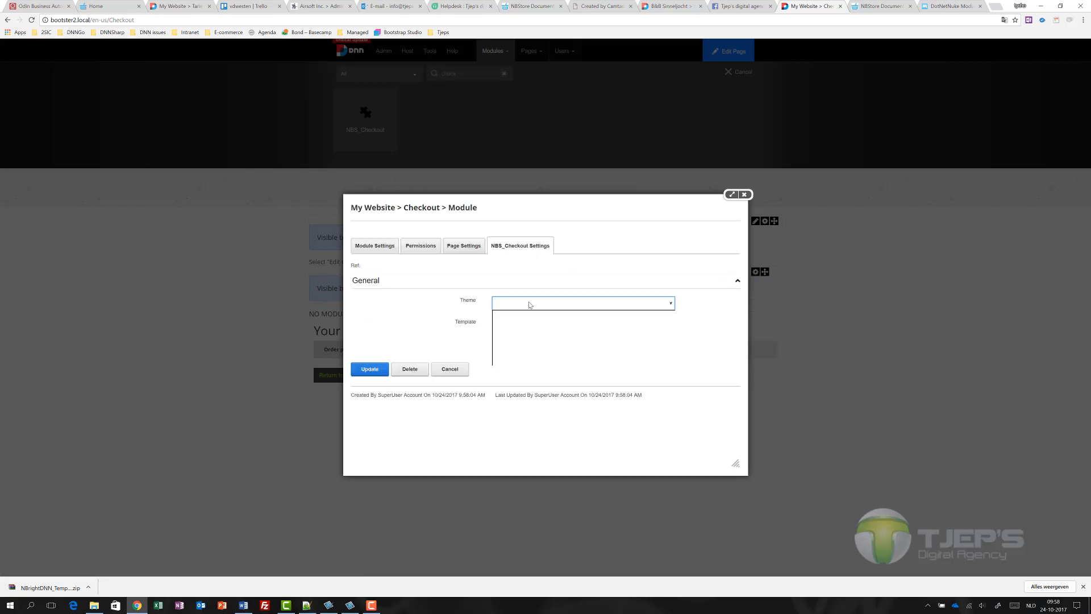
{"action": "left_click", "coordinate": [512, 345]}
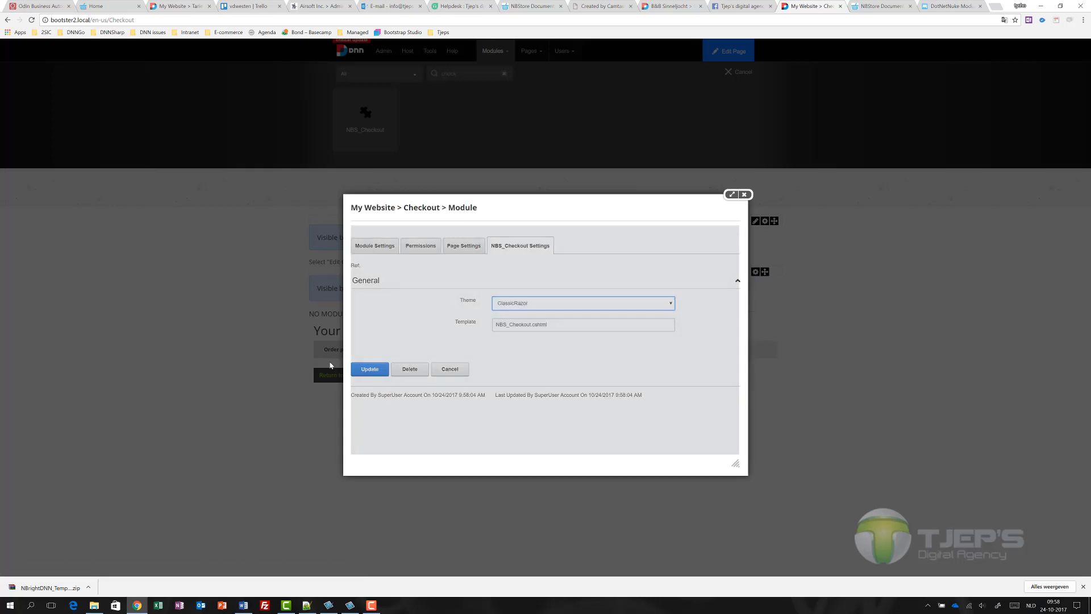
{"action": "scroll", "coordinate": [366, 374], "scroll_direction": "down", "scroll_amount": 3}
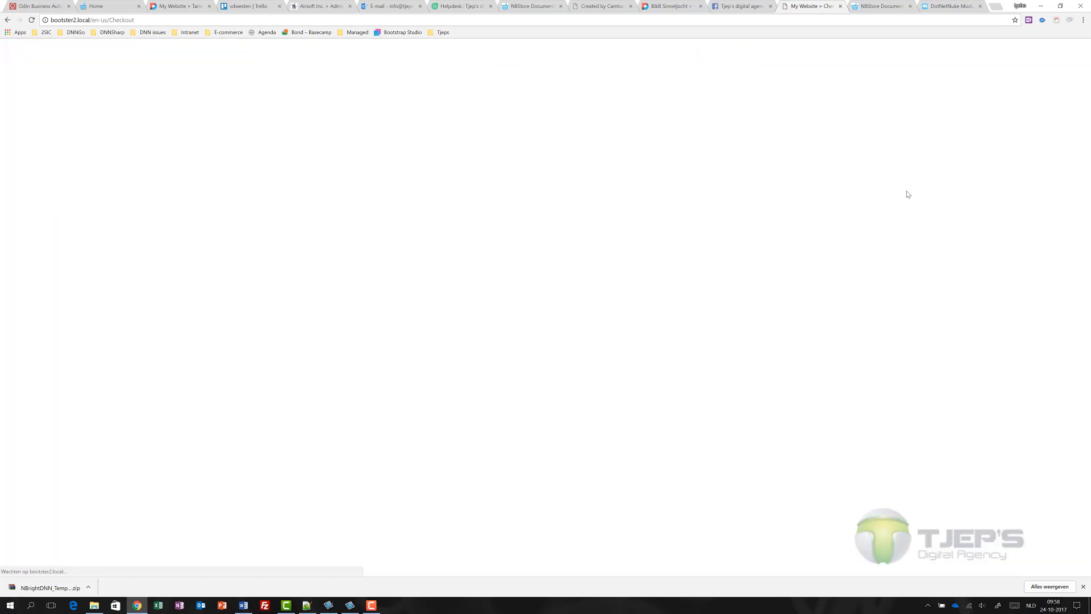
- Go to the Payment page and add an NBS_Payment module below its existing content
{"action": "left_click", "coordinate": [1074, 94]}
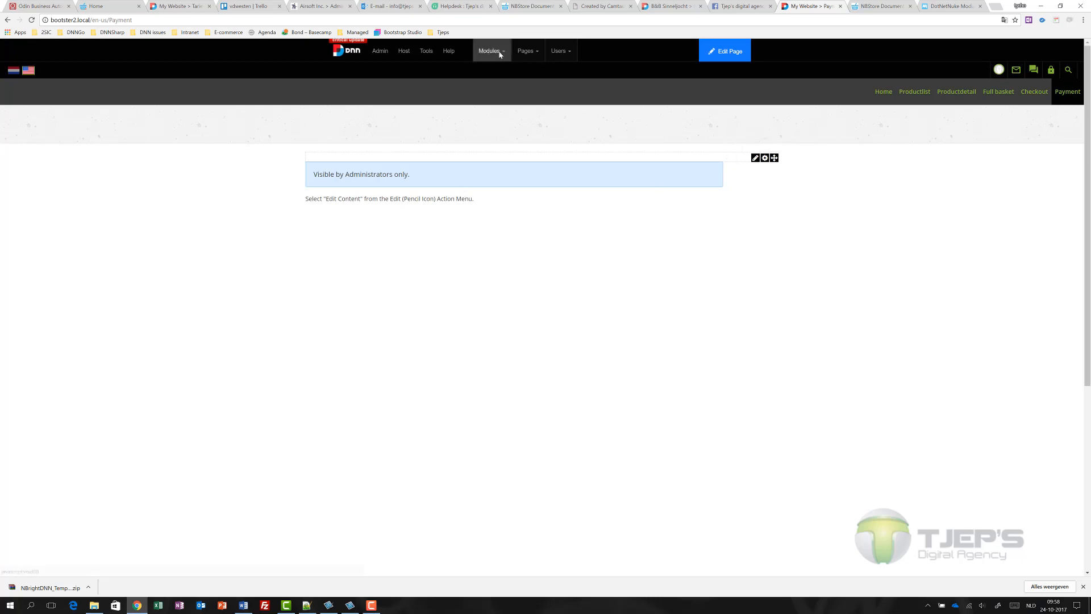
{"action": "mouse_move", "coordinate": [499, 50]}
{"action": "left_click", "coordinate": [499, 79]}
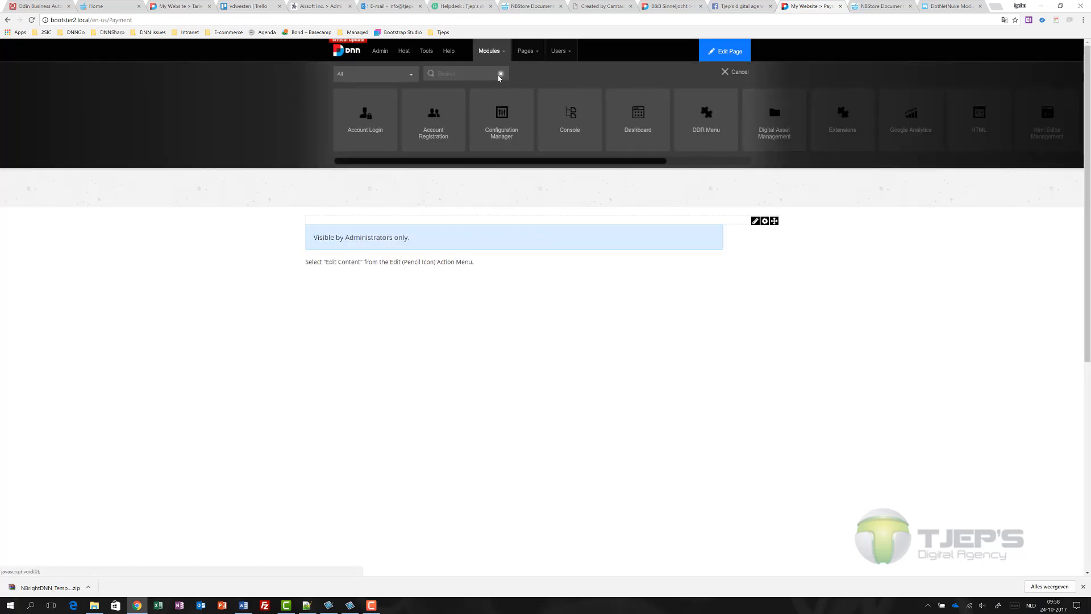
{"action": "type", "text": "pay"}
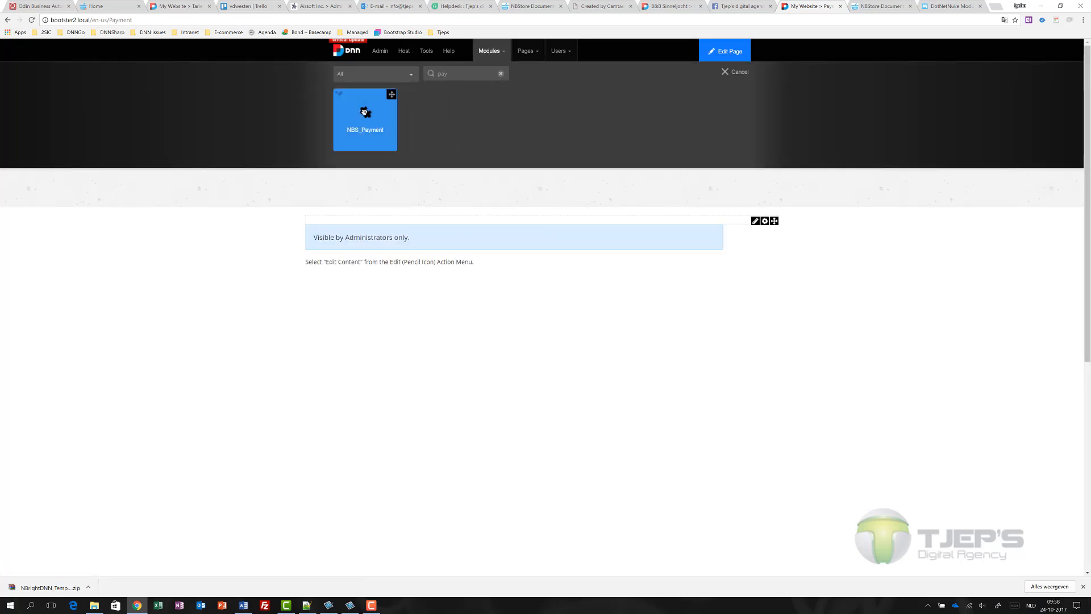
{"action": "left_click_drag", "start_coordinate": [360, 107], "coordinate": [496, 275]}
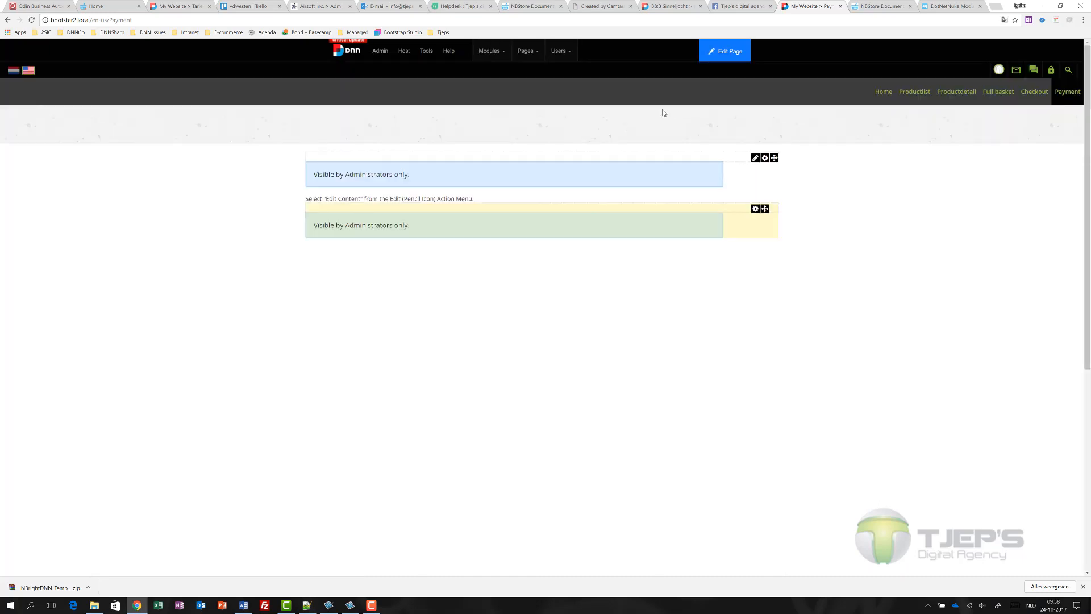
- Open the NBS_Payment module's settings and save them with the preset ClassicRazor theme and payment templates
{"action": "mouse_move", "coordinate": [756, 272]}
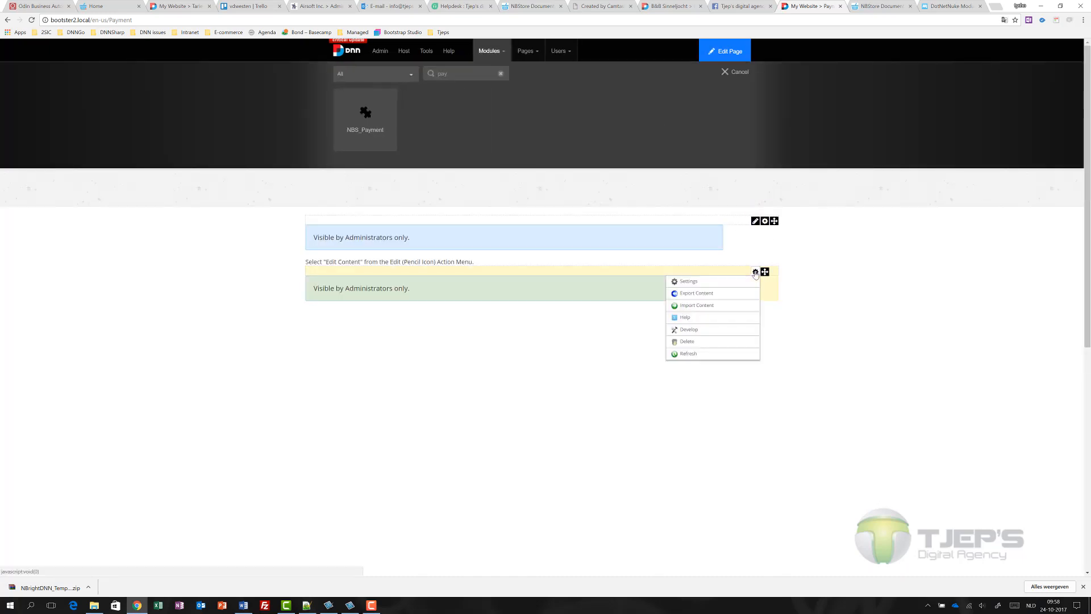
{"action": "left_click", "coordinate": [724, 289]}
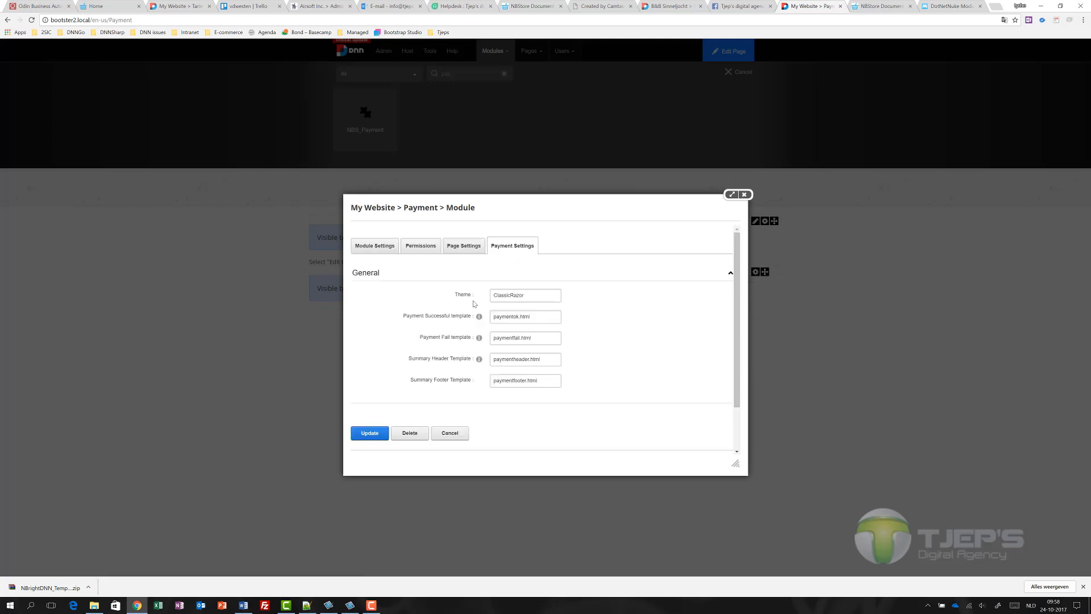
{"action": "left_click", "coordinate": [370, 436]}
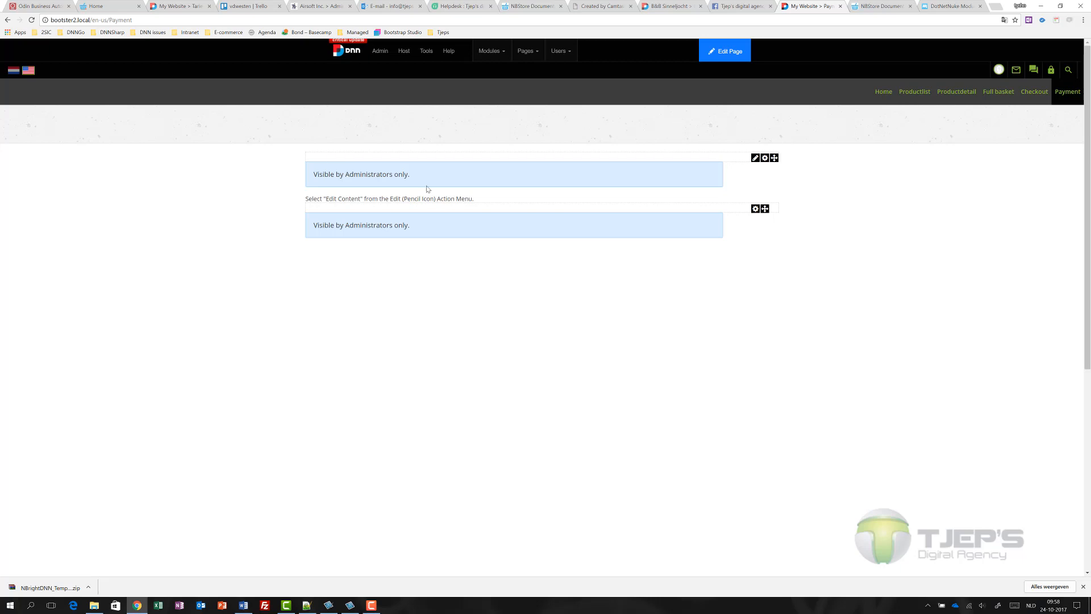
- Go to the NBS BO page among the site's advanced admin settings
{"action": "mouse_move", "coordinate": [381, 58]}
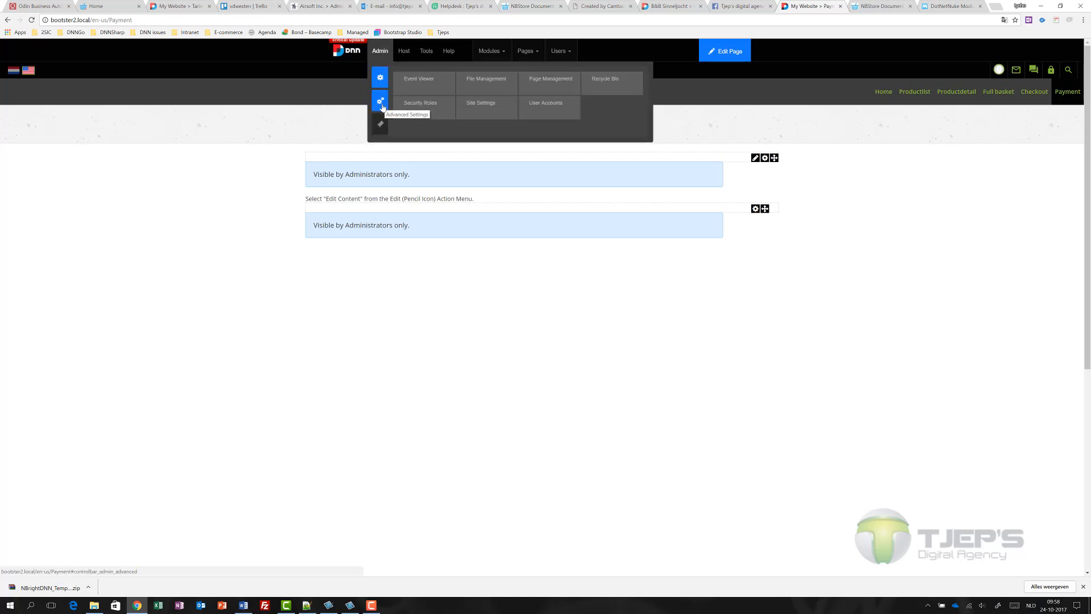
{"action": "left_click", "coordinate": [383, 107]}
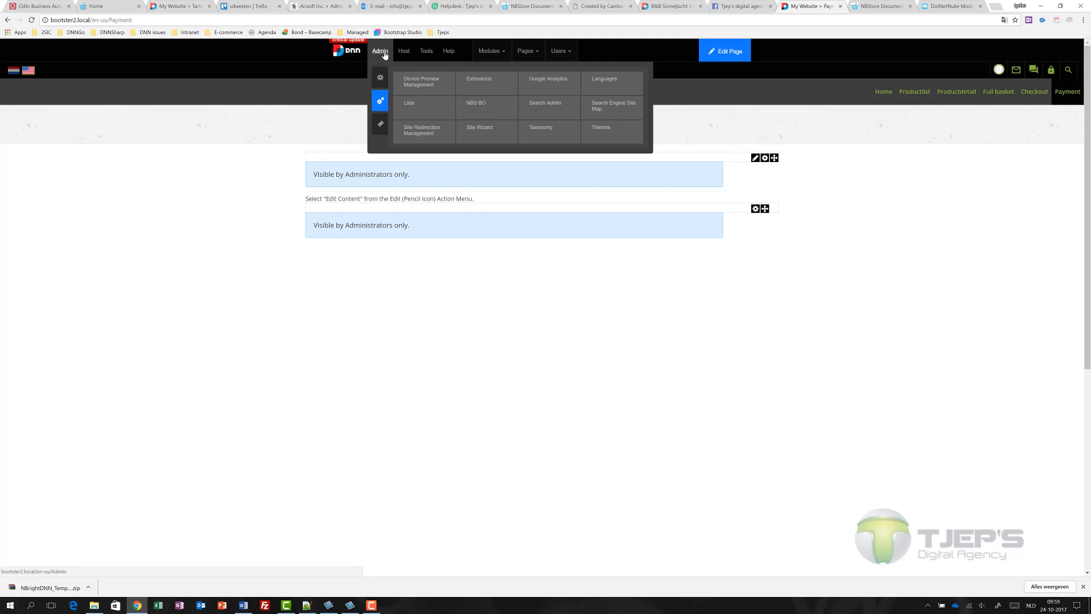
{"action": "left_click", "coordinate": [472, 103]}
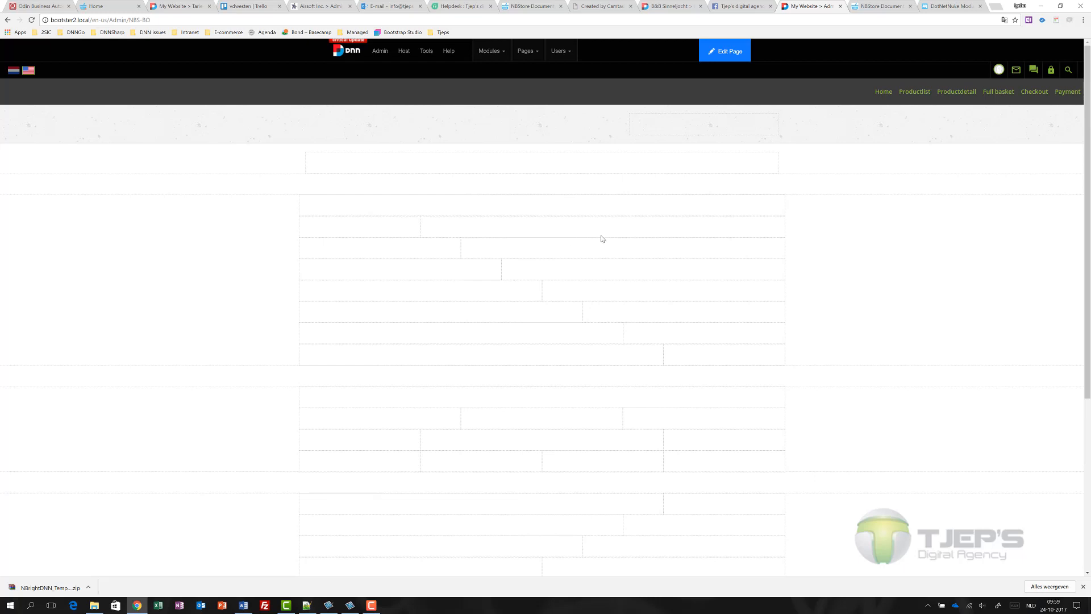
- Set the NBS BO page's theme to Host: NBrightStoreBO - NBrightStoreBO in its appearance settings and update the page
{"action": "mouse_move", "coordinate": [724, 54]}
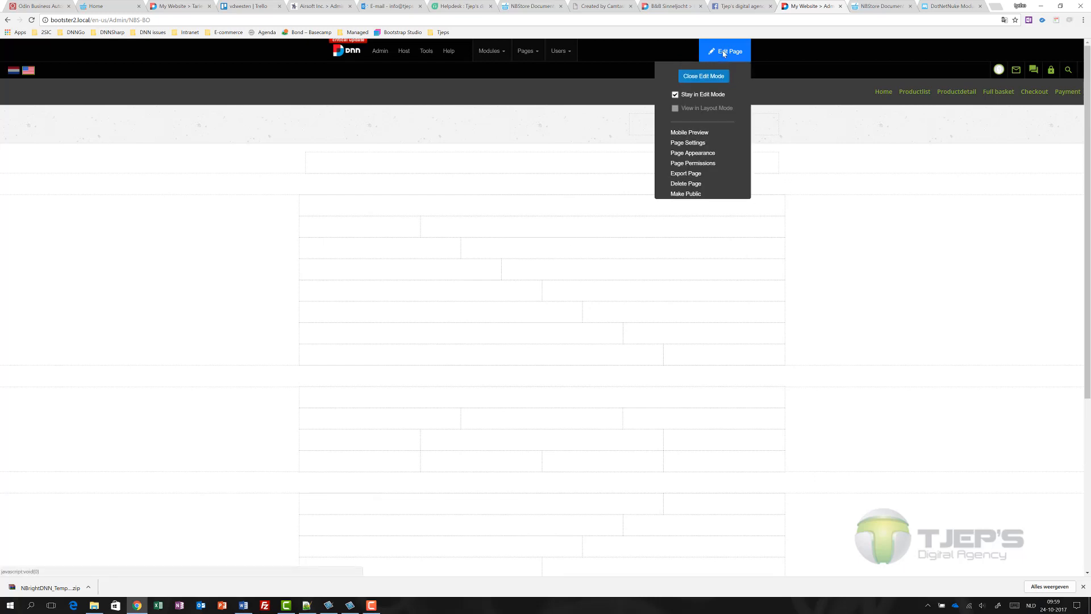
{"action": "left_click", "coordinate": [698, 155]}
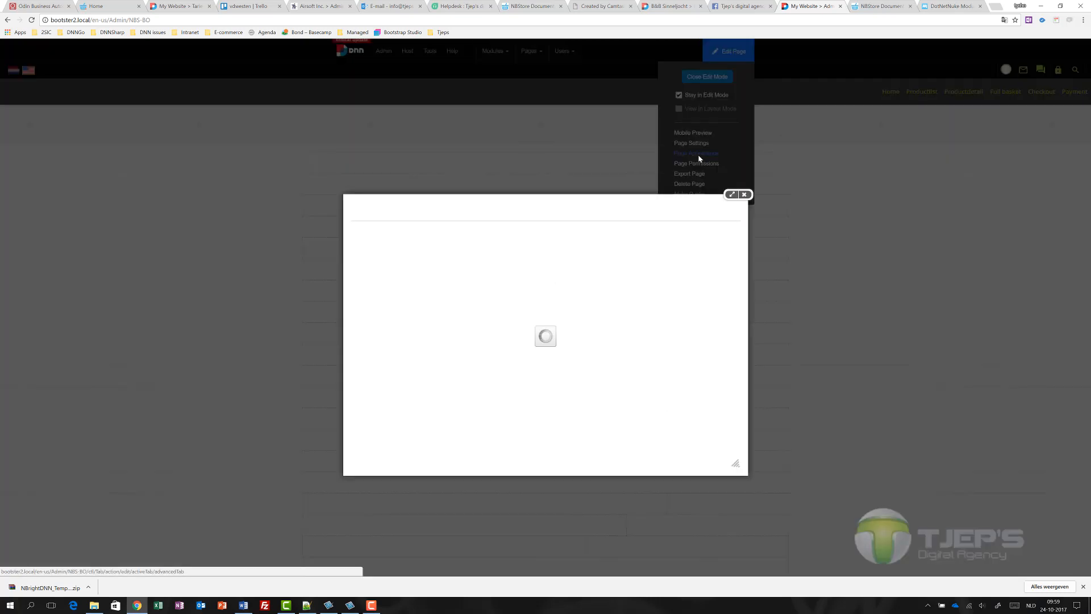
{"action": "scroll", "coordinate": [442, 320], "scroll_direction": "down", "scroll_amount": 1}
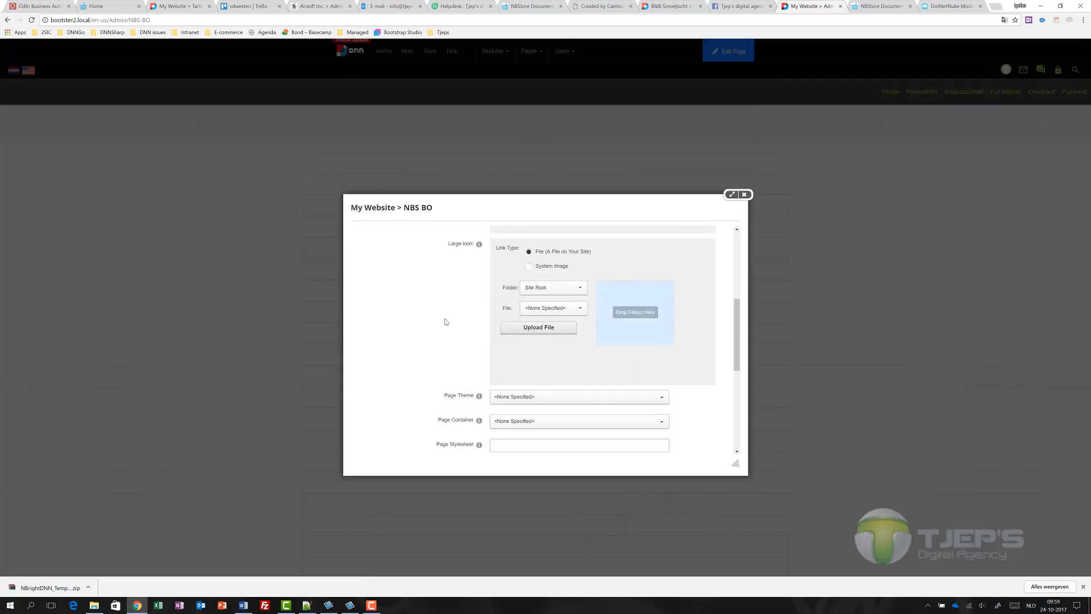
{"action": "scroll", "coordinate": [446, 322], "scroll_direction": "down", "scroll_amount": 3}
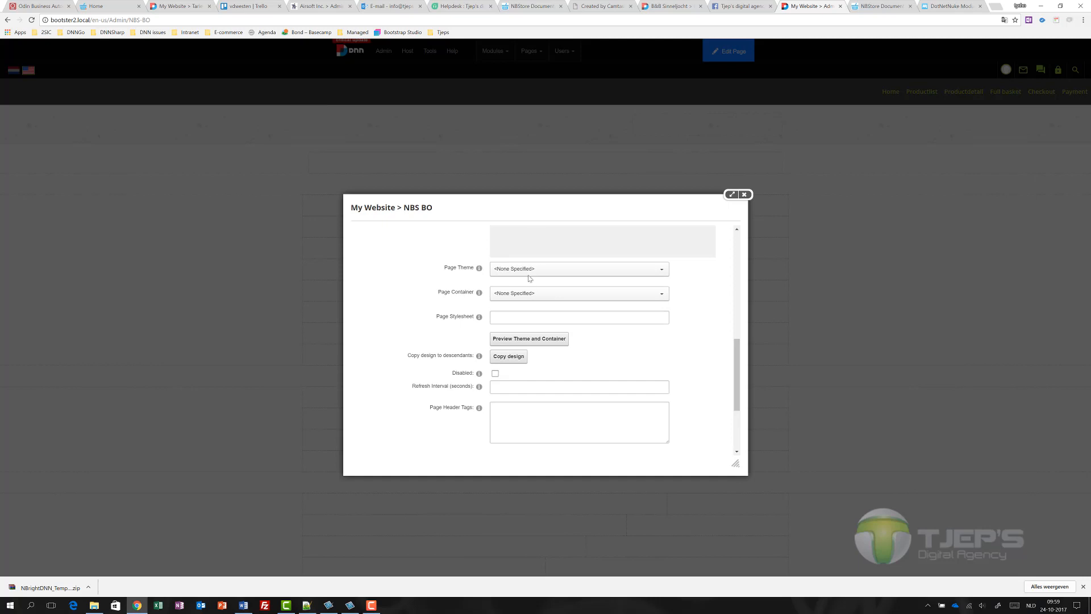
{"action": "left_click", "coordinate": [529, 272]}
{"action": "scroll", "coordinate": [447, 289], "scroll_direction": "up", "scroll_amount": 1}
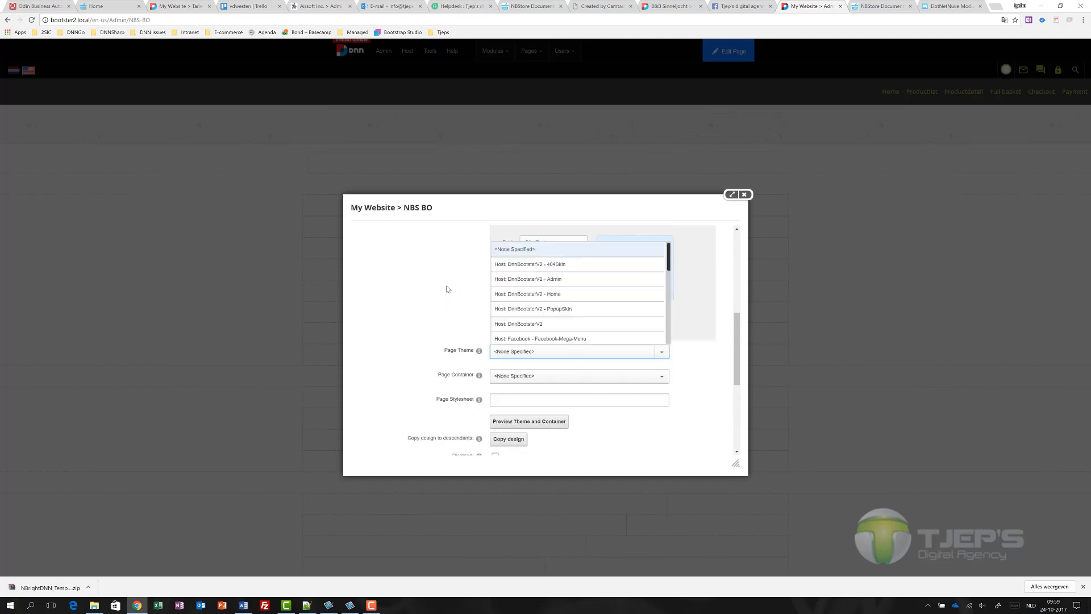
{"action": "scroll", "coordinate": [600, 310], "scroll_direction": "down", "scroll_amount": 3}
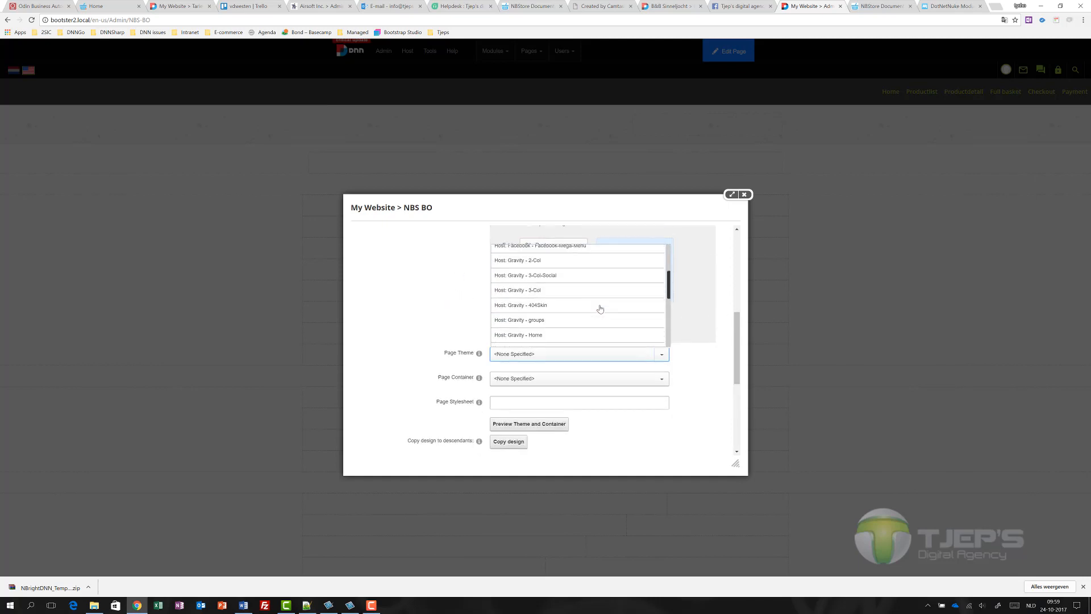
{"action": "scroll", "coordinate": [600, 309], "scroll_direction": "down", "scroll_amount": 2}
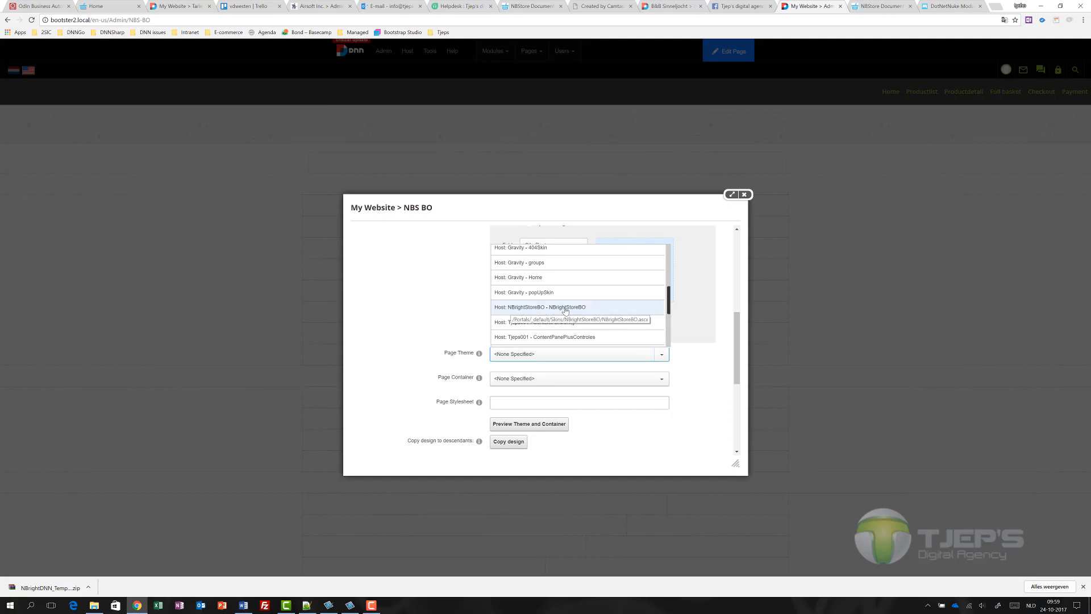
{"action": "left_click", "coordinate": [591, 311]}
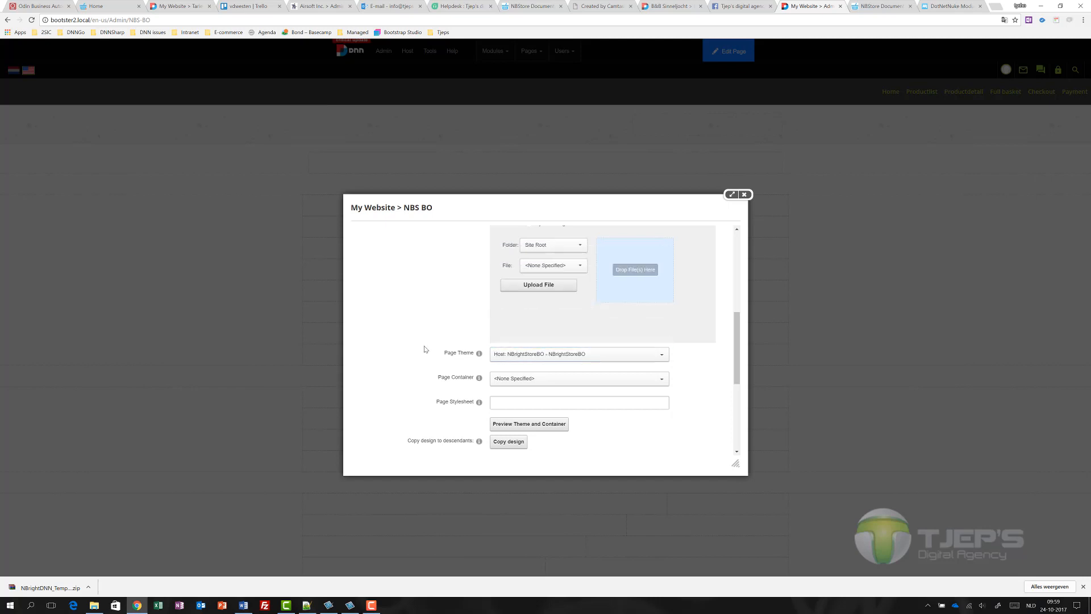
{"action": "scroll", "coordinate": [425, 349], "scroll_direction": "down", "scroll_amount": 3}
{"action": "left_click", "coordinate": [374, 404]}
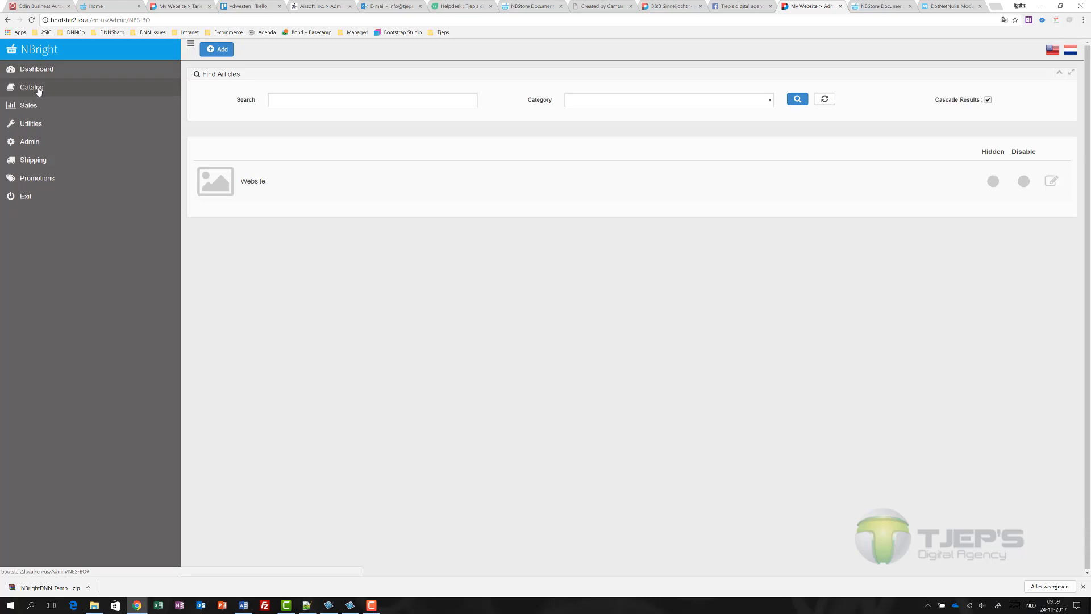
- Open the store's admin settings in the NBright back office
{"action": "left_click", "coordinate": [36, 143]}
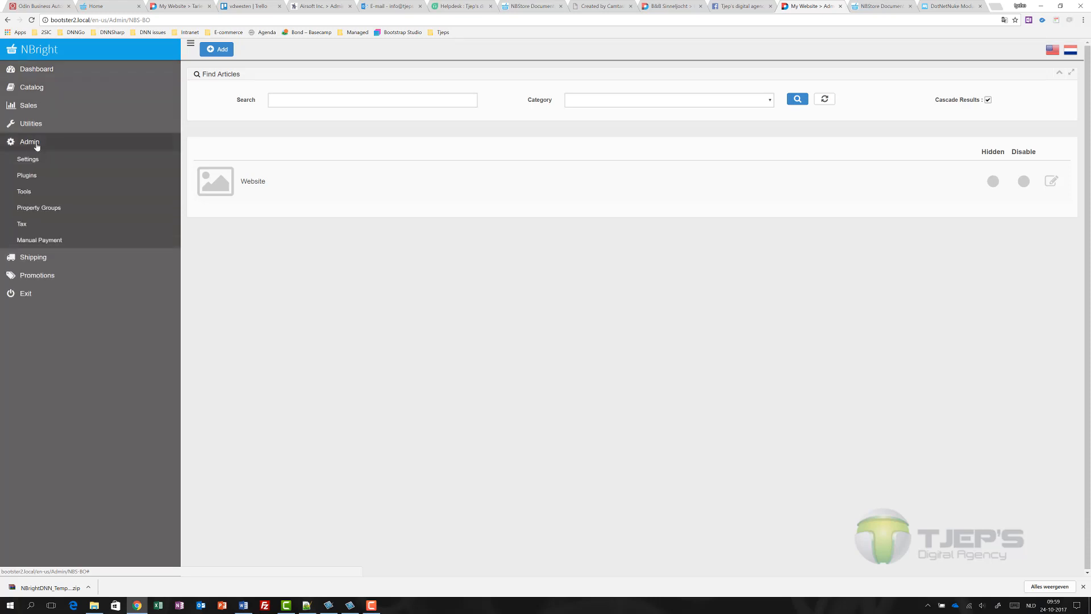
{"action": "left_click", "coordinate": [28, 159]}
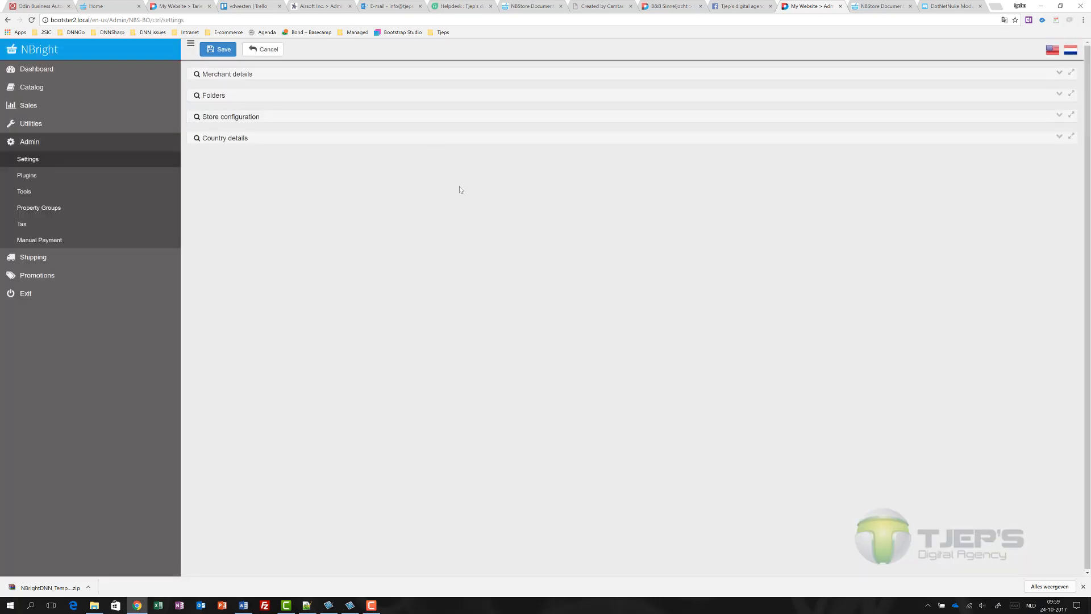
- Examine the merchant details, covering e-mail addresses, merchant address, banking details, email branding, social networking and checkout messages
{"action": "left_click", "coordinate": [1059, 73]}
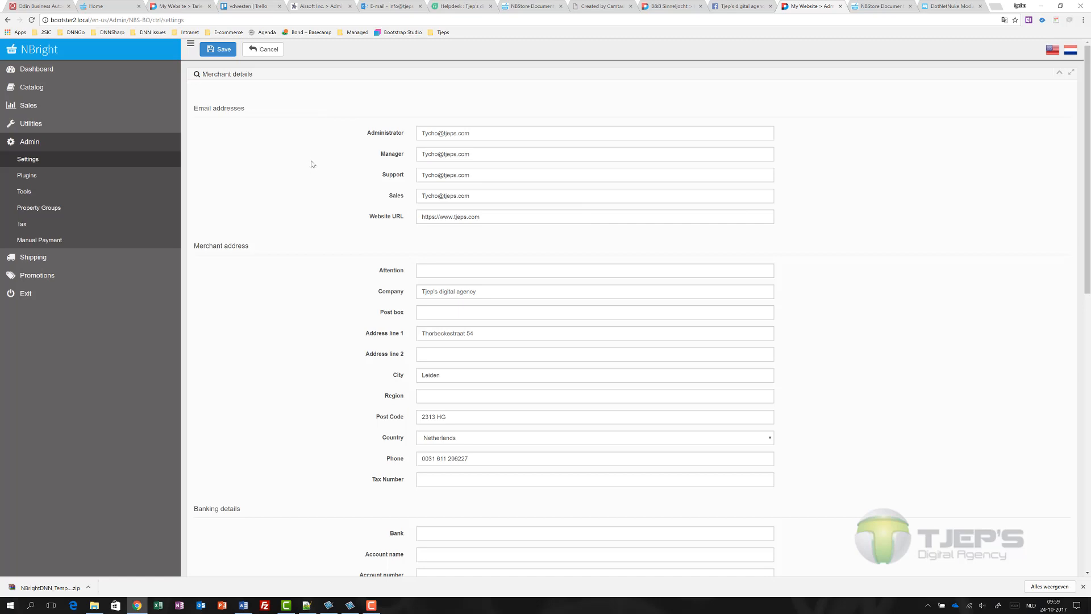
{"action": "triple_click", "coordinate": [471, 131]}
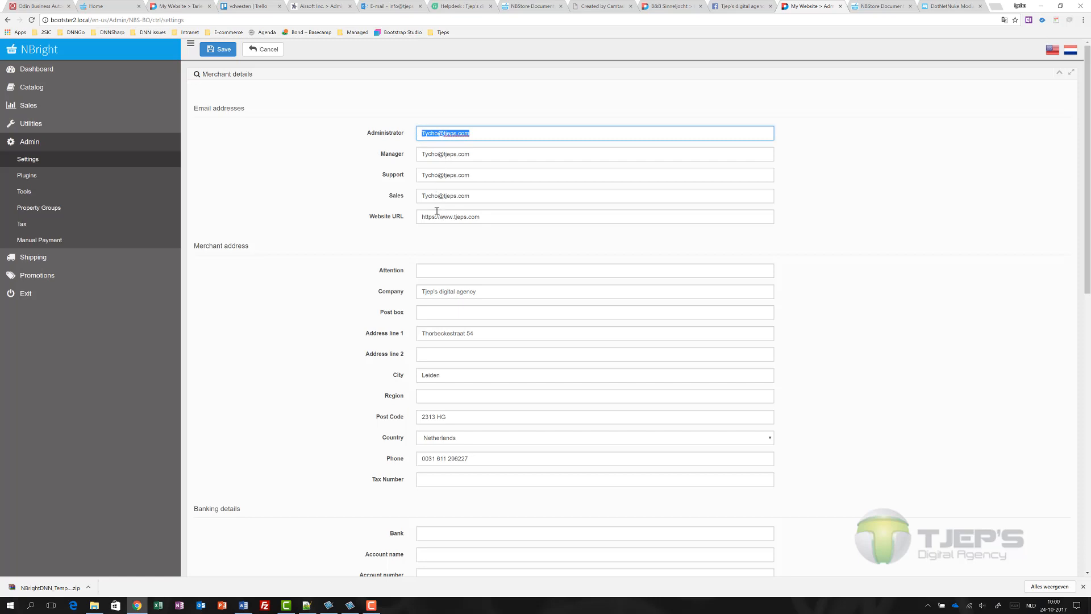
{"action": "scroll", "coordinate": [375, 234], "scroll_direction": "down", "scroll_amount": 2}
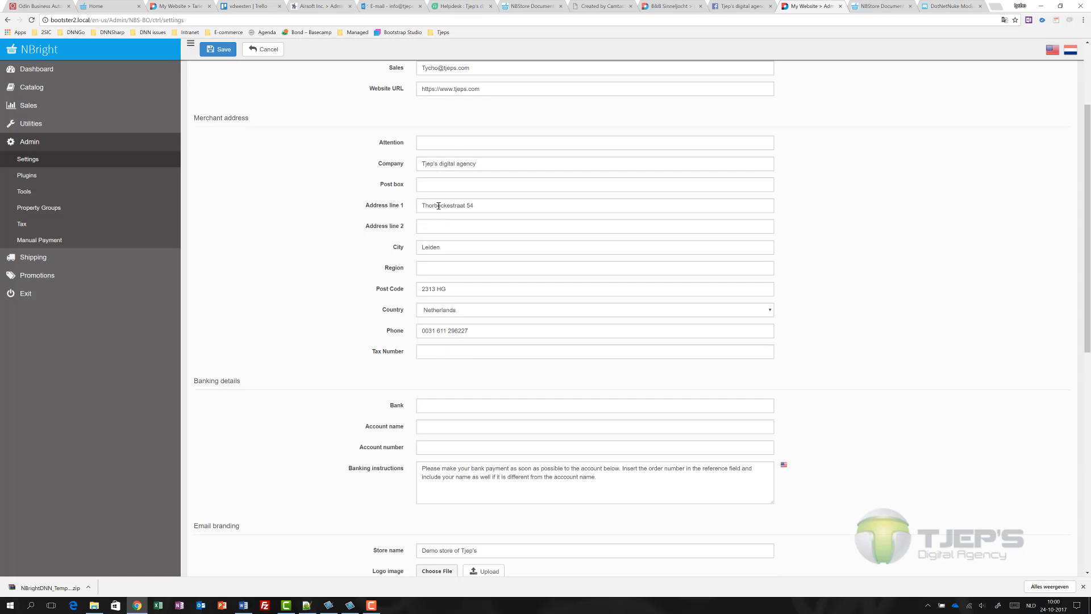
{"action": "double_click", "coordinate": [425, 207]}
{"action": "left_click", "coordinate": [438, 245]}
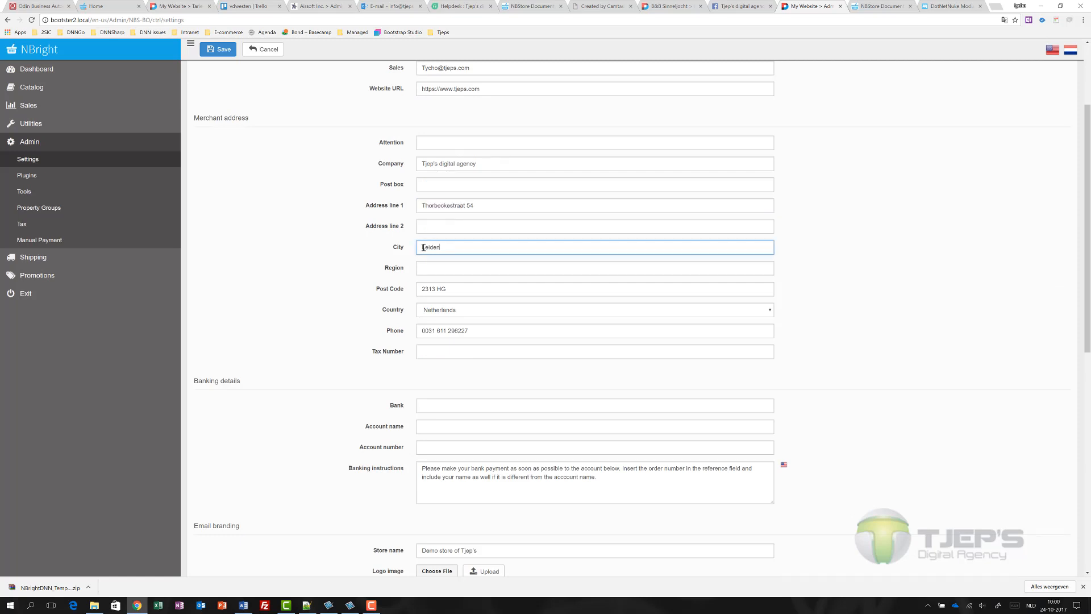
{"action": "scroll", "coordinate": [361, 243], "scroll_direction": "down", "scroll_amount": 2}
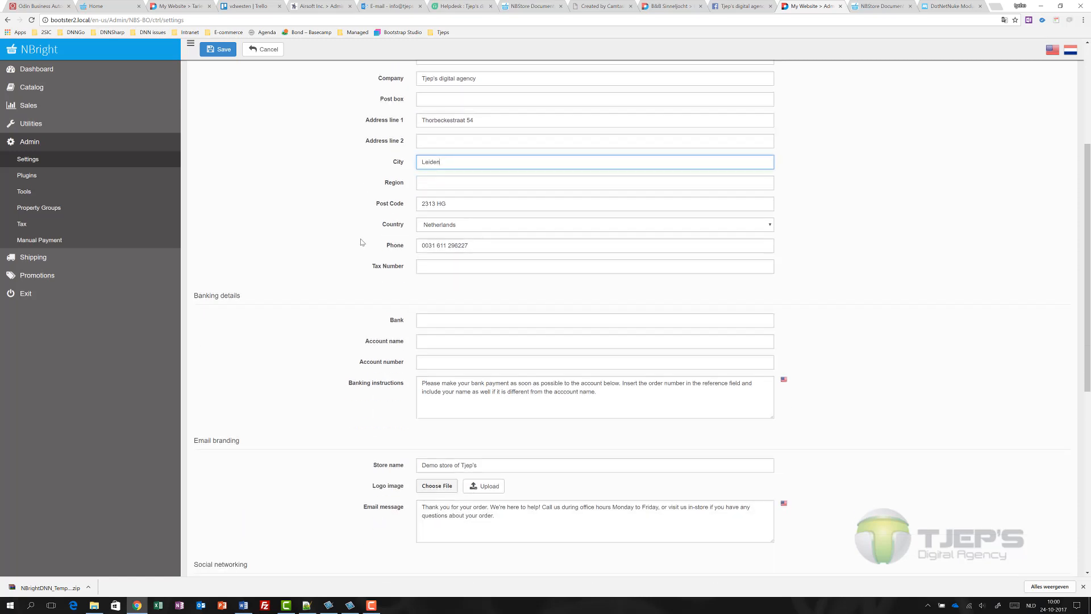
{"action": "scroll", "coordinate": [333, 308], "scroll_direction": "down", "scroll_amount": 3}
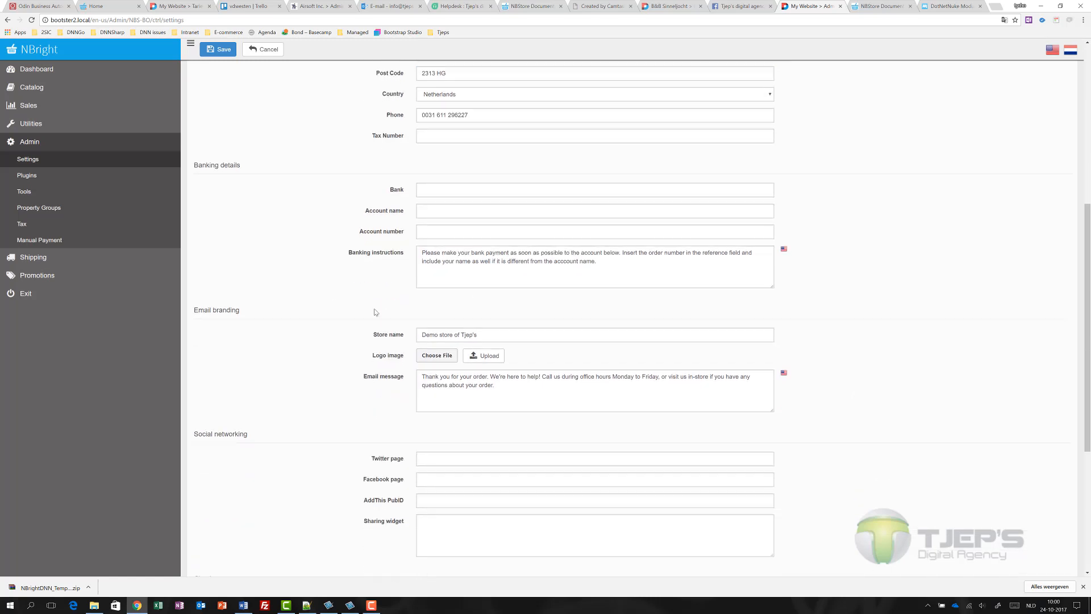
{"action": "scroll", "coordinate": [475, 234], "scroll_direction": "down", "scroll_amount": 3}
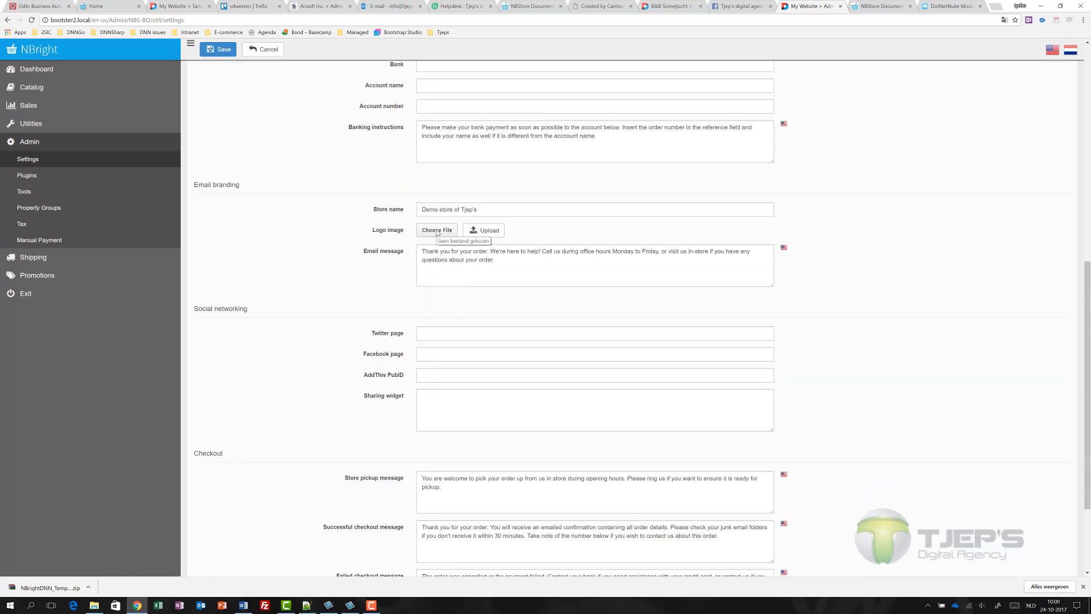
{"action": "scroll", "coordinate": [360, 289], "scroll_direction": "down", "scroll_amount": 3}
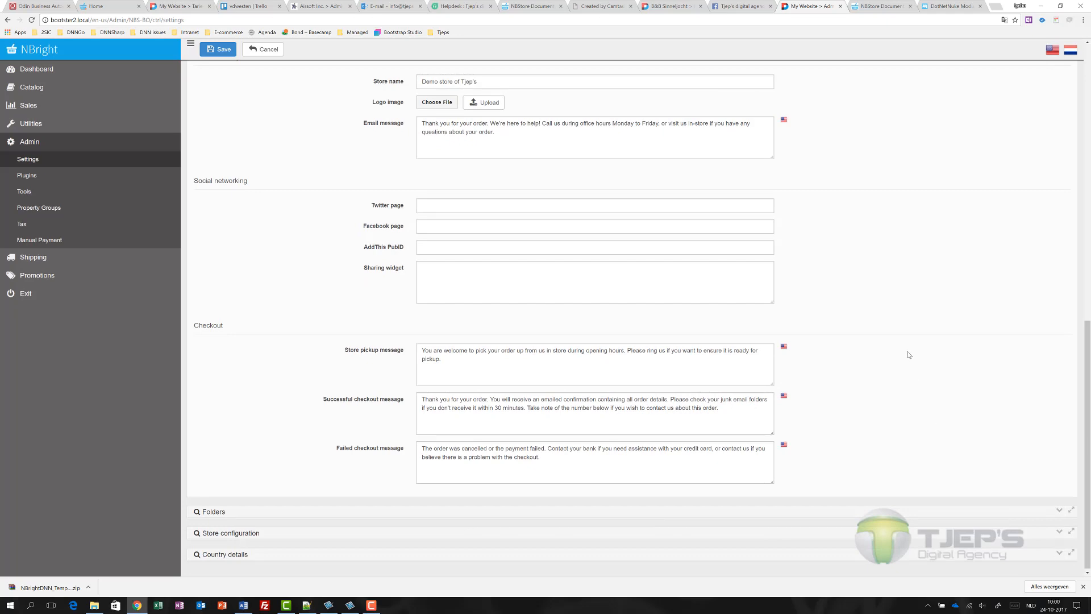
{"action": "scroll", "coordinate": [908, 356], "scroll_direction": "up", "scroll_amount": 9}
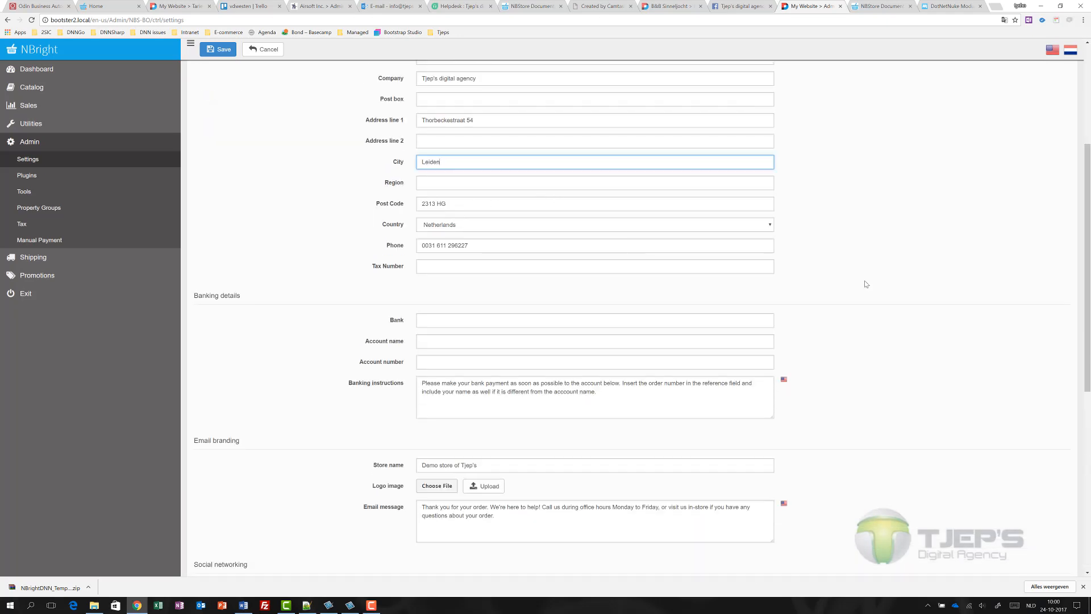
{"action": "scroll", "coordinate": [867, 284], "scroll_direction": "down", "scroll_amount": 9}
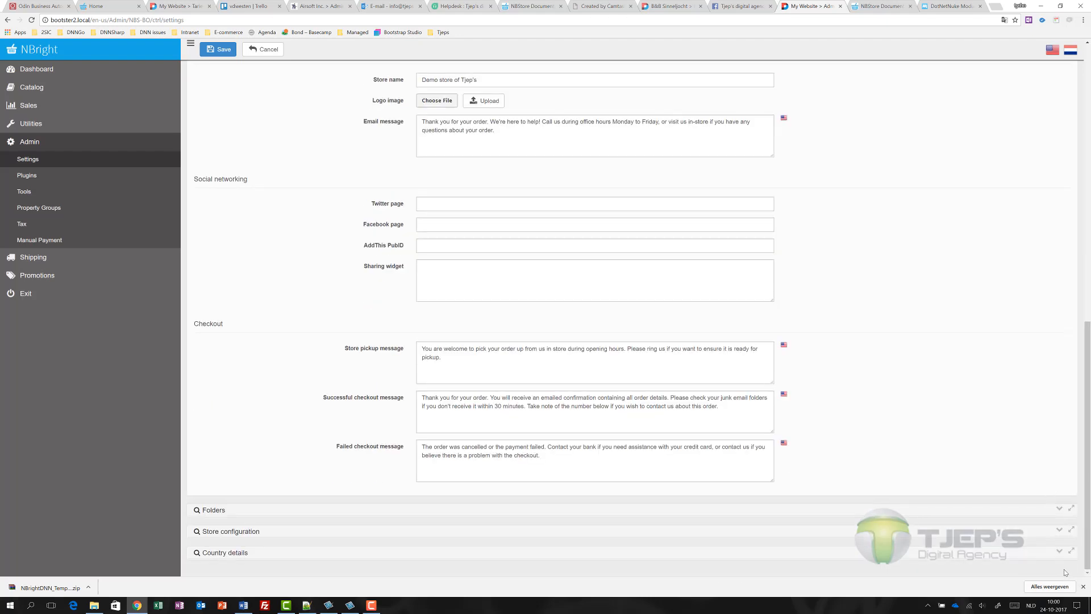
- Expand the country details and try reordering Netherlands and Denmark in the selected countries list
{"action": "left_click", "coordinate": [1060, 553]}
{"action": "scroll", "coordinate": [870, 398], "scroll_direction": "down", "scroll_amount": 6}
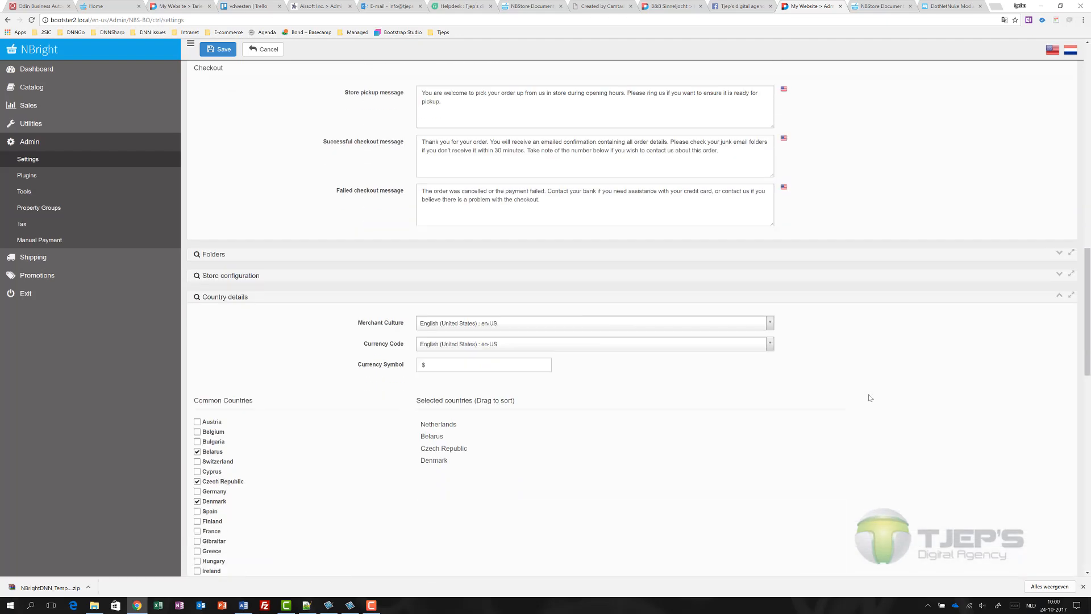
{"action": "scroll", "coordinate": [321, 443], "scroll_direction": "down", "scroll_amount": 3}
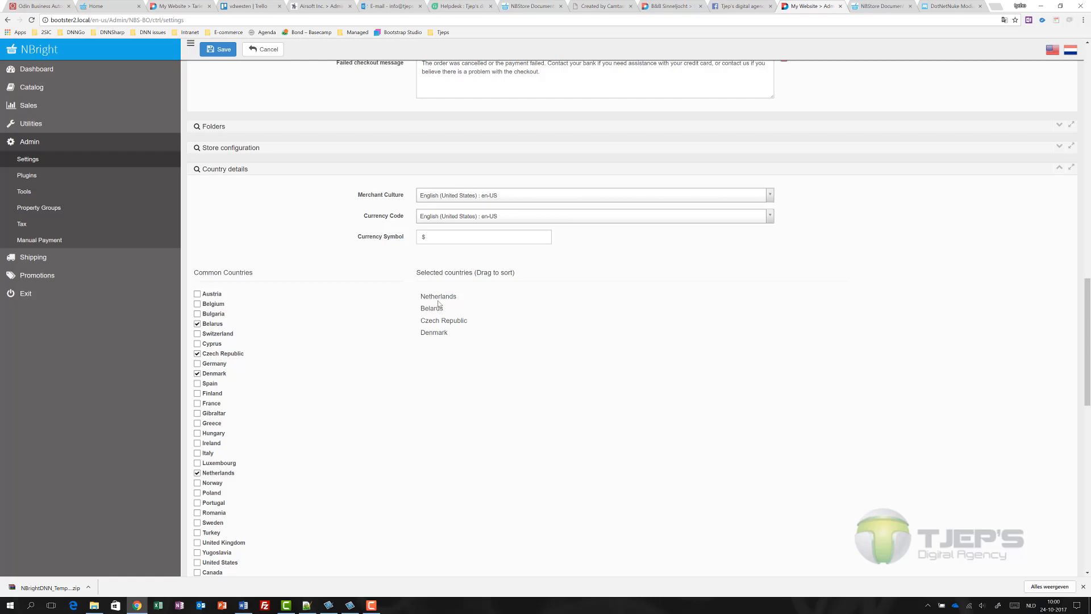
{"action": "left_click_drag", "start_coordinate": [437, 302], "coordinate": [437, 341]}
{"action": "left_click_drag", "start_coordinate": [443, 333], "coordinate": [441, 295]}
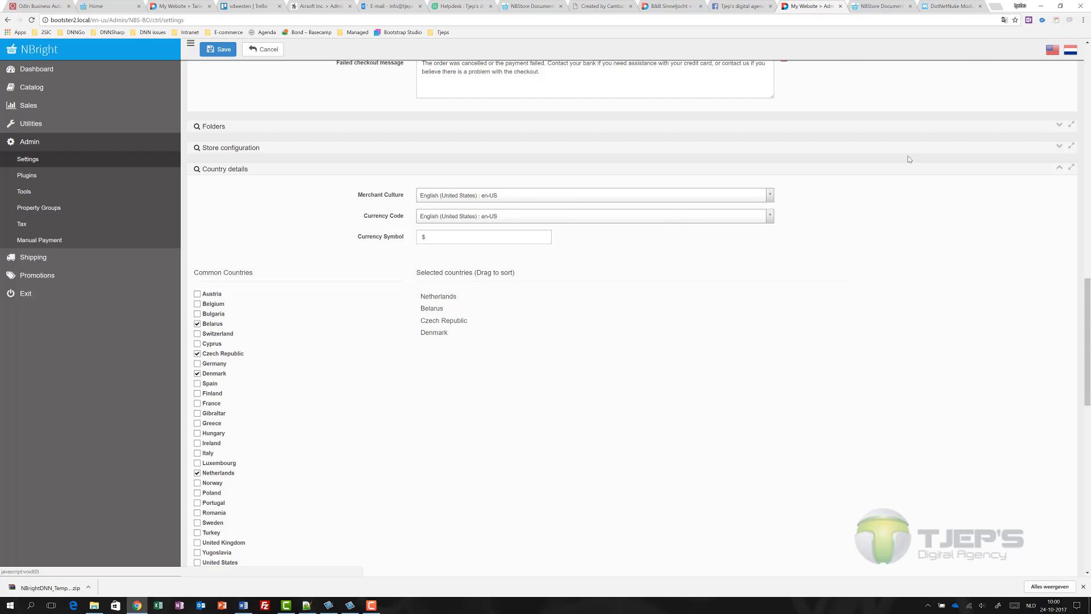
- Expand the store configuration and check which pages are offered for Product List
{"action": "left_click", "coordinate": [1060, 149]}
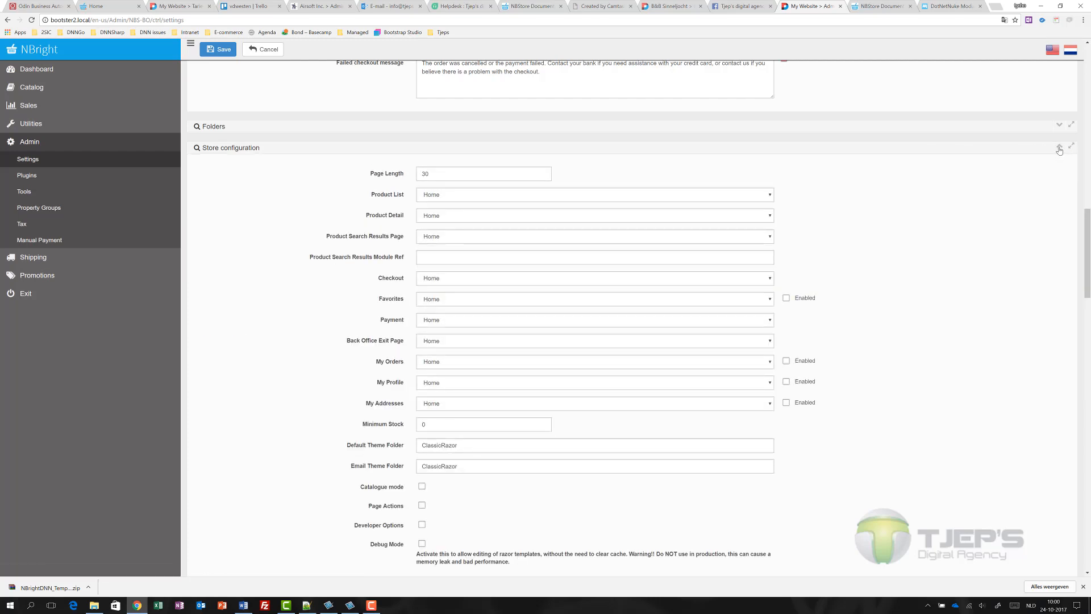
{"action": "left_click", "coordinate": [434, 195]}
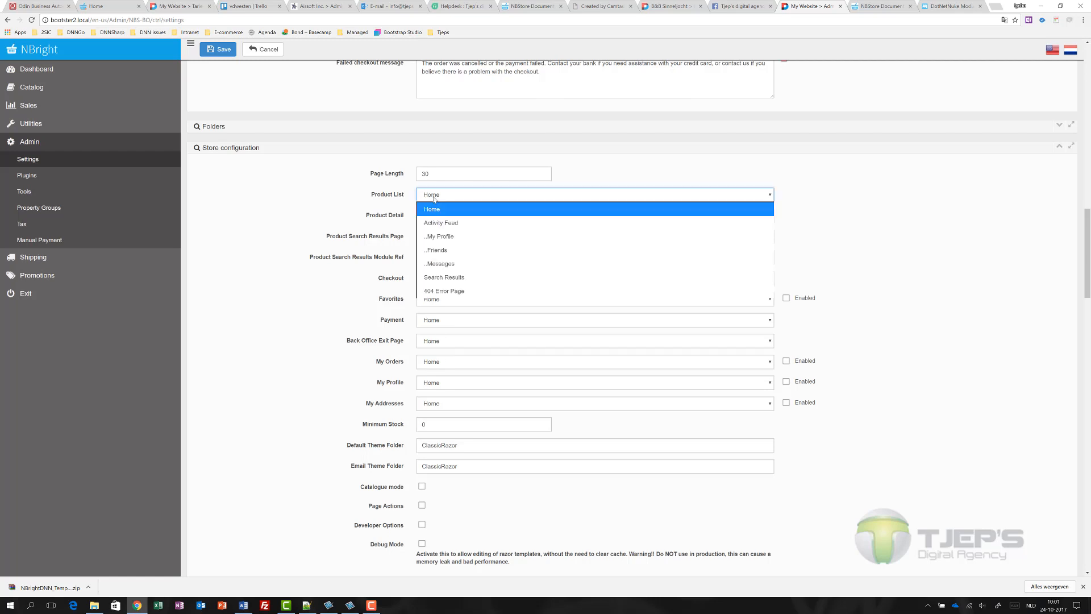
{"action": "key", "text": "Down"}
{"action": "key", "text": "Down"}
{"action": "key", "text": "Down"}
- Duplicate the store settings browser tab and load the site's nl-nl home page in the copy
{"action": "left_click", "coordinate": [798, 5]}
{"action": "right_click", "coordinate": [799, 4]}
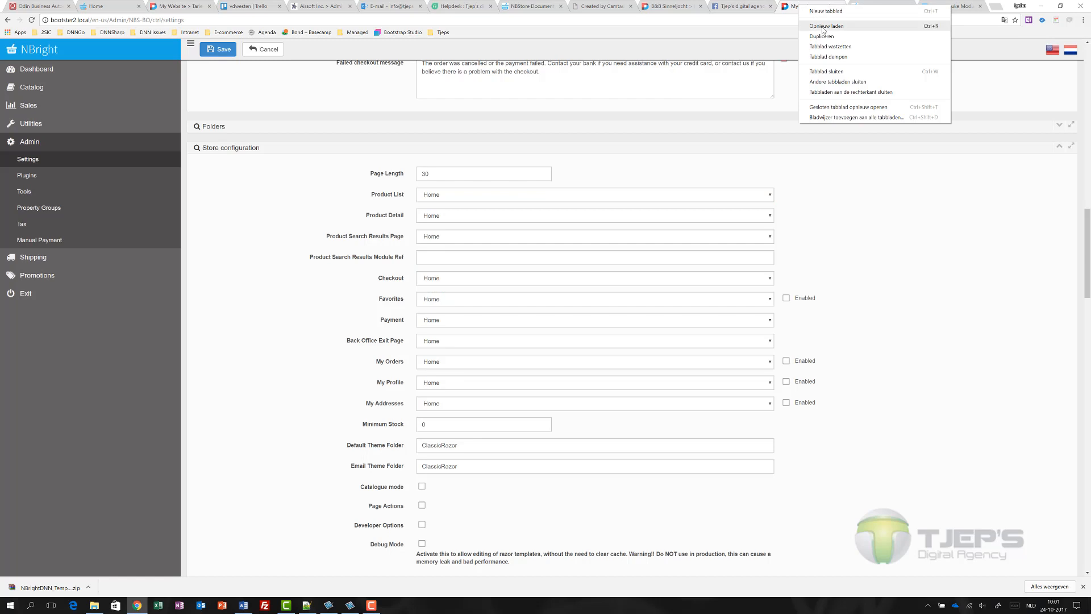
{"action": "left_click", "coordinate": [824, 34]}
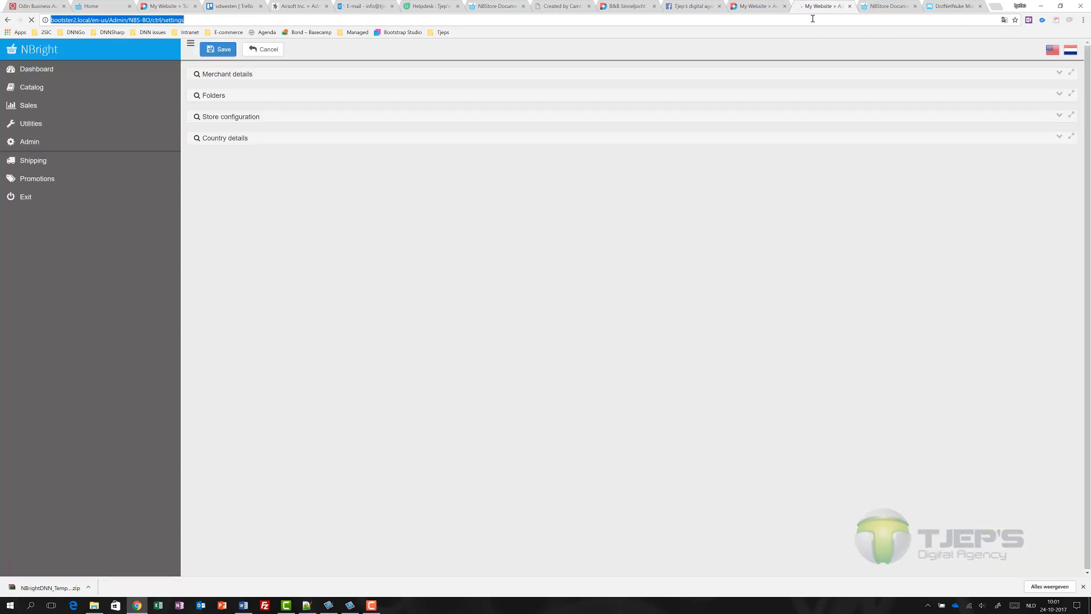
{"action": "key", "text": "shift+Left"}
{"action": "key", "text": "shift+Left"}
{"action": "key", "text": "shift+Left"}
{"action": "key", "text": "shift+Left"}
{"action": "key", "text": "shift+Left"}
{"action": "key", "text": "shift+Left"}
{"action": "key", "text": "shift+Left"}
{"action": "key", "text": "shift+Left"}
{"action": "key", "text": "shift+Left"}
{"action": "key", "text": "shift+Left"}
{"action": "key", "text": "shift+Left"}
{"action": "key", "text": "shift+Left"}
{"action": "key", "text": "shift+Left"}
{"action": "key", "text": "shift+Left"}
{"action": "key", "text": "shift+Left"}
{"action": "key", "text": "shift+Left"}
{"action": "key", "text": "shift+Left"}
{"action": "key", "text": "shift+Left"}
{"action": "key", "text": "shift+Left"}
{"action": "key", "text": "shift+Left"}
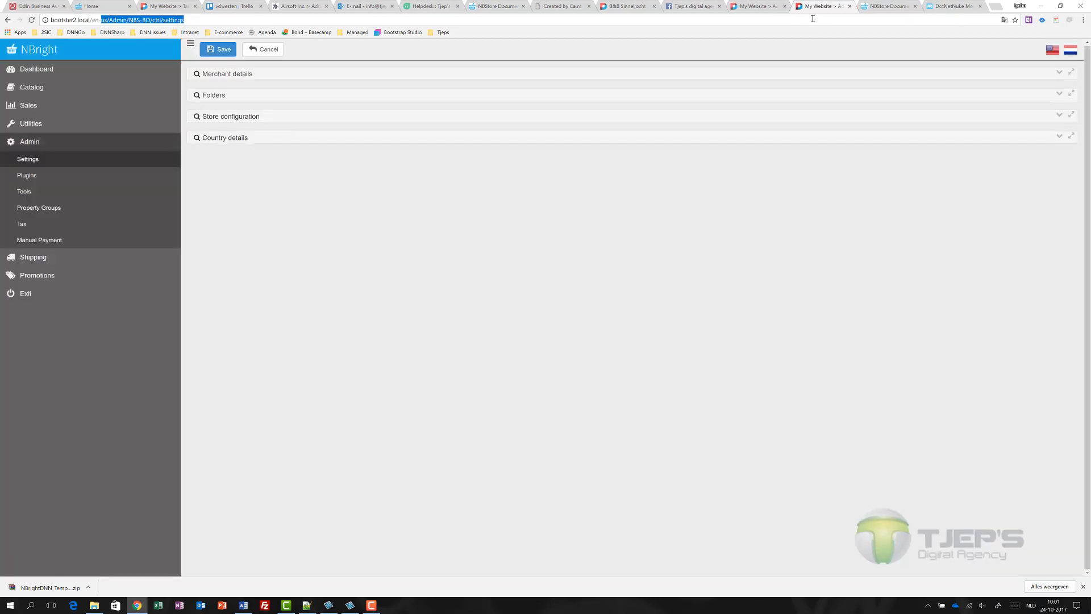
{"action": "type", "text": "nl-nl"}
{"action": "key", "text": "Return"}
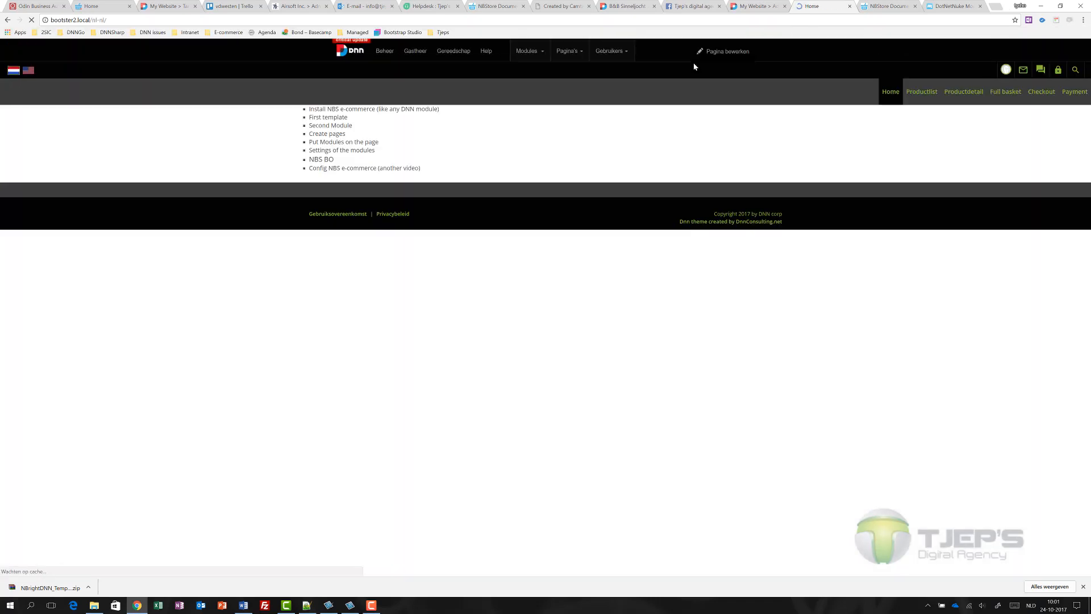
- In the site's page management, grant Alle gebruikers view permission on the Productlist page and update the page
{"action": "mouse_move", "coordinate": [385, 51]}
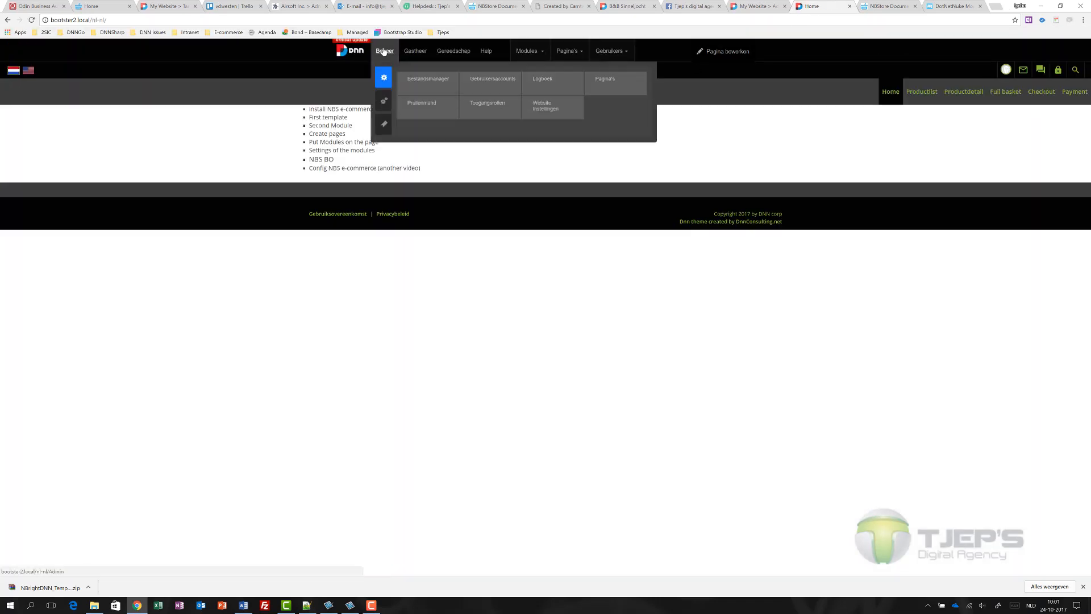
{"action": "left_click", "coordinate": [609, 80]}
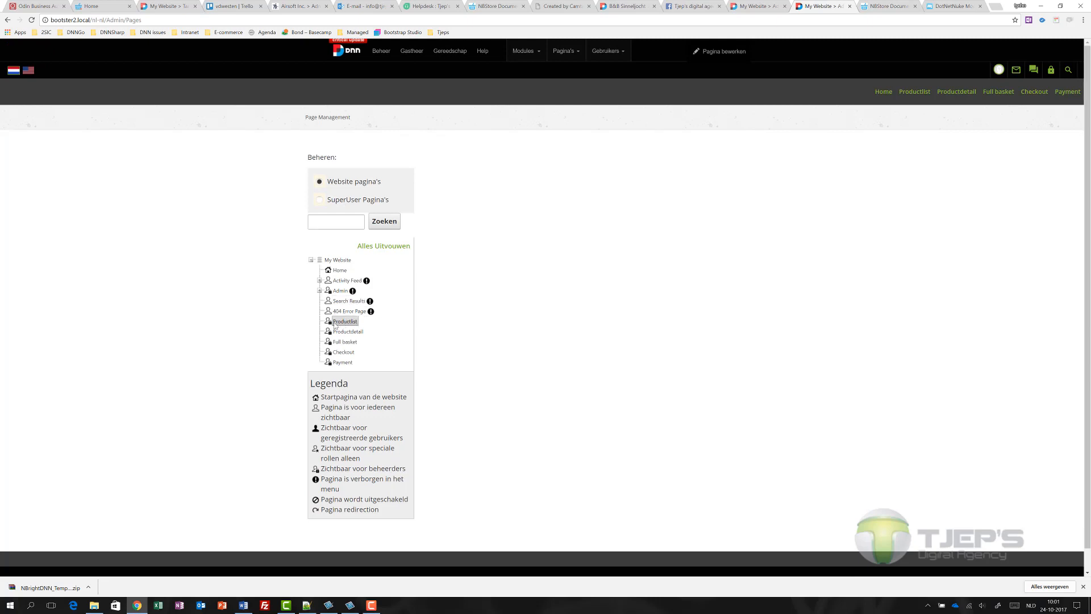
{"action": "left_click", "coordinate": [335, 322]}
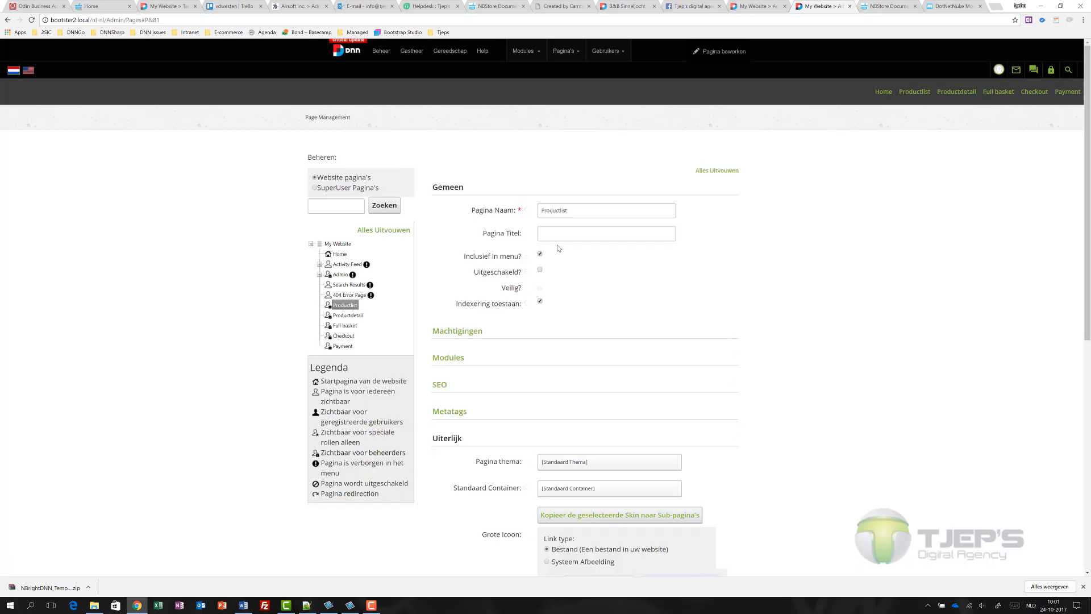
{"action": "left_click", "coordinate": [470, 347]}
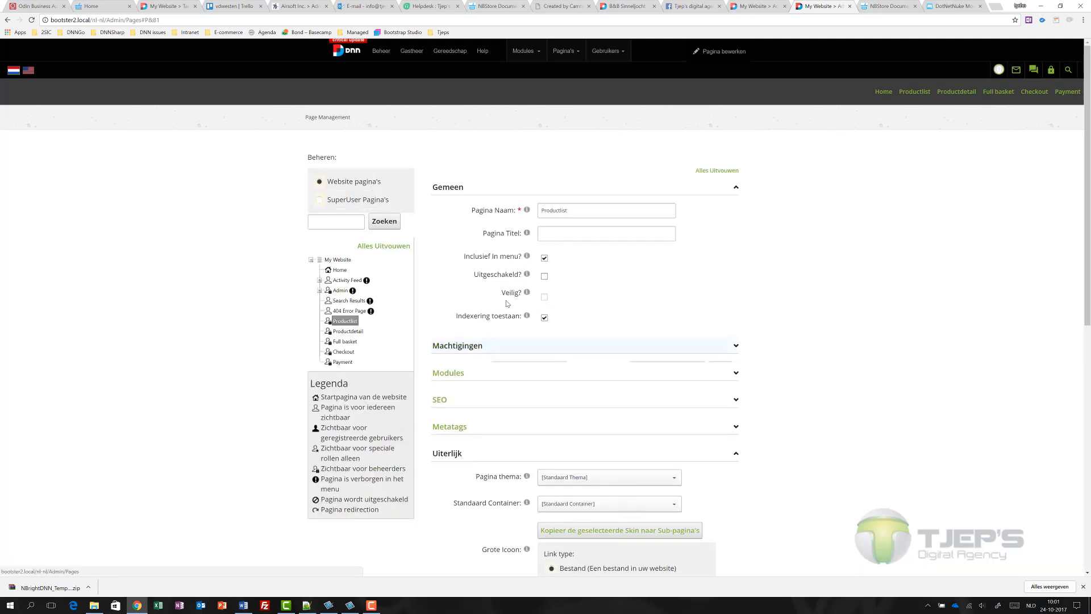
{"action": "scroll", "coordinate": [525, 384], "scroll_direction": "down", "scroll_amount": 2}
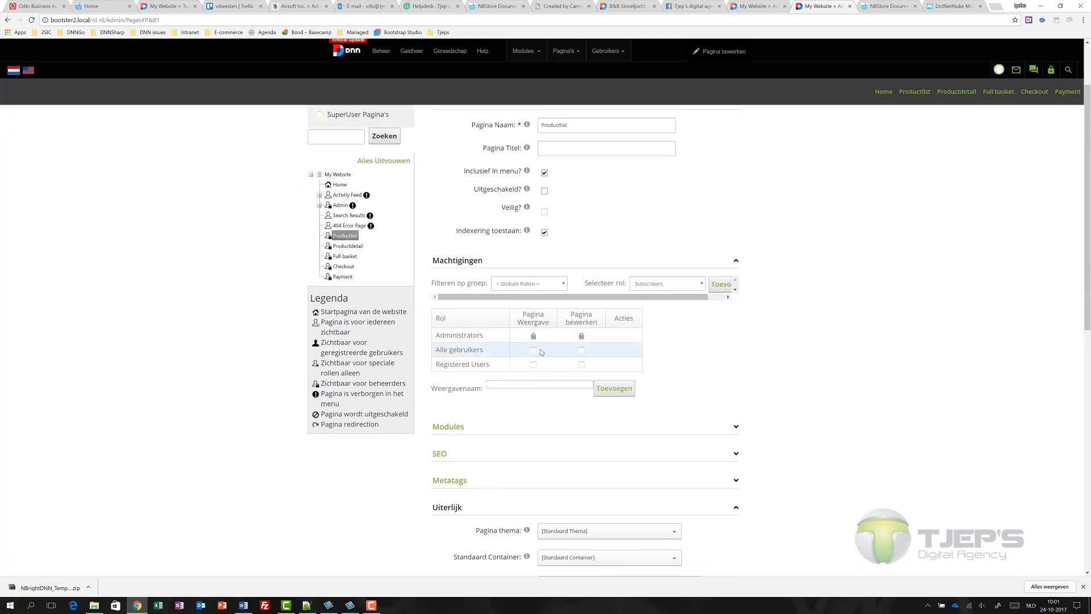
{"action": "scroll", "coordinate": [474, 352], "scroll_direction": "down", "scroll_amount": 3}
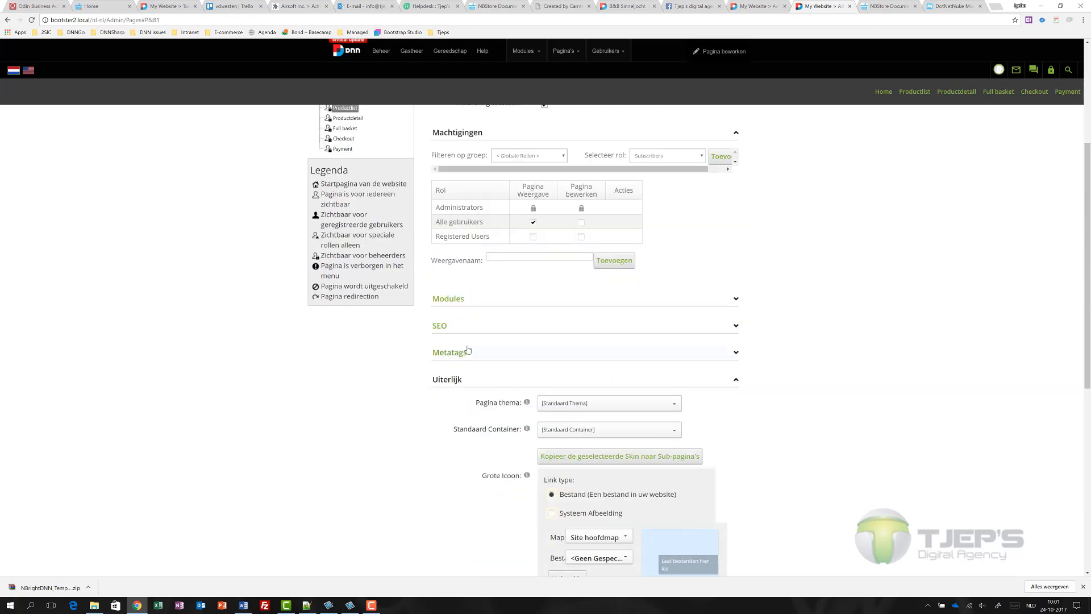
{"action": "scroll", "coordinate": [468, 347], "scroll_direction": "down", "scroll_amount": 5}
{"action": "scroll", "coordinate": [468, 346], "scroll_direction": "down", "scroll_amount": 3}
{"action": "left_click", "coordinate": [462, 480]}
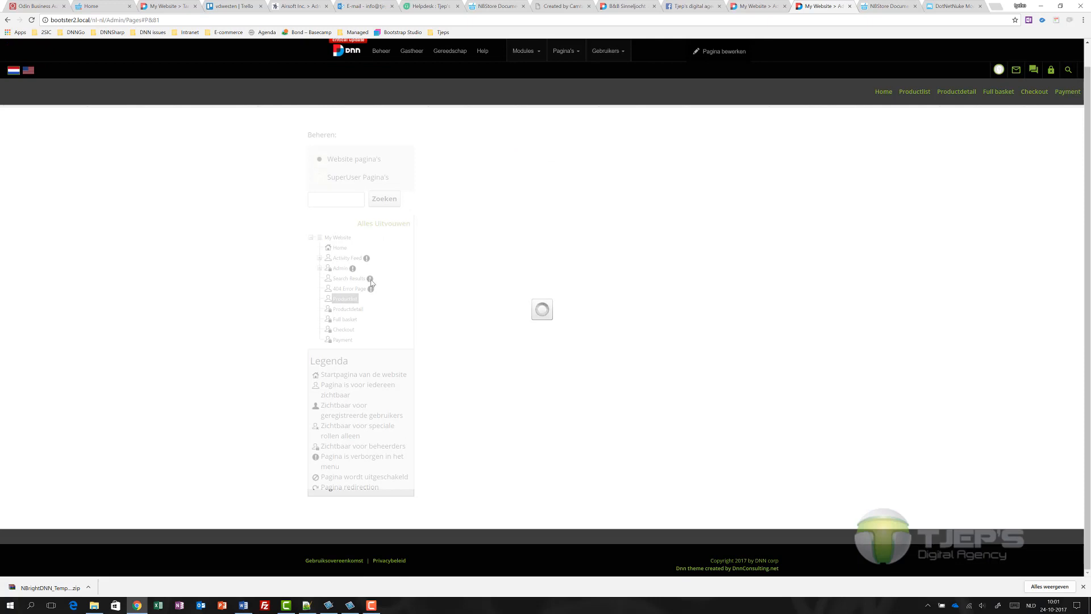
- Grant Alle gebruikers view permission on the Productdetail page and update the page
{"action": "left_click", "coordinate": [348, 331]}
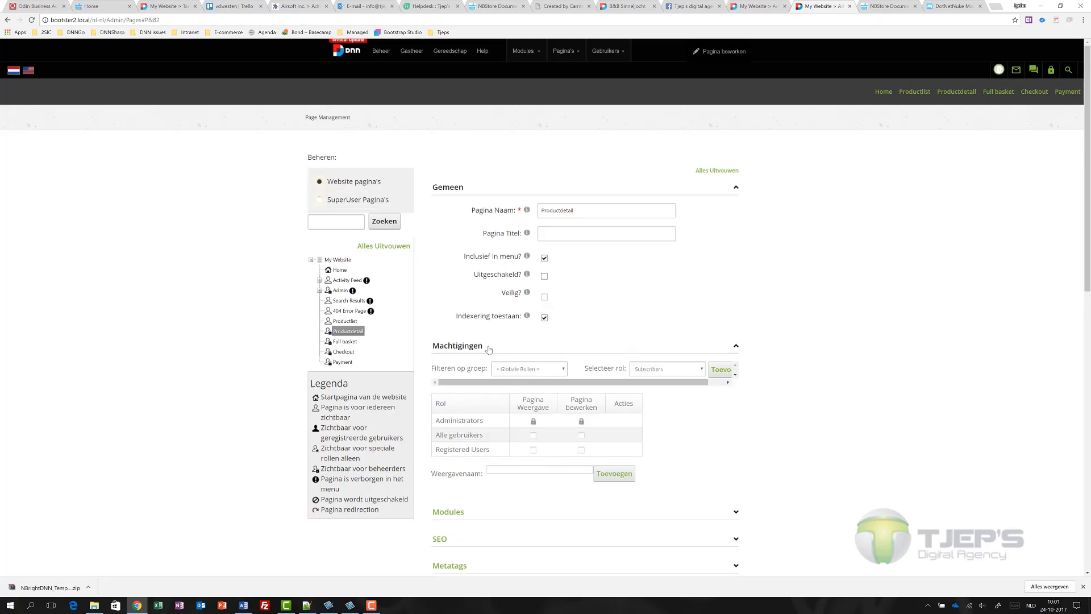
{"action": "scroll", "coordinate": [487, 350], "scroll_direction": "down", "scroll_amount": 7}
{"action": "scroll", "coordinate": [491, 350], "scroll_direction": "down", "scroll_amount": 3}
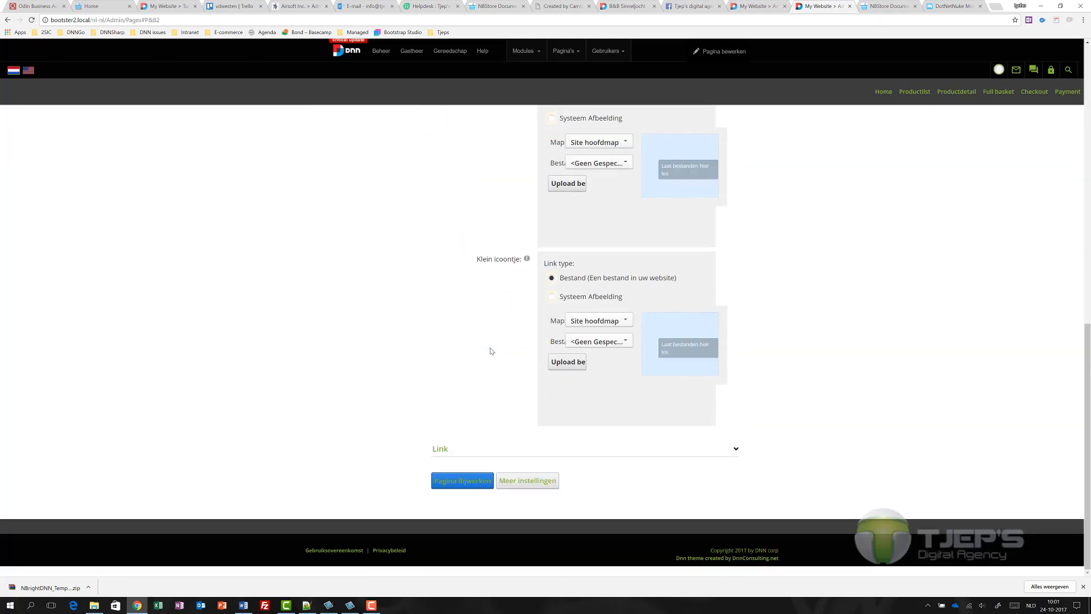
{"action": "scroll", "coordinate": [476, 396], "scroll_direction": "up", "scroll_amount": 10}
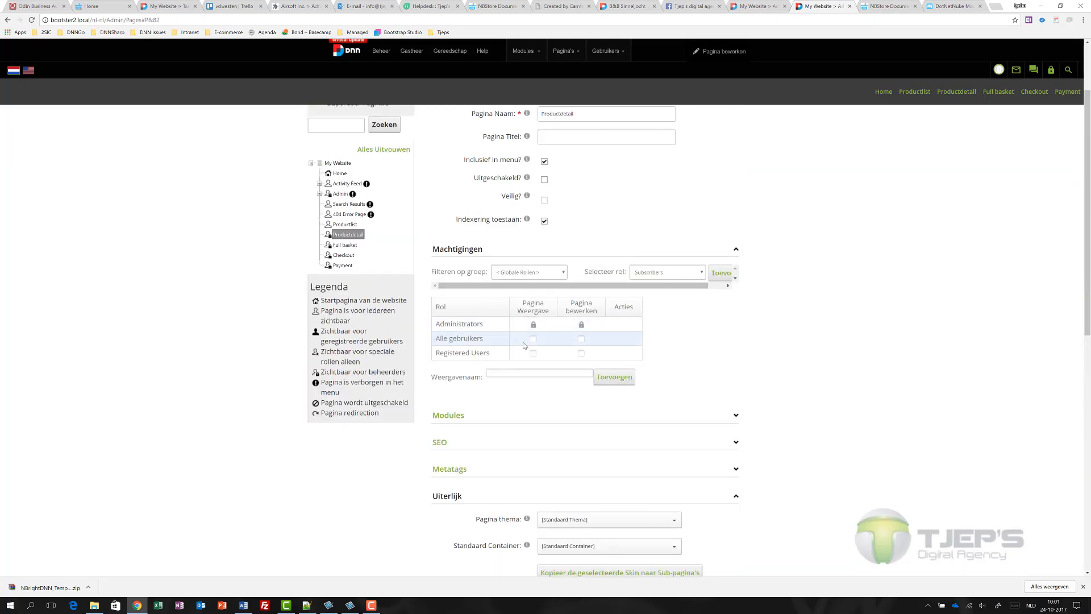
{"action": "scroll", "coordinate": [472, 352], "scroll_direction": "down", "scroll_amount": 10}
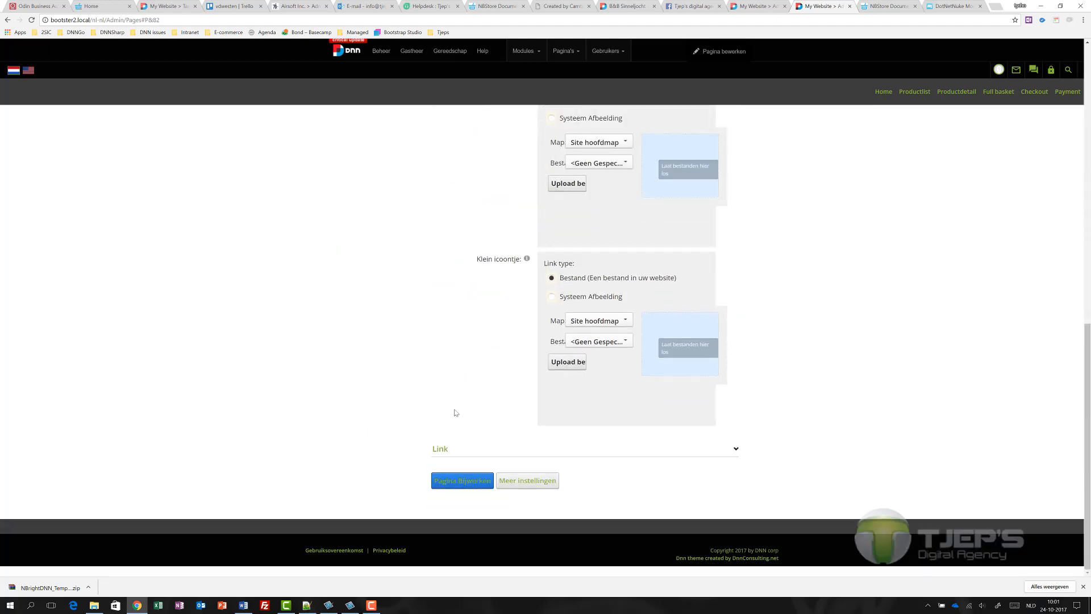
{"action": "left_click", "coordinate": [462, 482]}
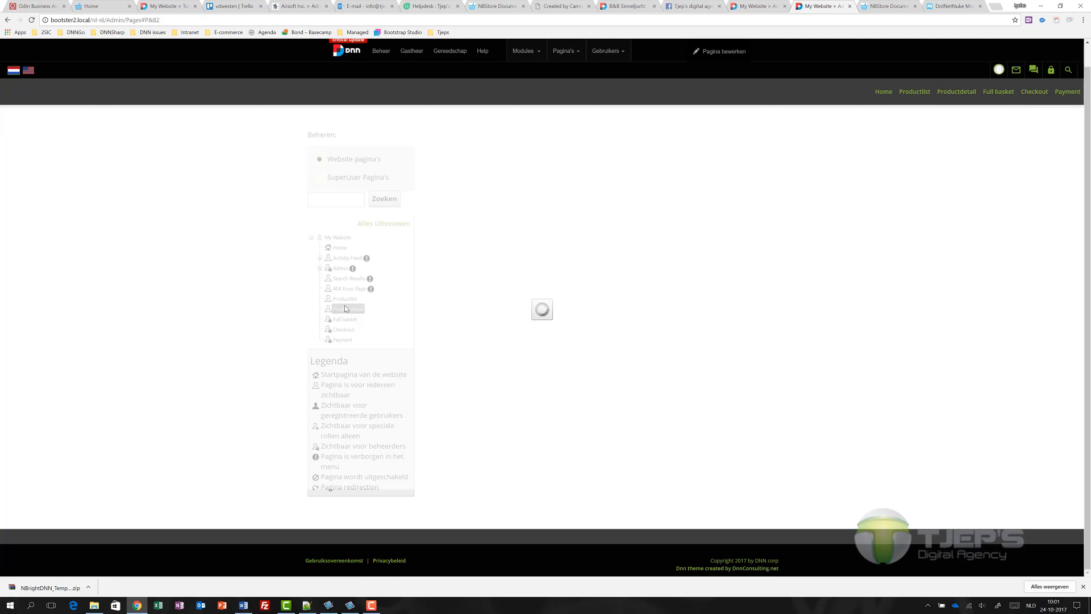
- Grant Alle gebruikers view permission on the Full basket page and update the page
{"action": "left_click", "coordinate": [345, 341]}
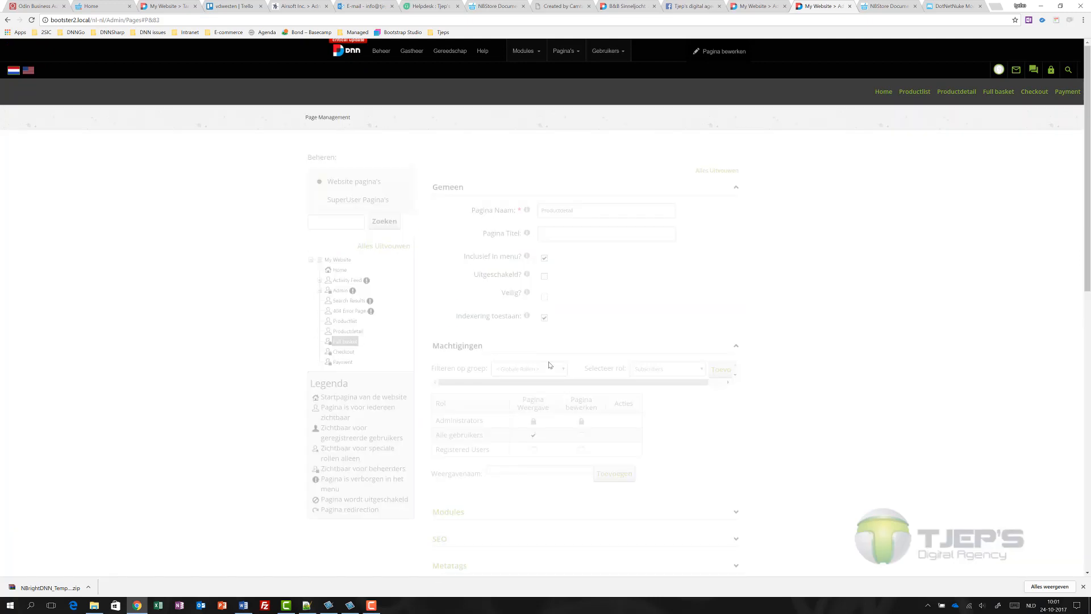
{"action": "scroll", "coordinate": [536, 437], "scroll_direction": "down", "scroll_amount": 15}
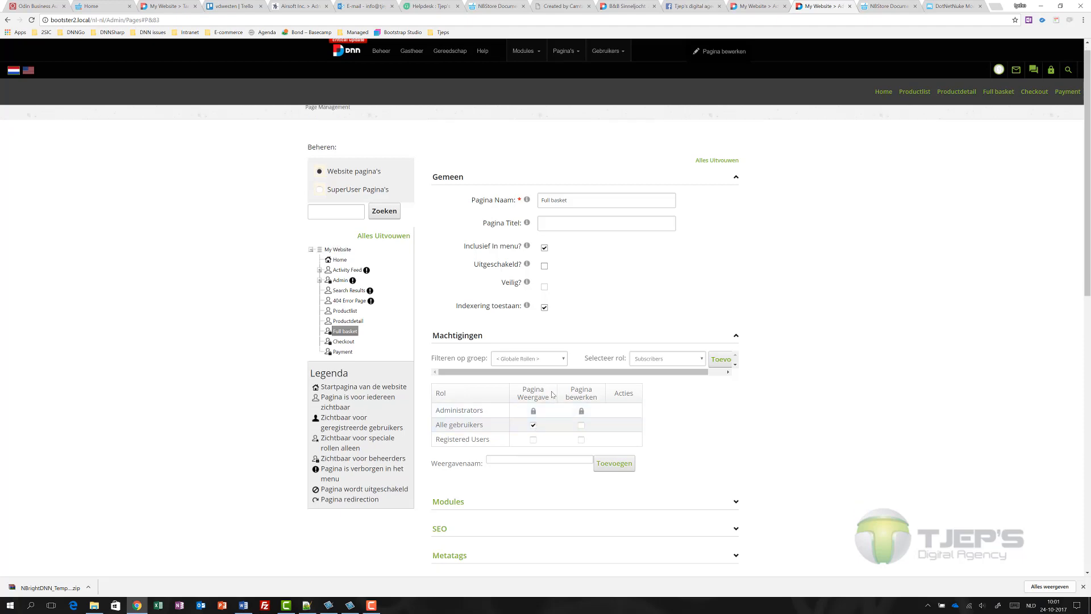
{"action": "left_click", "coordinate": [471, 479]}
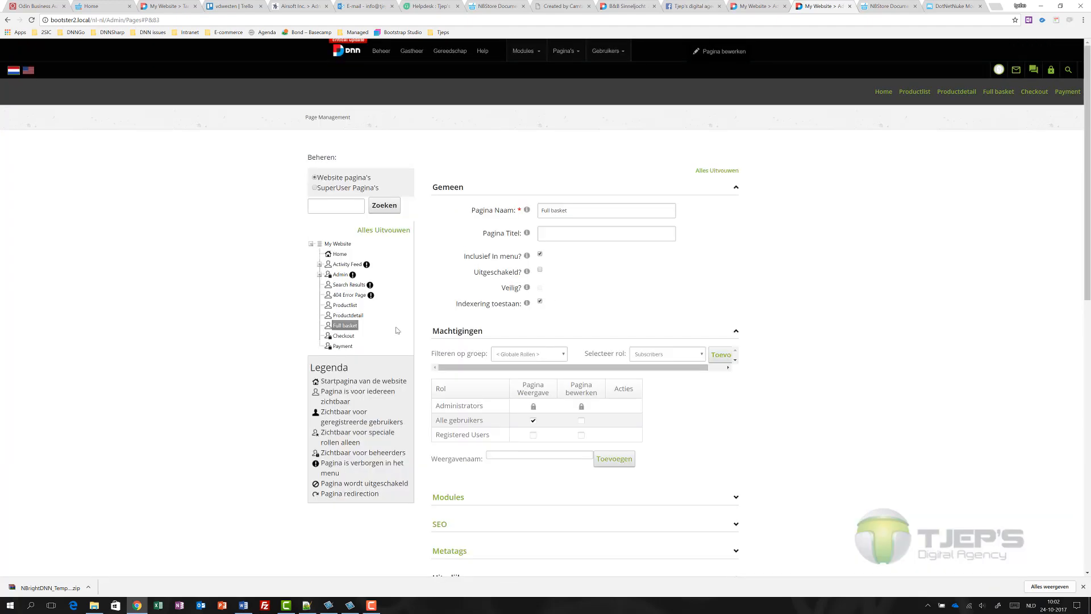
- Grant Alle gebruikers view permission on the Checkout page and update the page
{"action": "left_click", "coordinate": [343, 352]}
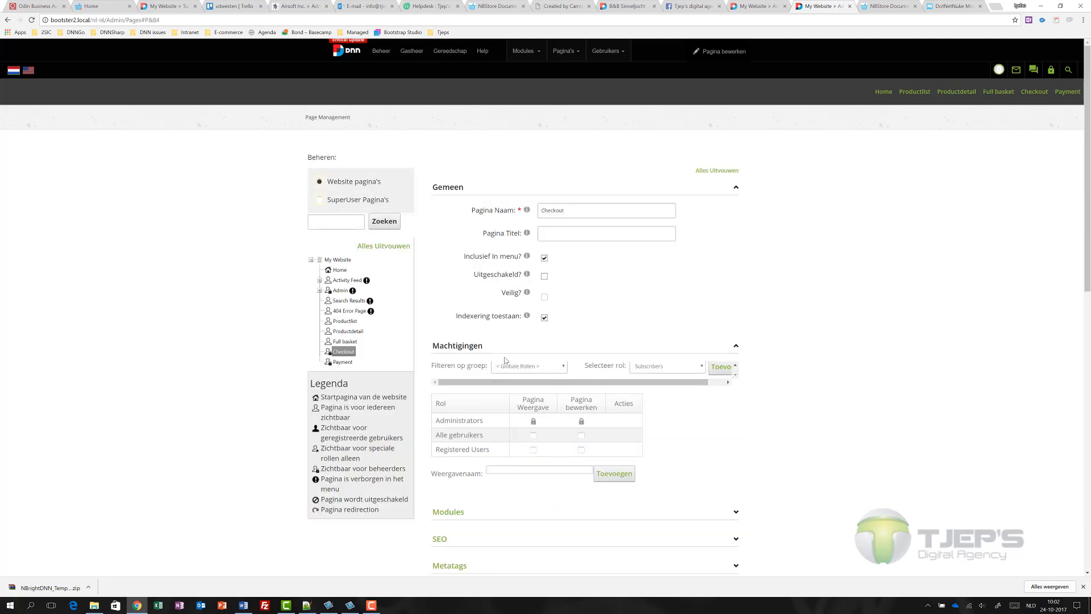
{"action": "scroll", "coordinate": [500, 398], "scroll_direction": "down", "scroll_amount": 15}
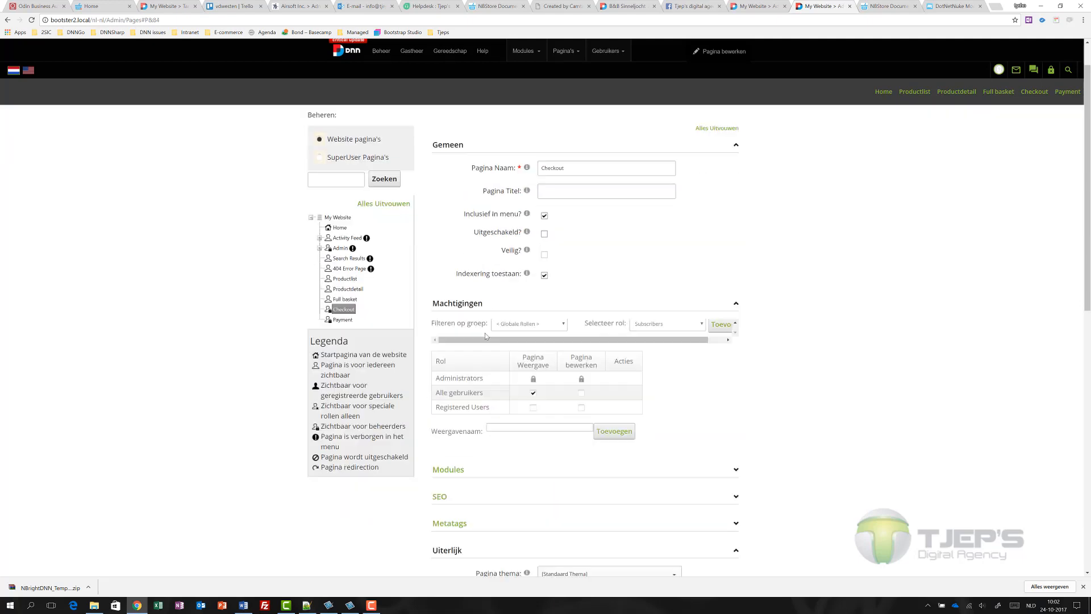
{"action": "left_click", "coordinate": [470, 478]}
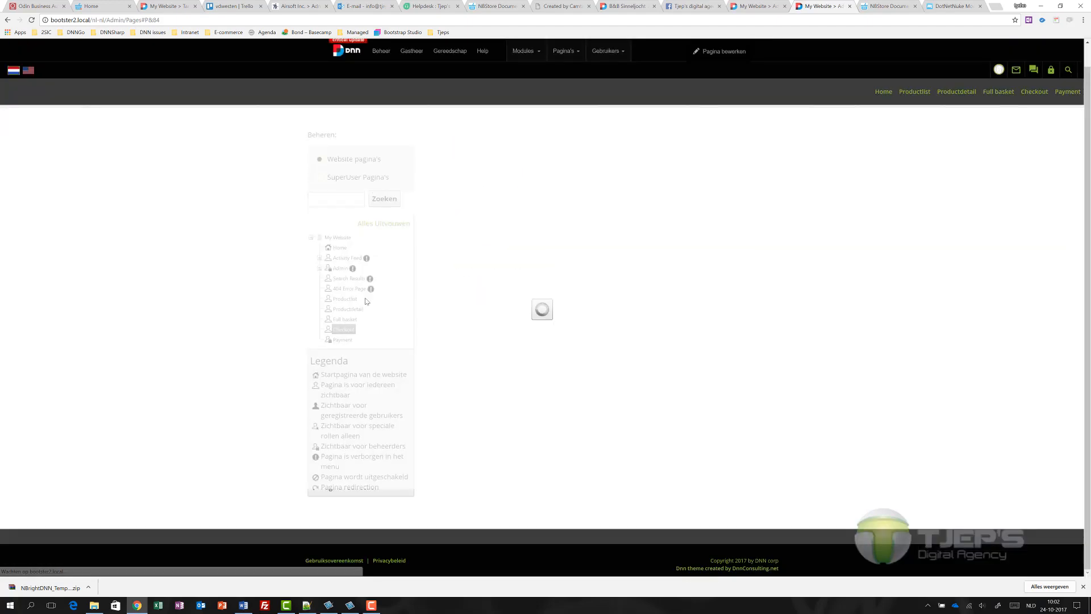
- Grant Alle gebruikers view permission on the Payment page and update the page
{"action": "left_click", "coordinate": [342, 362]}
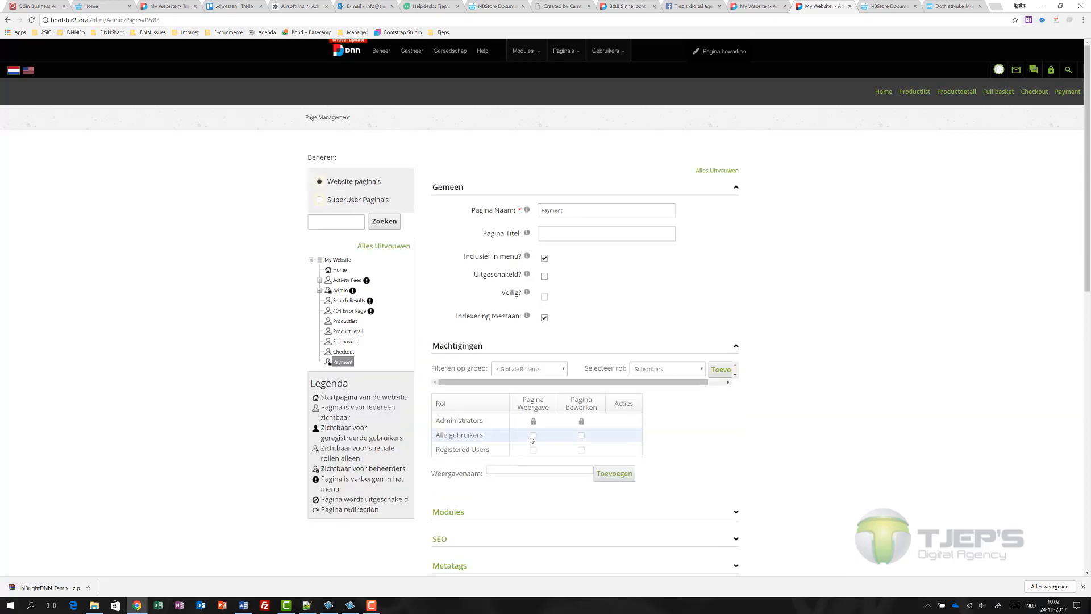
{"action": "scroll", "coordinate": [527, 425], "scroll_direction": "down", "scroll_amount": 15}
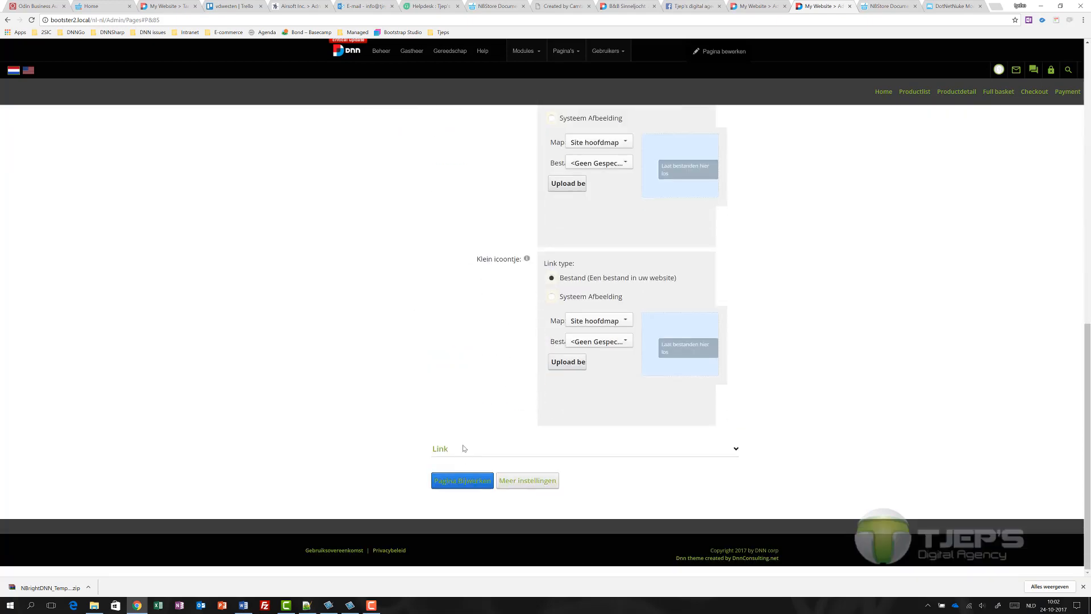
{"action": "left_click", "coordinate": [469, 482]}
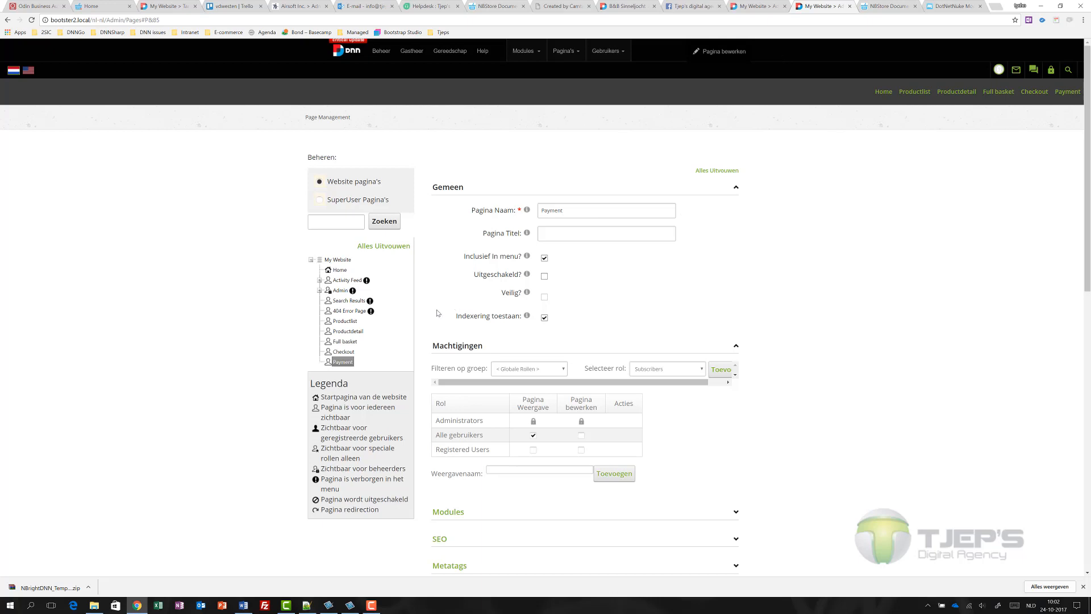
- Reload the back office settings and, in the store configuration, set Product List to Productlist and Product Detail to Productdetail
{"action": "left_click", "coordinate": [746, 7]}
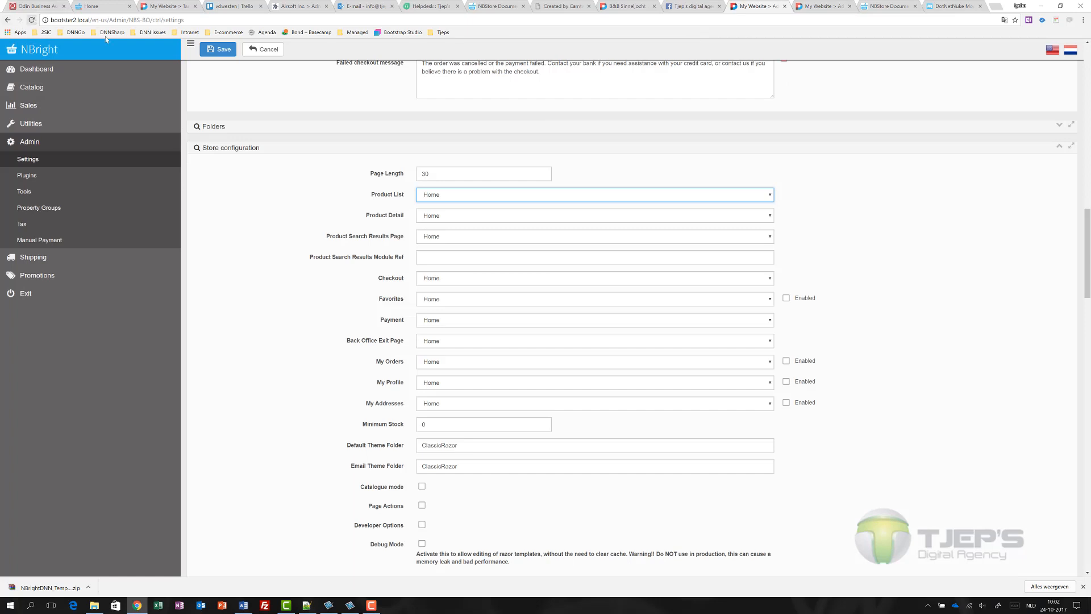
{"action": "key", "text": "F5"}
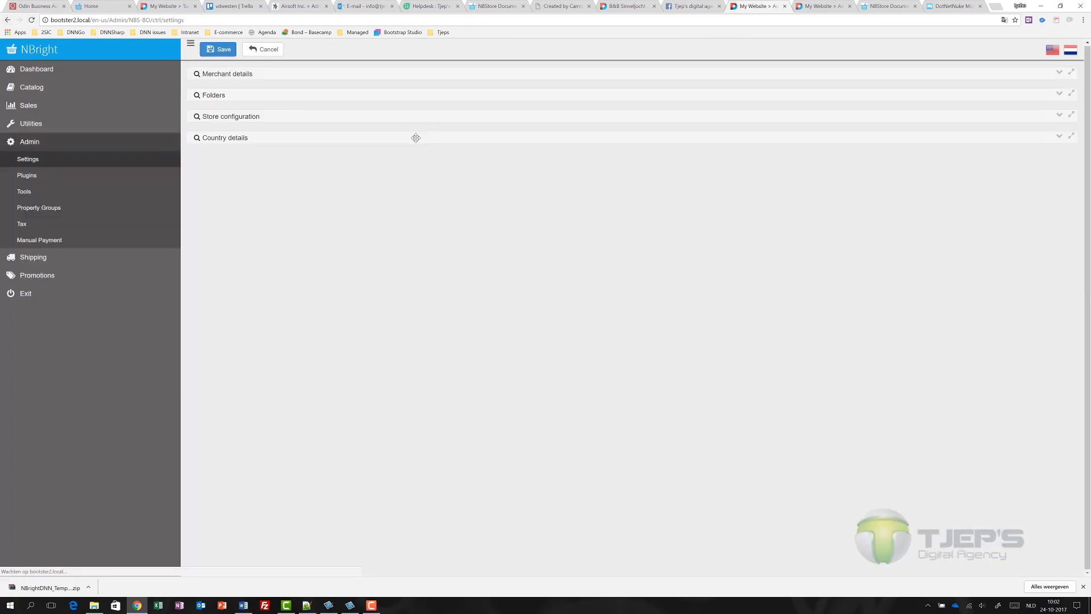
{"action": "left_click", "coordinate": [1058, 116]}
{"action": "left_click", "coordinate": [456, 165]}
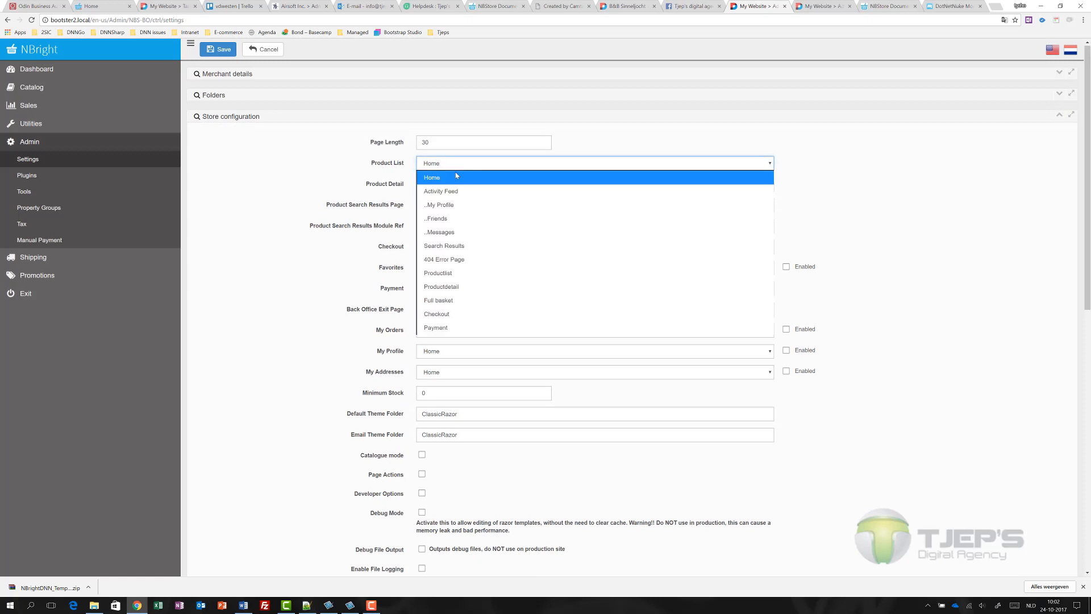
{"action": "left_click", "coordinate": [451, 273]}
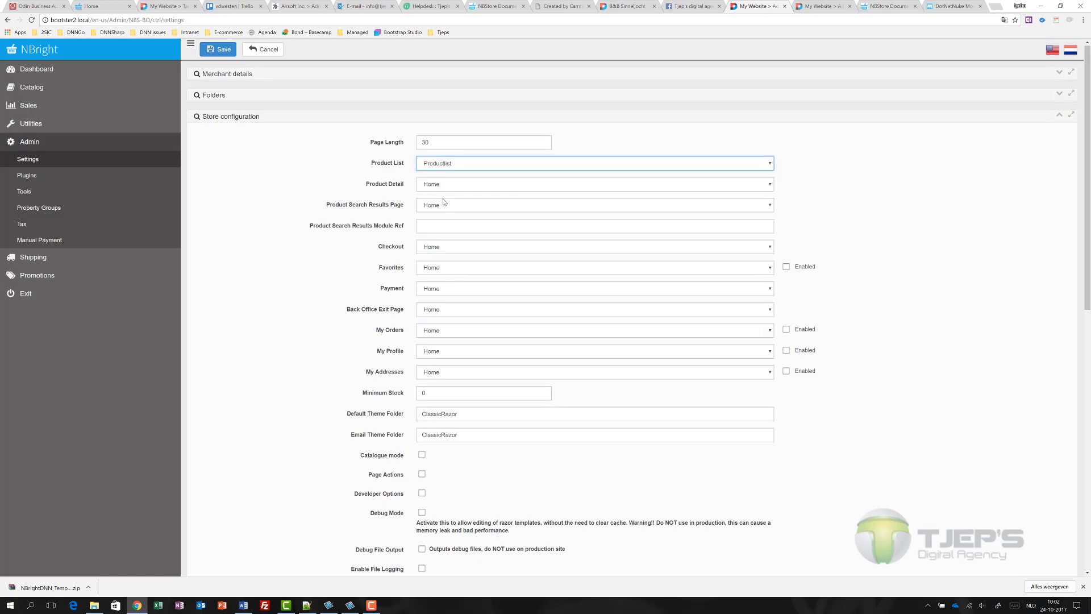
{"action": "left_click", "coordinate": [433, 185]}
{"action": "left_click", "coordinate": [451, 307]}
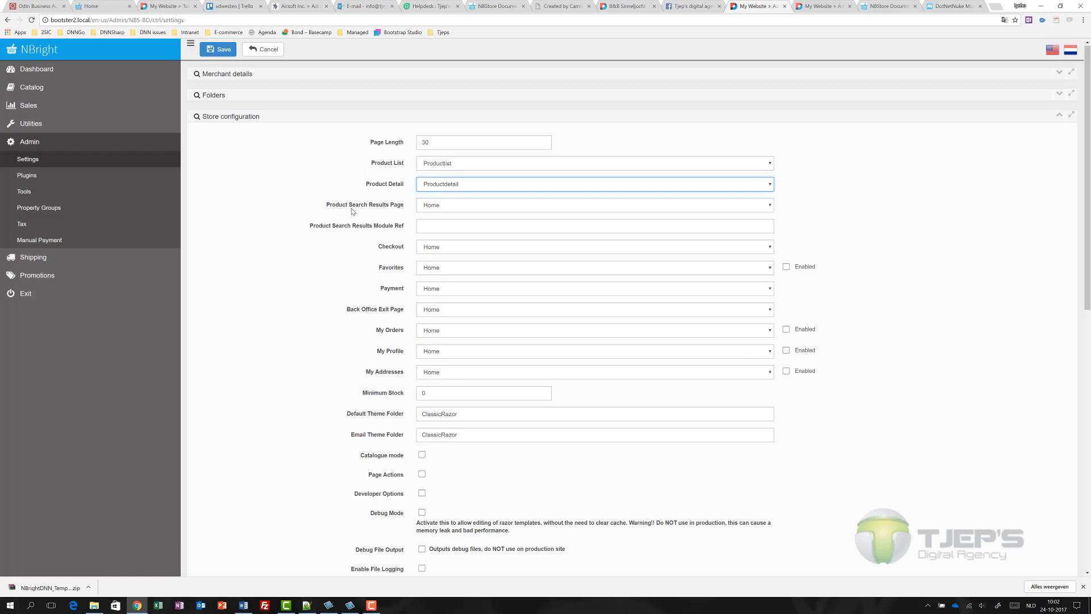
- Set the store's Checkout page to Checkout and its Payment page to Payment, and save the settings
{"action": "left_click", "coordinate": [439, 251]}
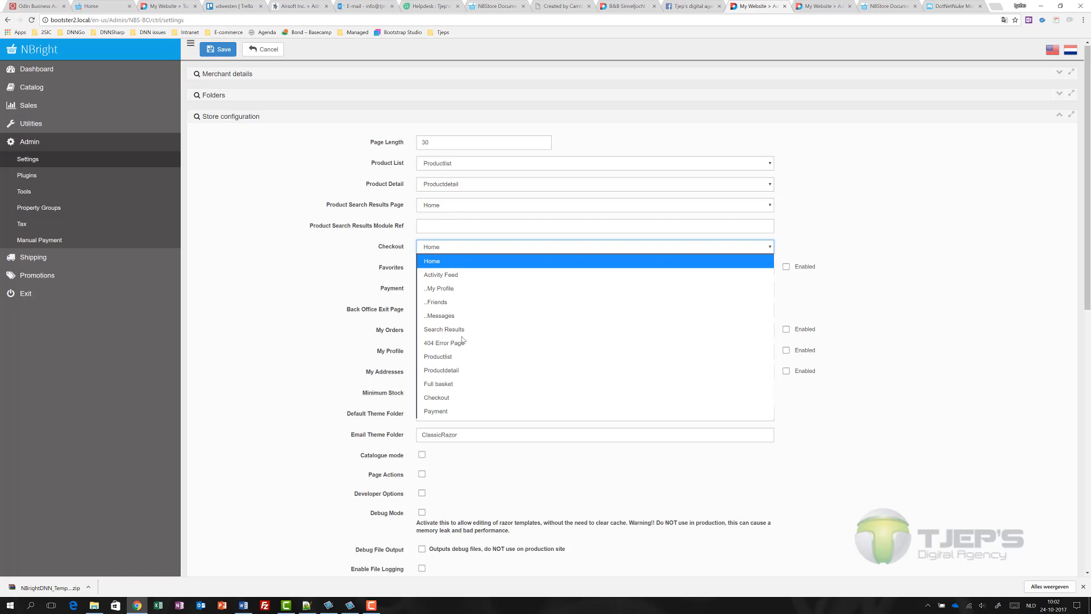
{"action": "left_click", "coordinate": [446, 397]}
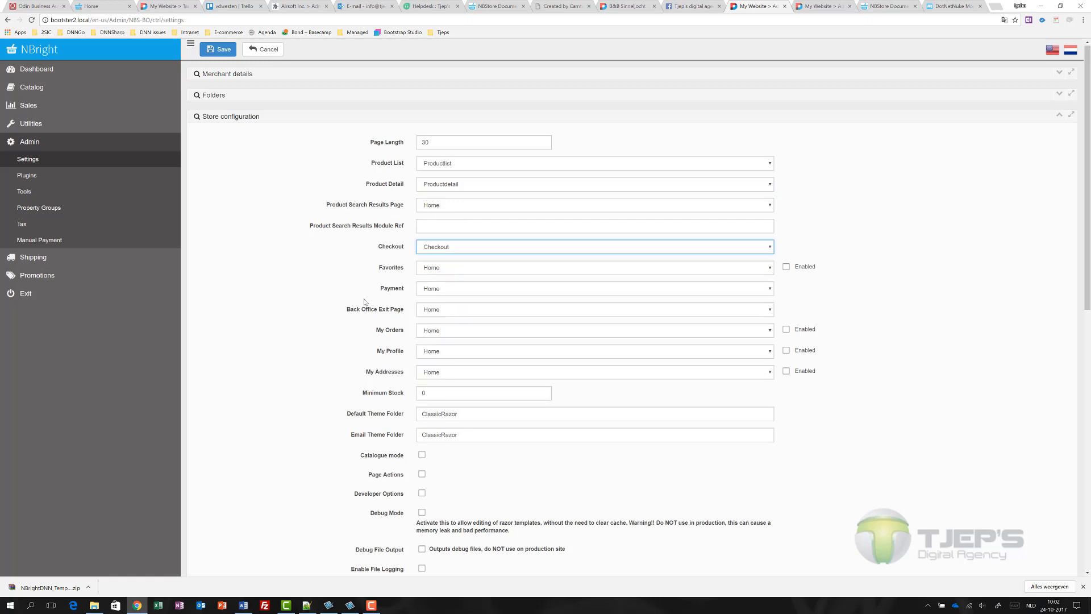
{"action": "left_click", "coordinate": [442, 293]}
{"action": "left_click", "coordinate": [447, 443]}
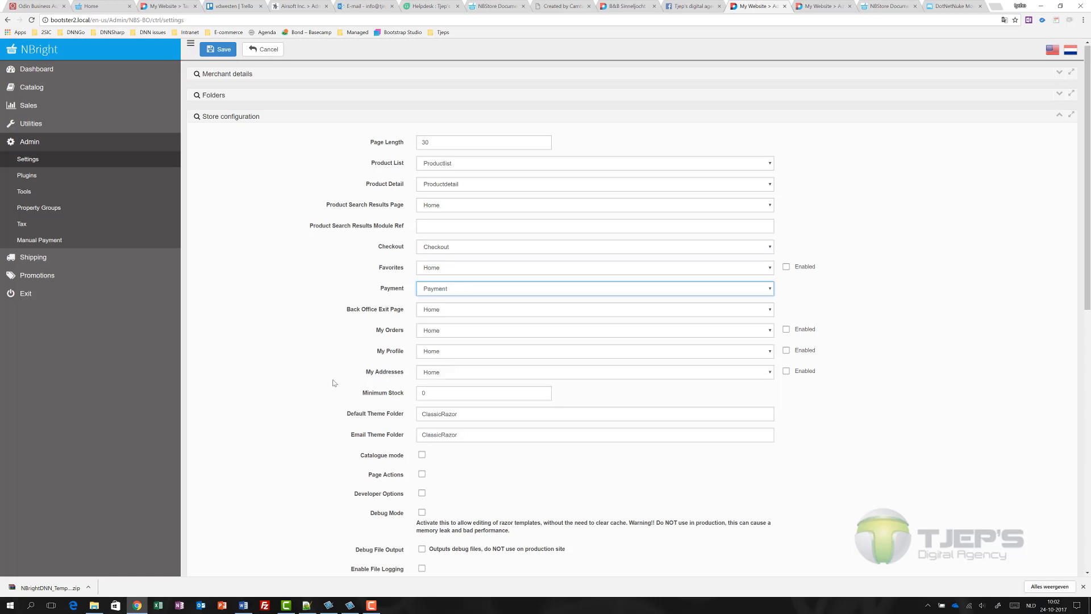
{"action": "scroll", "coordinate": [304, 325], "scroll_direction": "down", "scroll_amount": 2}
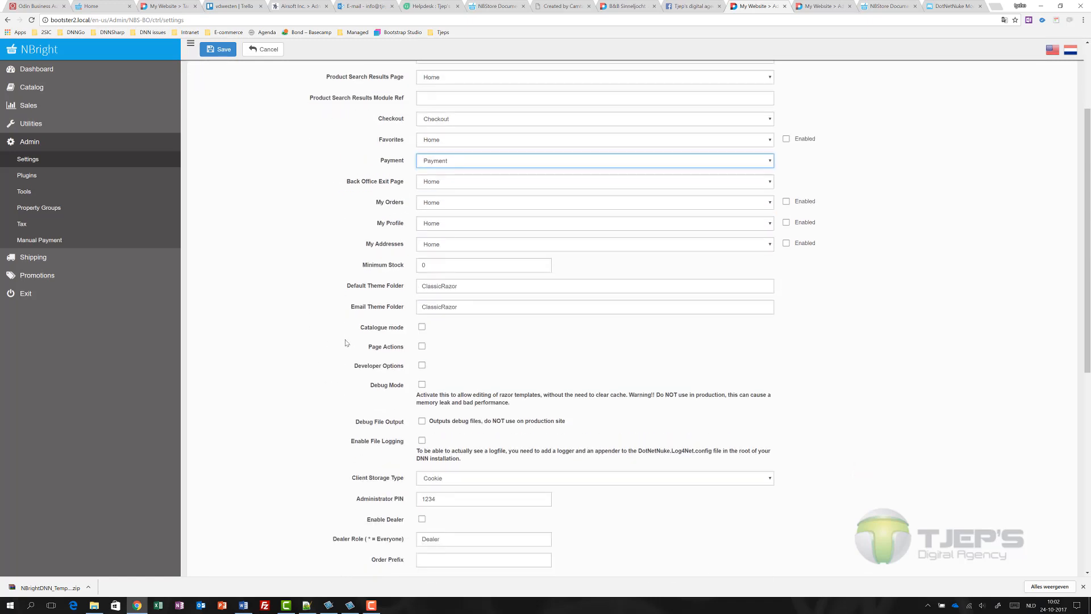
{"action": "scroll", "coordinate": [345, 342], "scroll_direction": "down", "scroll_amount": 6}
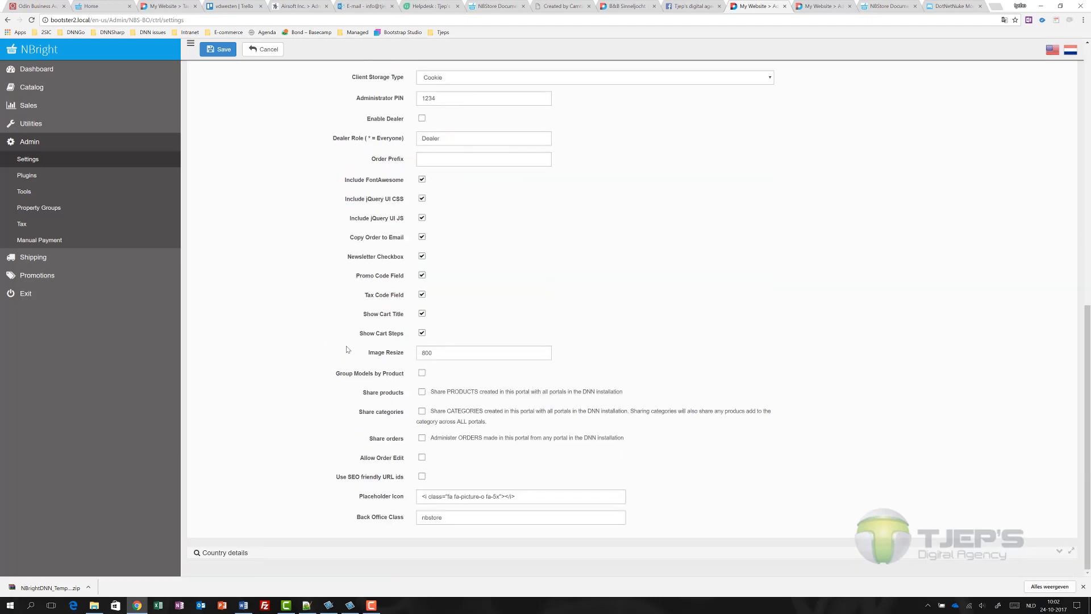
{"action": "left_click", "coordinate": [221, 52]}
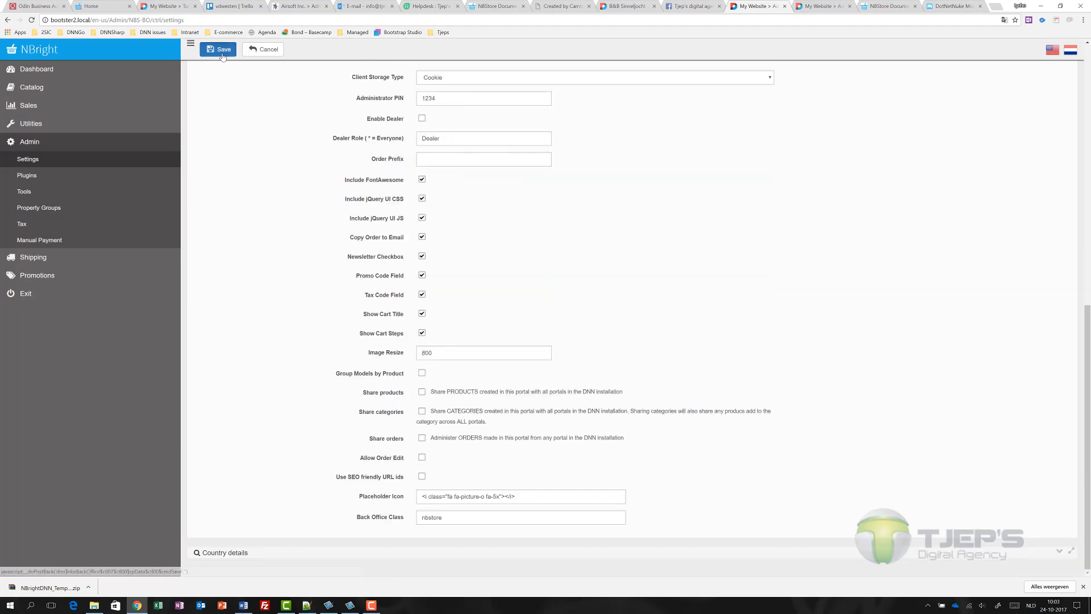
- Go to the site's Home page and enable staying in edit mode (Blijf in bewerk mode)
{"action": "left_click", "coordinate": [803, 5]}
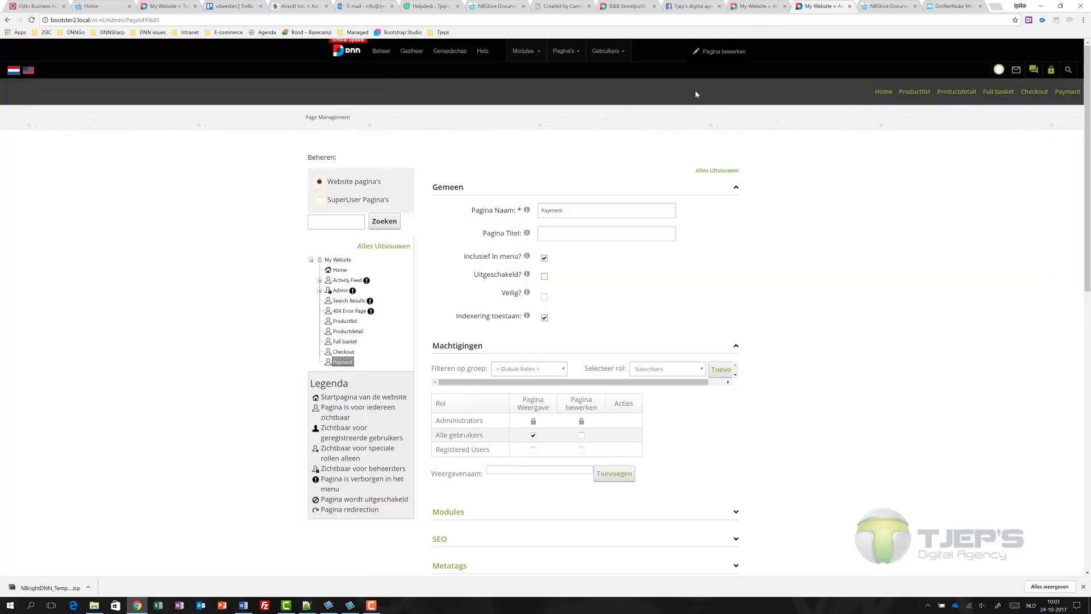
{"action": "left_click", "coordinate": [882, 92]}
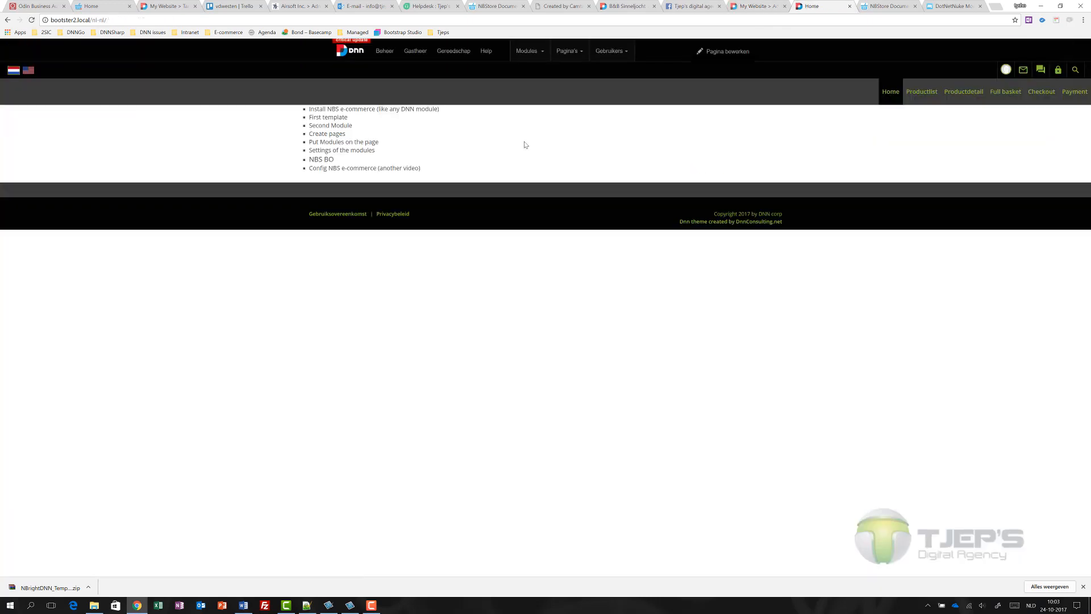
{"action": "mouse_move", "coordinate": [713, 56]}
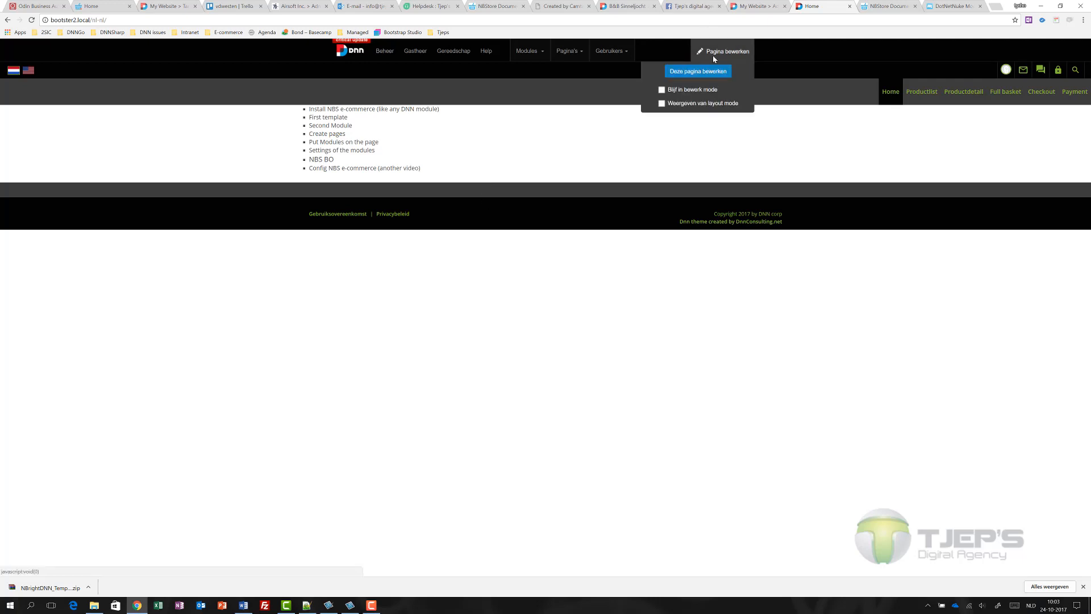
{"action": "left_click", "coordinate": [662, 96]}
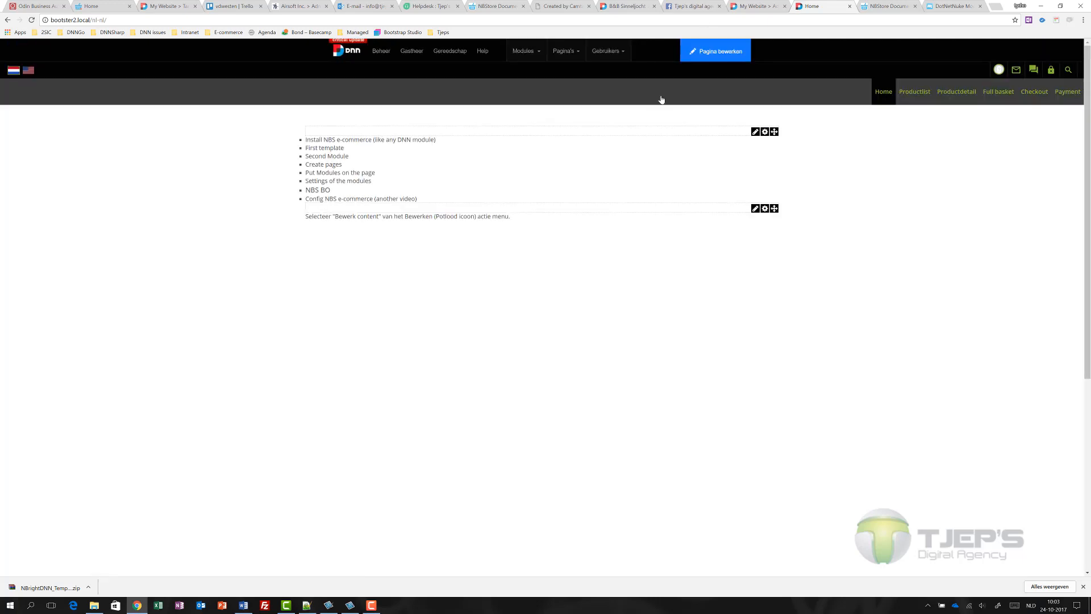
- Find the NBS_MiniCart module by searching for "mini" and add it to a narrow pane lower on the Home page
{"action": "mouse_move", "coordinate": [523, 52]}
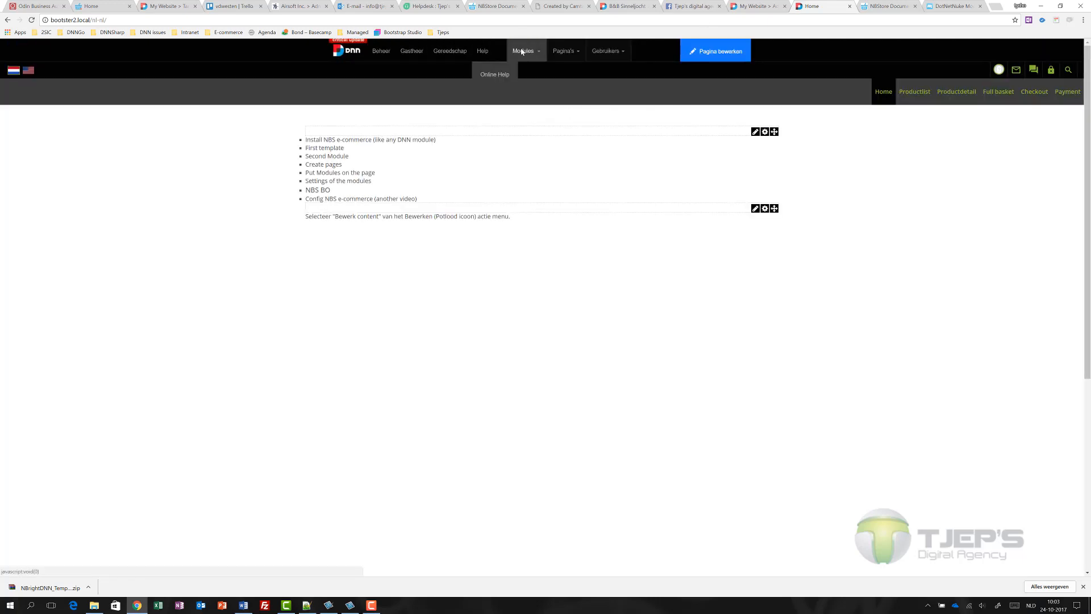
{"action": "left_click", "coordinate": [526, 74]}
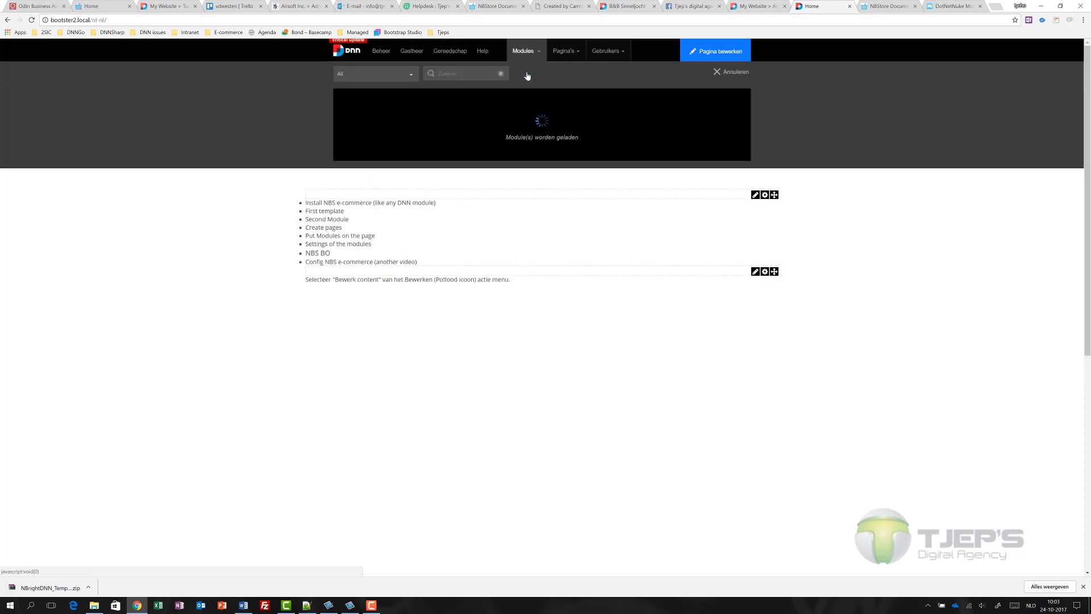
{"action": "type", "text": "mini"}
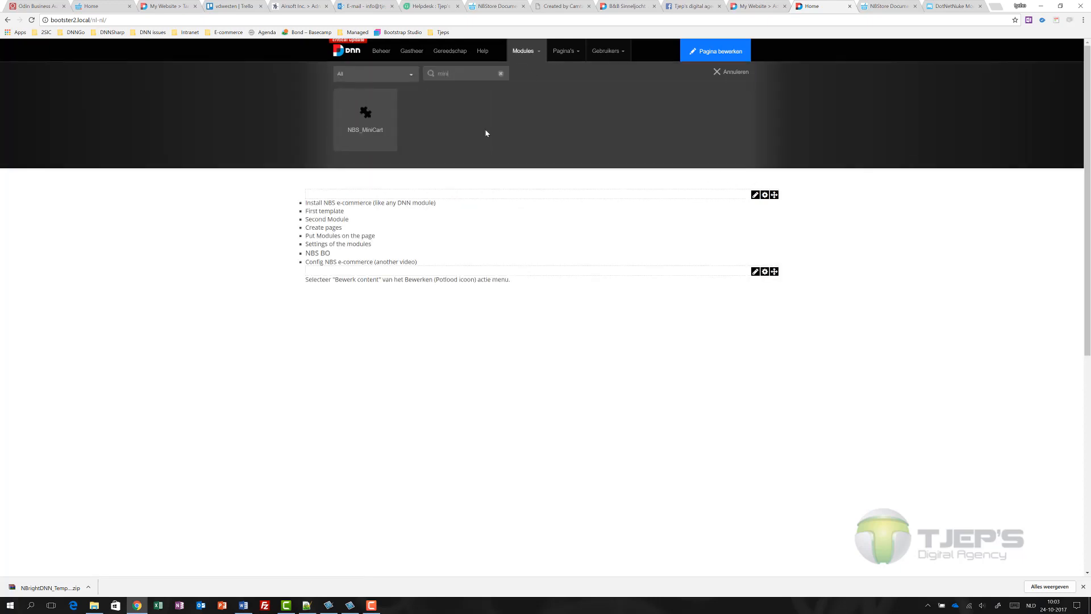
{"action": "left_click_drag", "start_coordinate": [365, 119], "coordinate": [713, 401]}
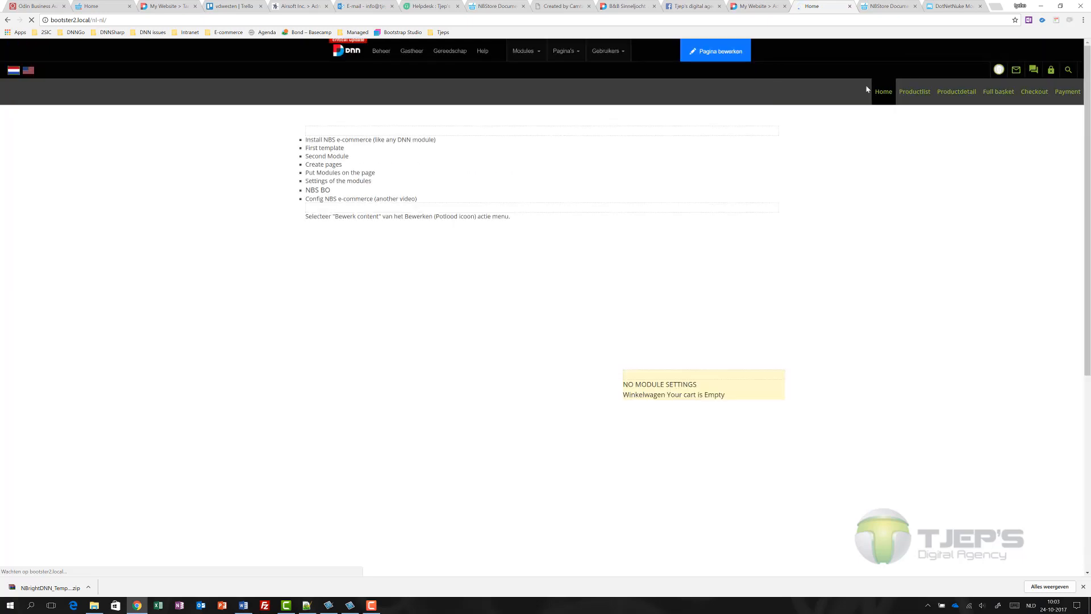
{"action": "left_click", "coordinate": [735, 72]}
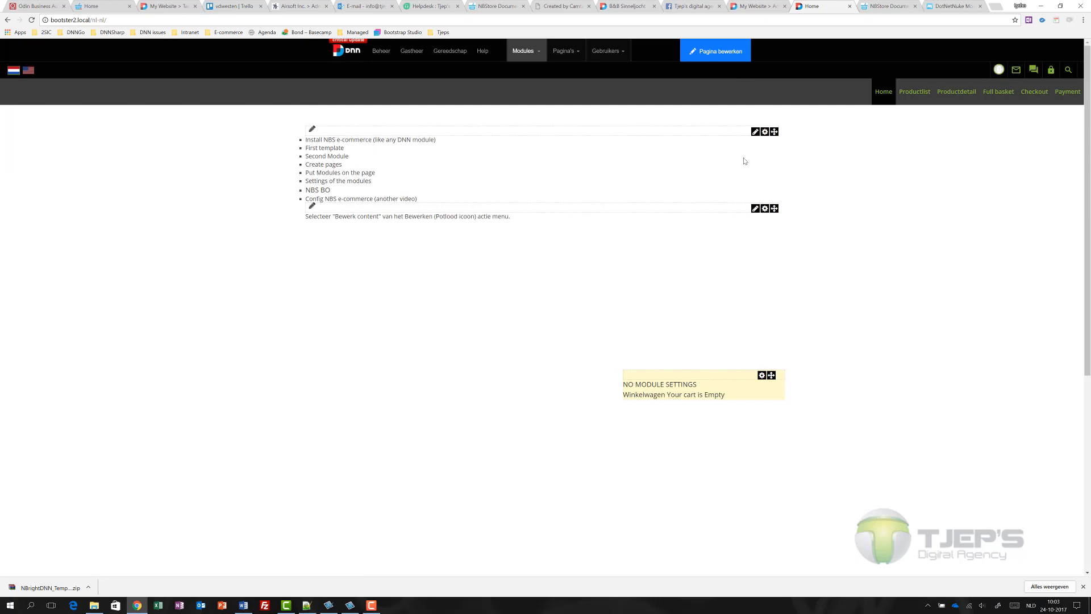
- Move the module with the installation checklist to the wide Row6 pane beside the mini cart
{"action": "mouse_move", "coordinate": [774, 132]}
{"action": "scroll", "coordinate": [716, 185], "scroll_direction": "down", "scroll_amount": 5}
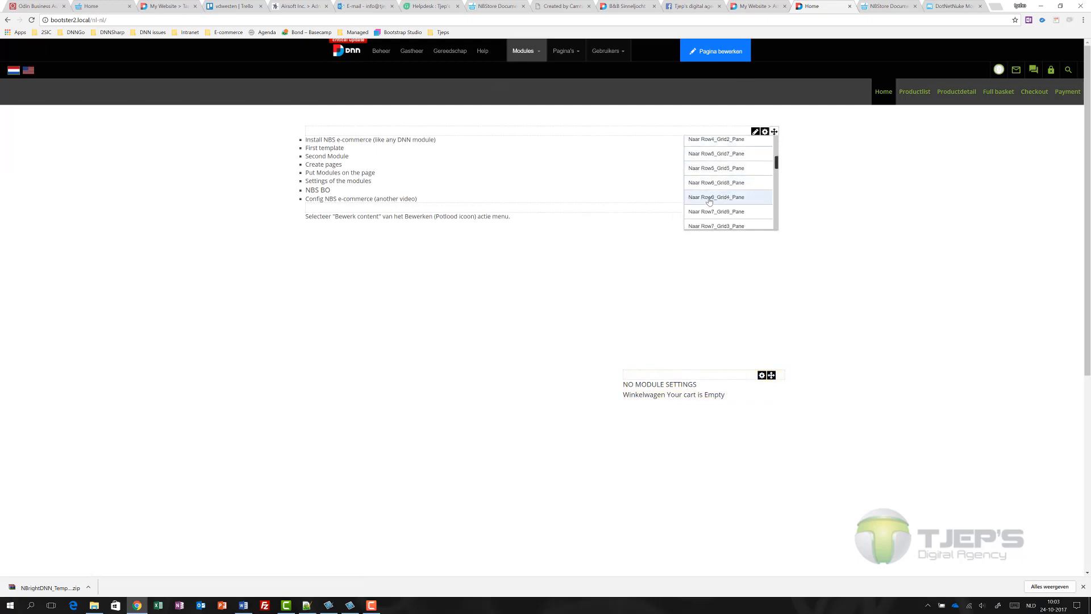
{"action": "left_click", "coordinate": [710, 197]}
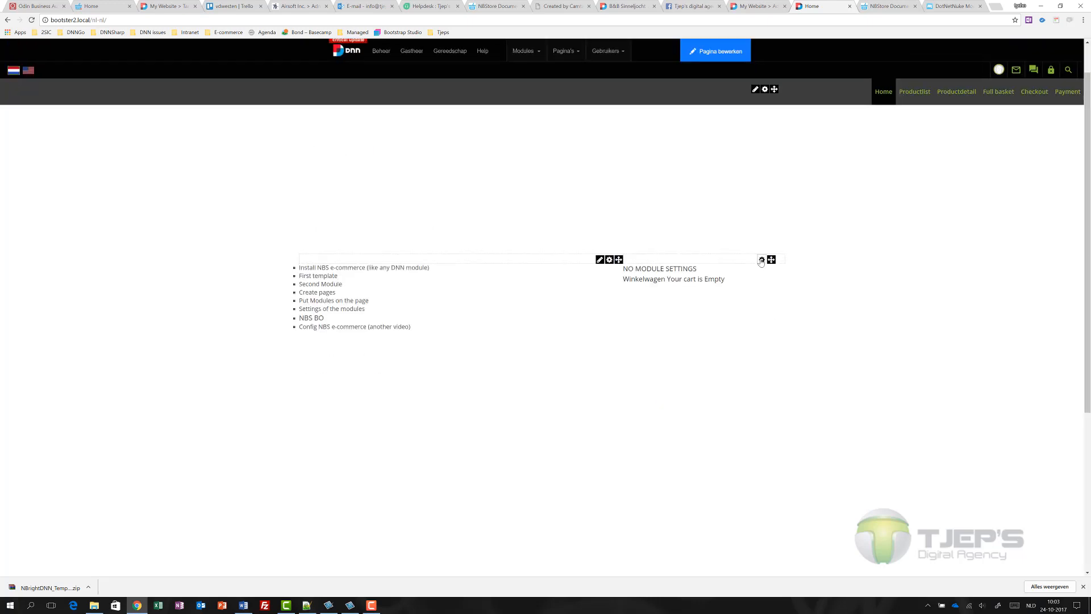
- Set the NBS_MiniCart module's theme to ClassicRazor and update its settings
{"action": "left_click", "coordinate": [739, 271]}
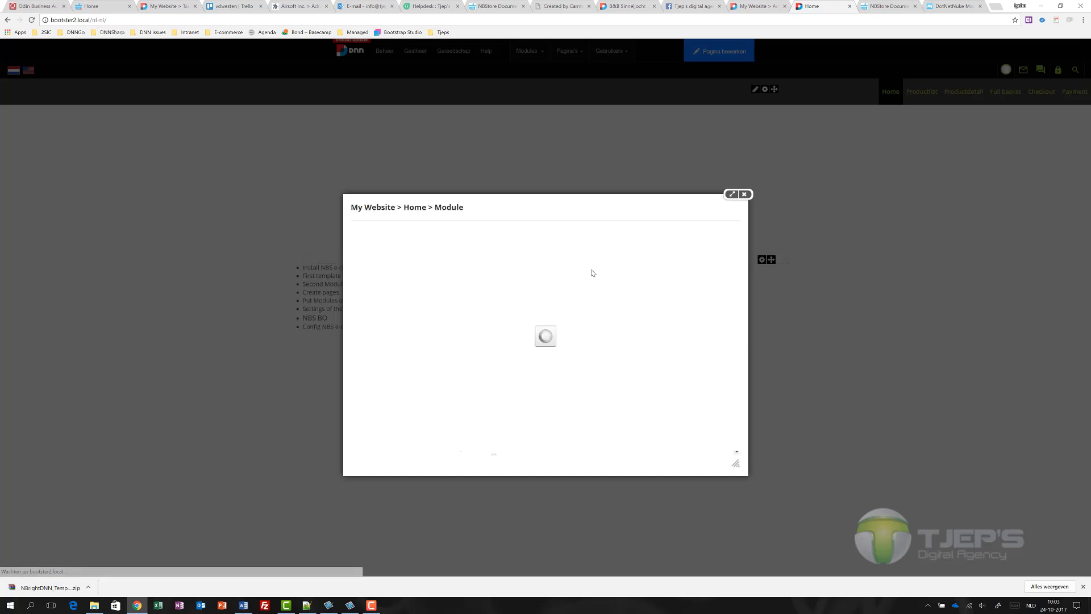
{"action": "left_click", "coordinate": [536, 307]}
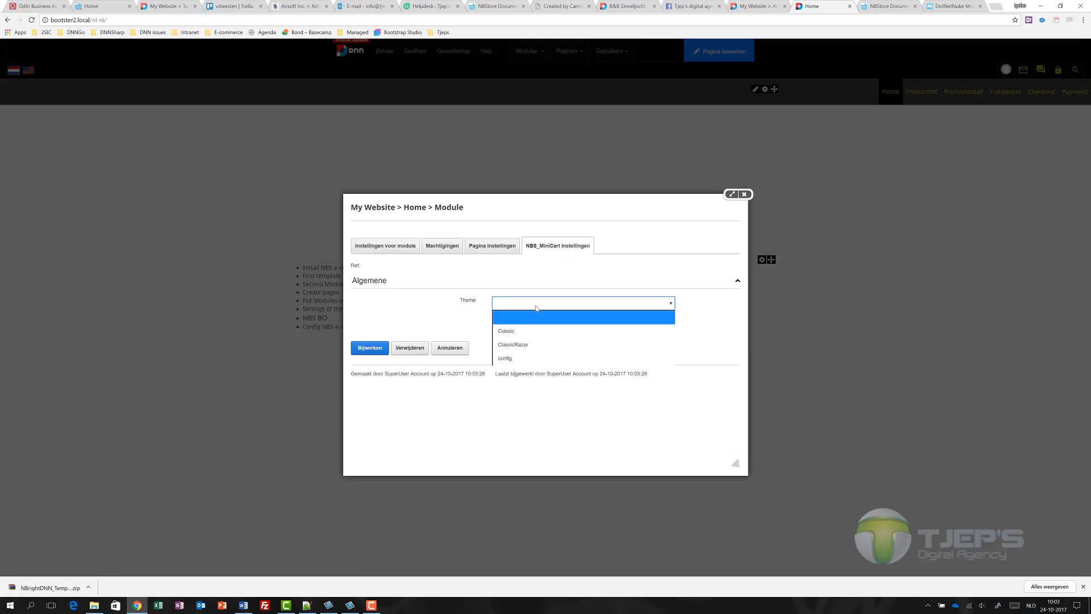
{"action": "left_click", "coordinate": [523, 345]}
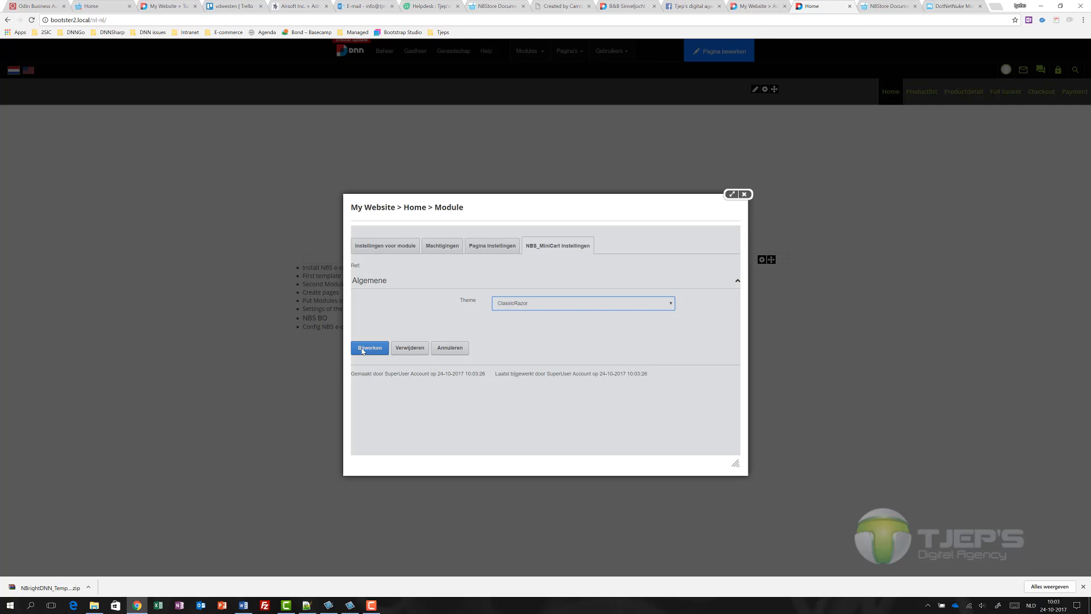
{"action": "left_click", "coordinate": [362, 349]}
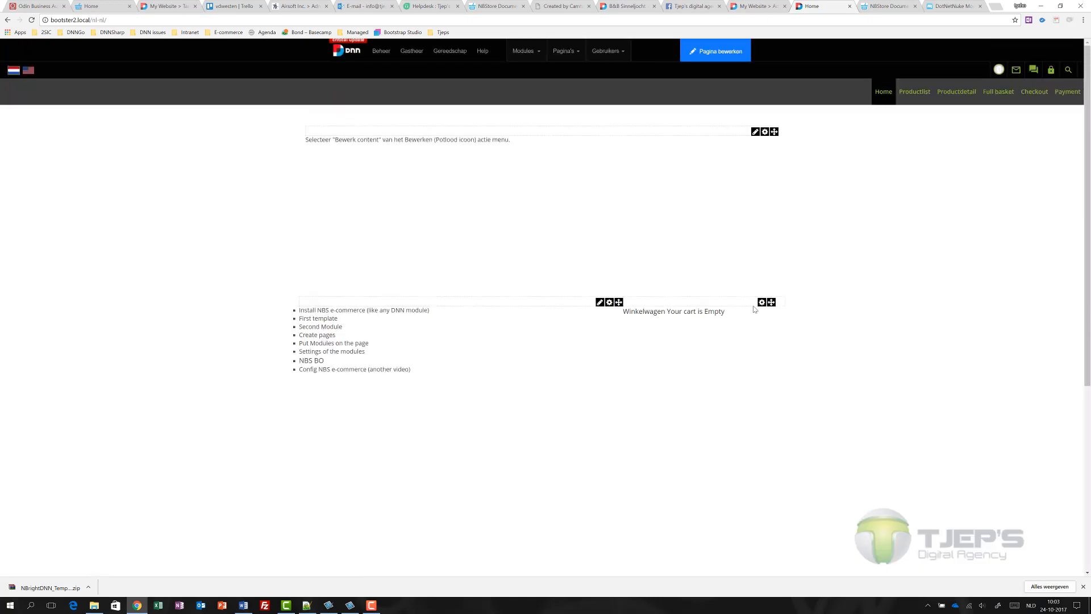
{"action": "mouse_move", "coordinate": [759, 307]}
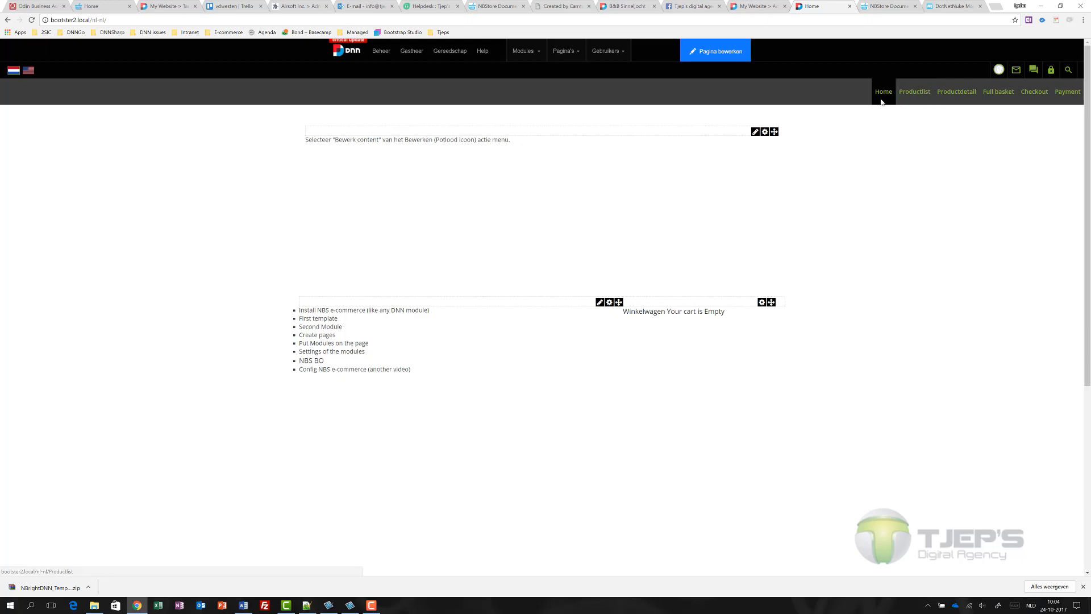
- Review the Productlist and Productdetail pages on the site, ending on Productlist
{"action": "left_click", "coordinate": [915, 91]}
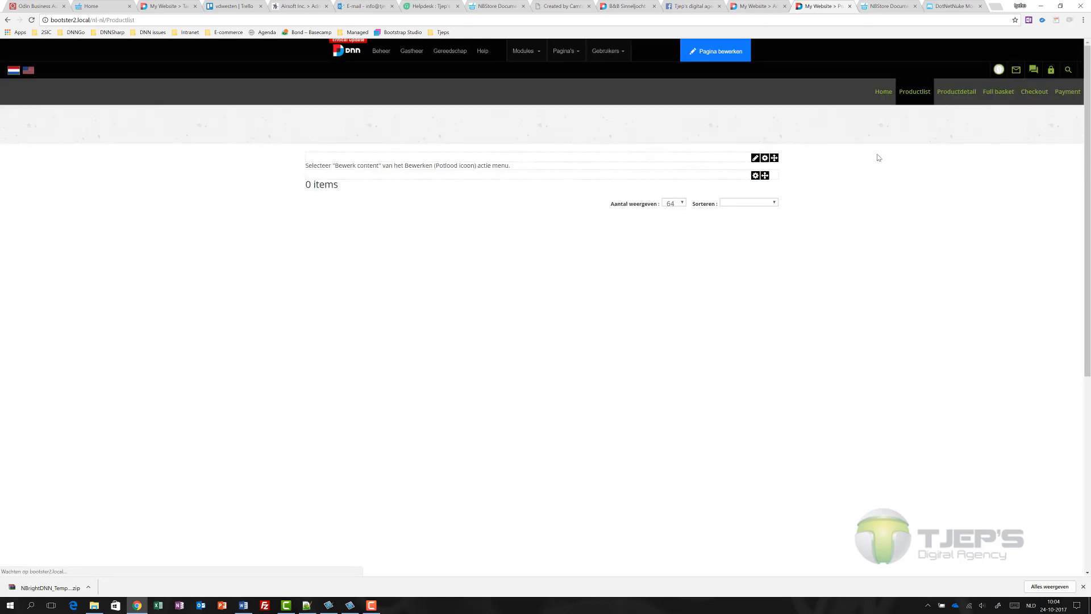
{"action": "left_click", "coordinate": [969, 94]}
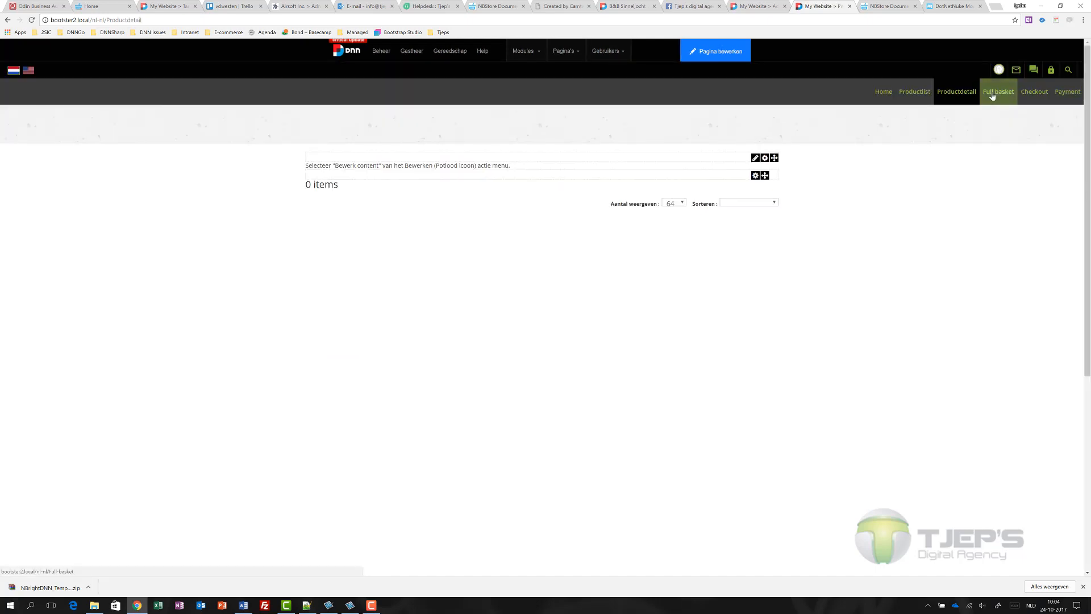
{"action": "left_click", "coordinate": [914, 94]}
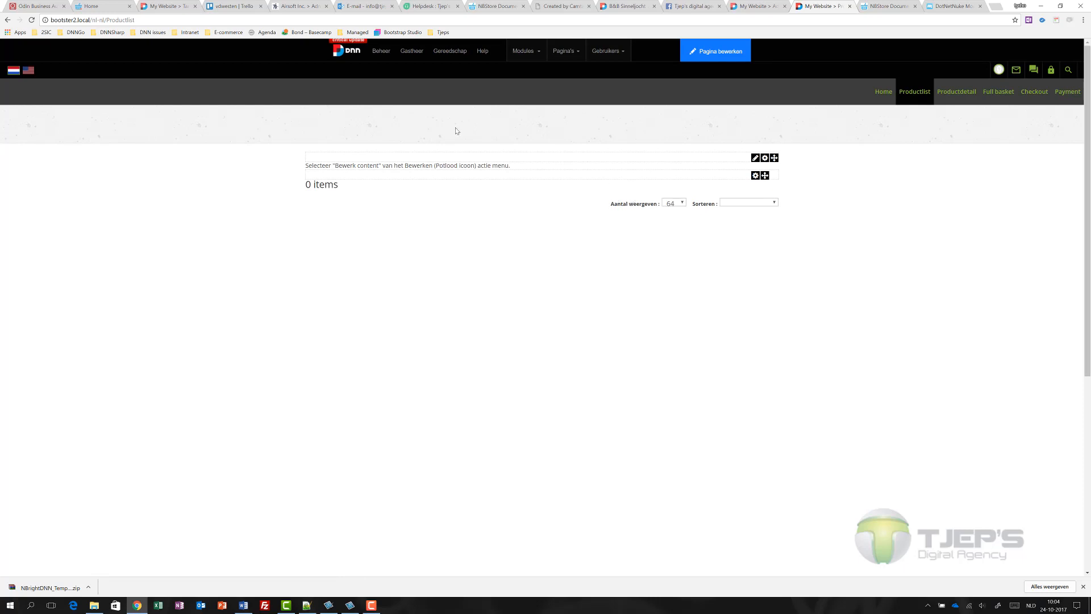
- Open the NBS BO back office from the site's advanced management functions
{"action": "mouse_move", "coordinate": [381, 66]}
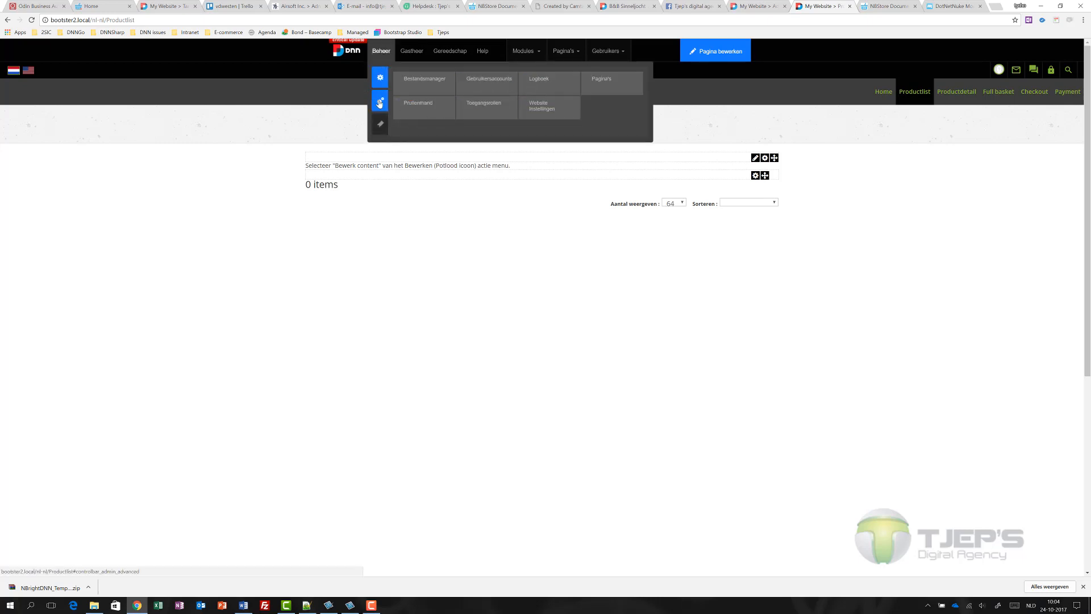
{"action": "mouse_move", "coordinate": [381, 102]}
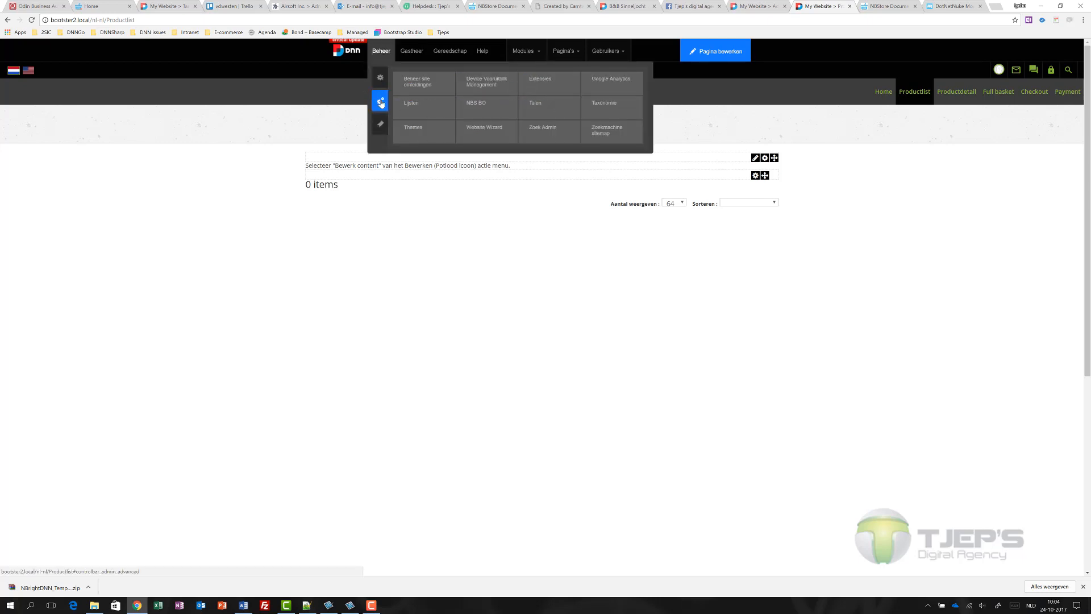
{"action": "left_click", "coordinate": [477, 105]}
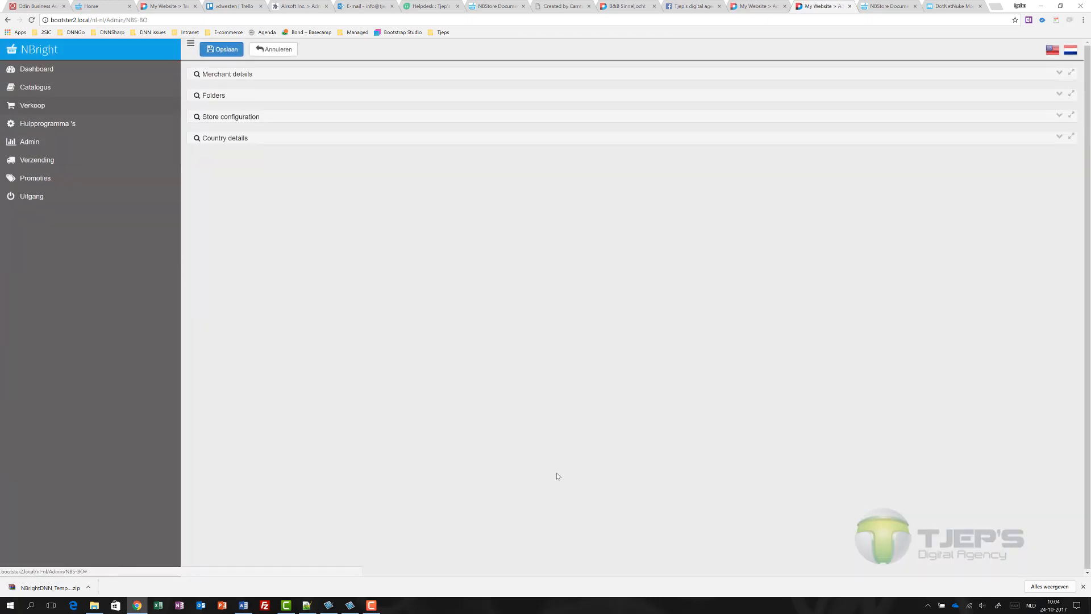
{"action": "left_click", "coordinate": [371, 605]}
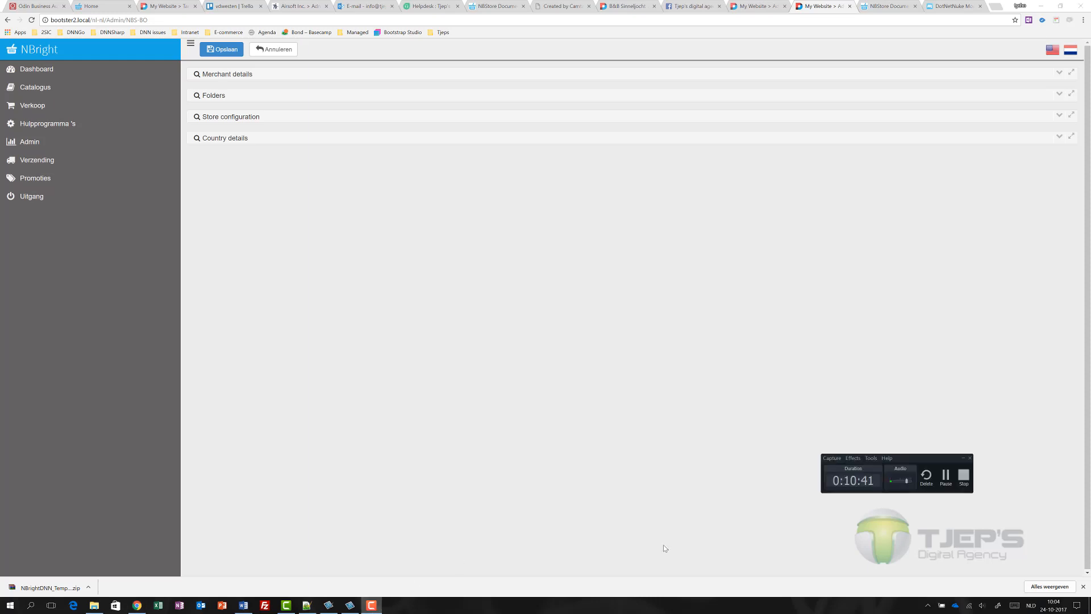